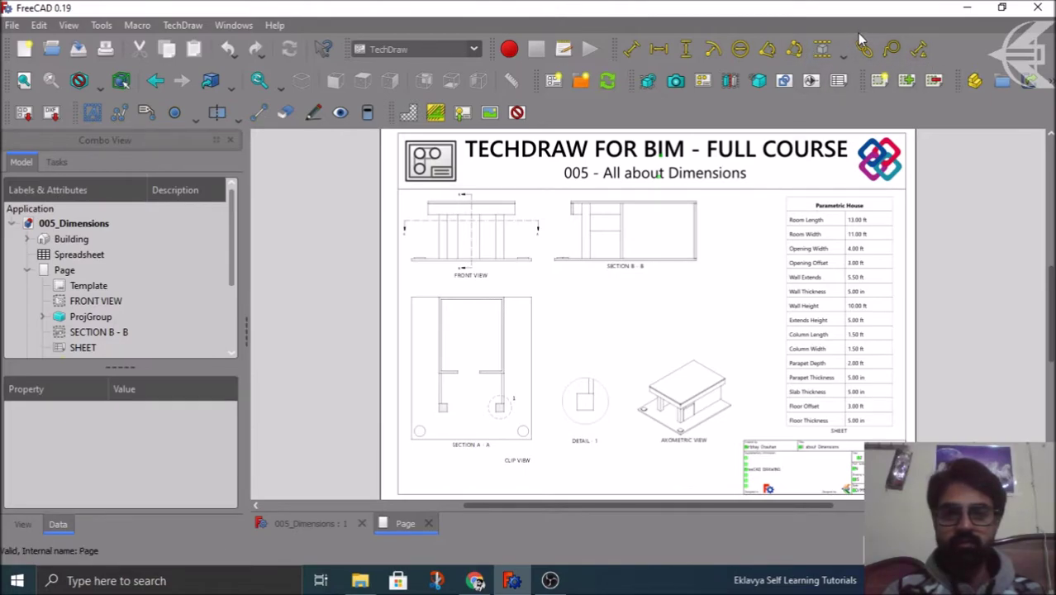
- Review the available commands in the TechDraw > Dimensions menu
click(176, 26)
click(342, 9)
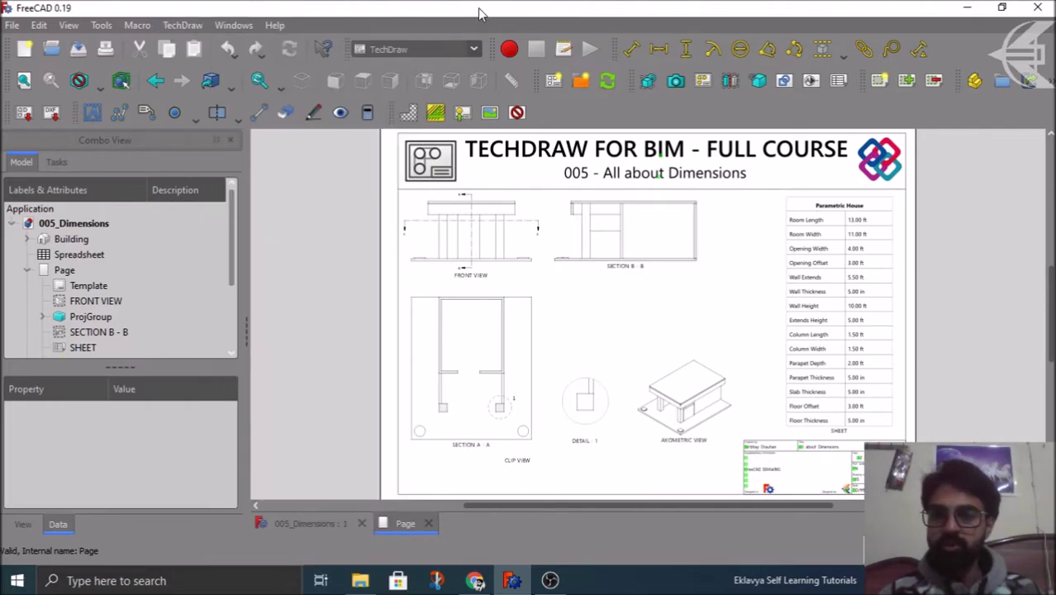
click(175, 25)
mouse_move(349, 324)
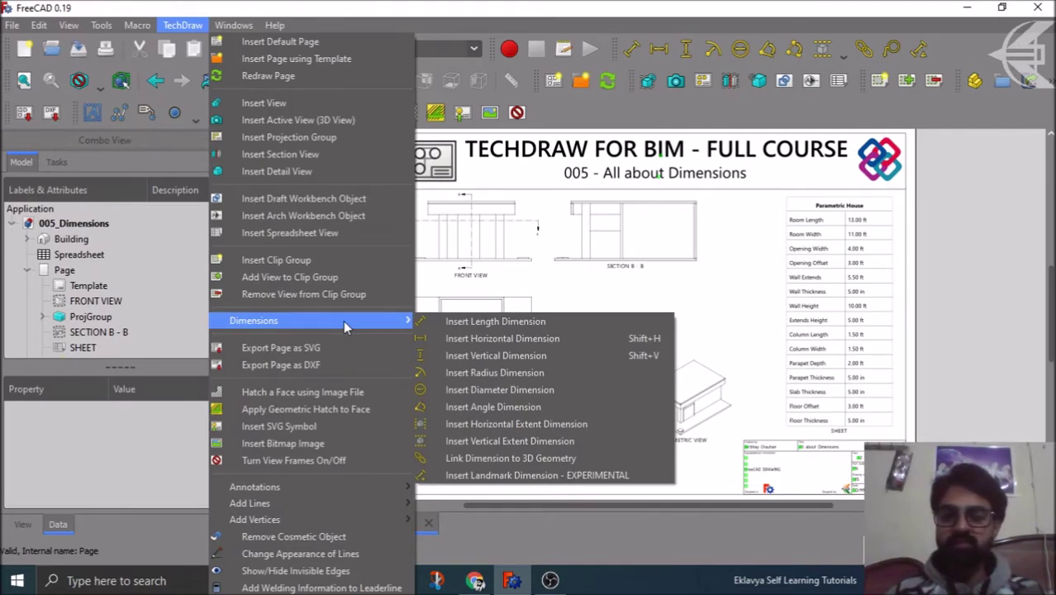
click(1000, 258)
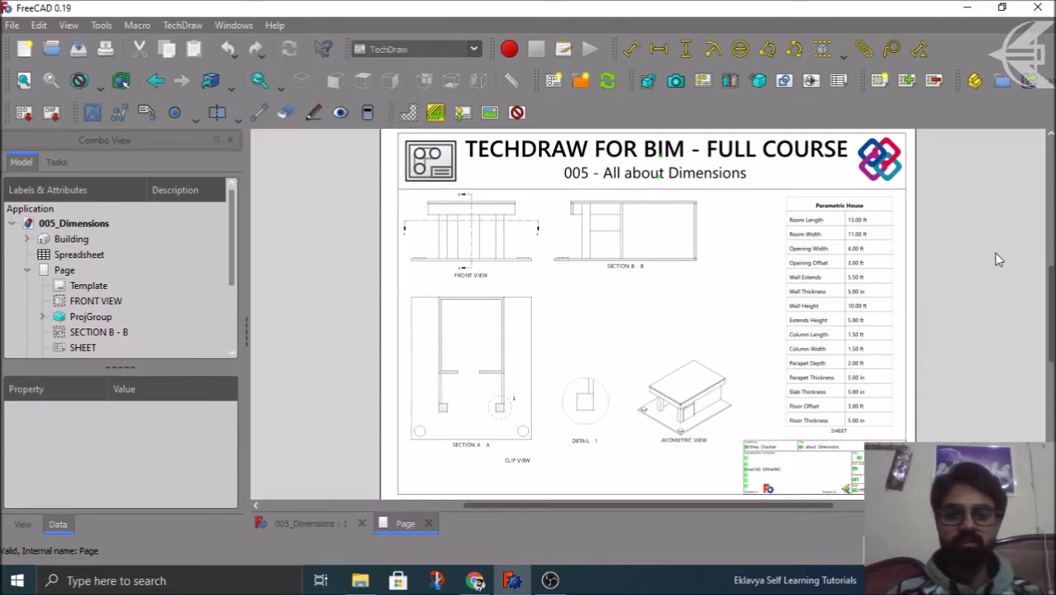
- Zoom in on the front view and Section B-B on the drawing page
scroll(467, 188, up, 1)
scroll(466, 199, up, 1)
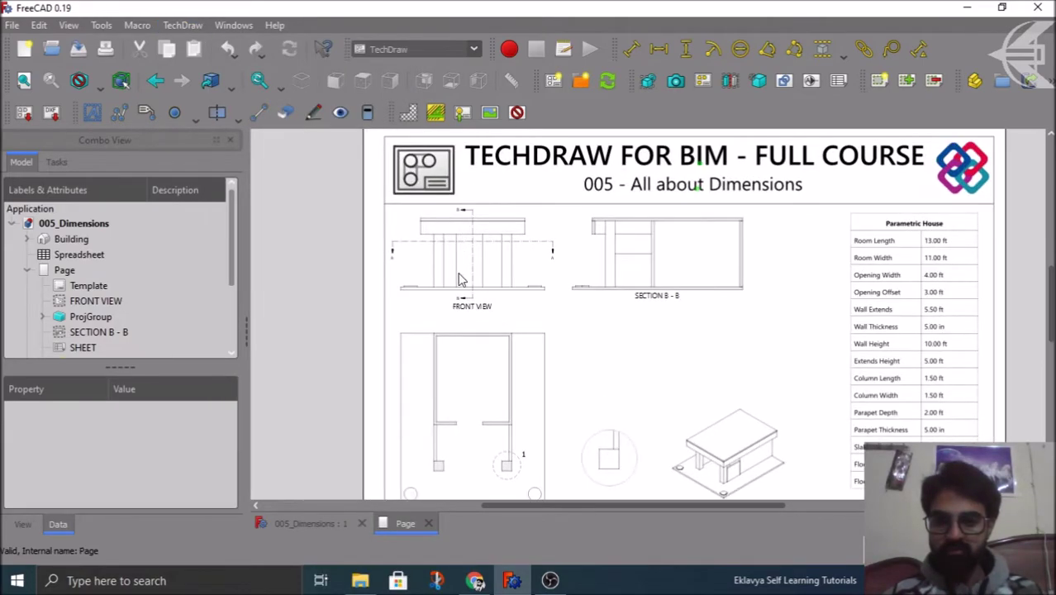
scroll(463, 293, up, 2)
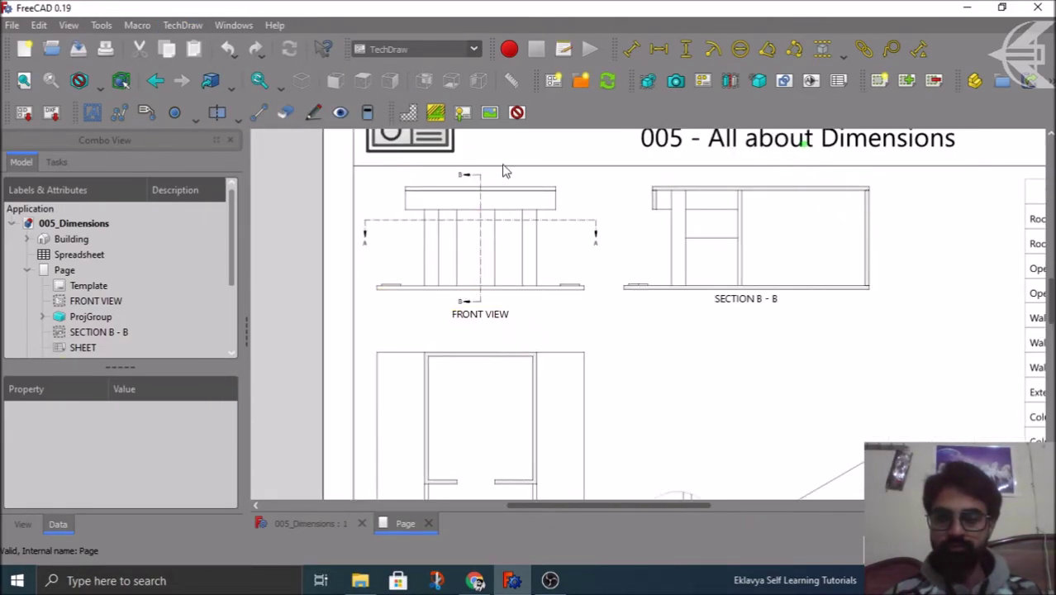
scroll(502, 170, up, 1)
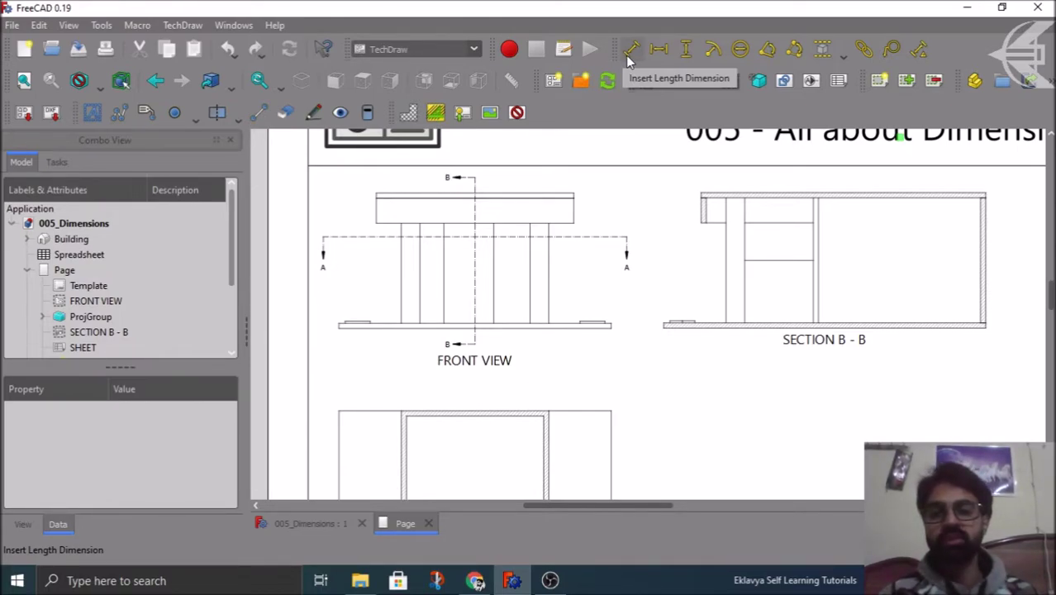
- Add a 15.8 length dimension to the front view's top edge, with its label above the edge
click(534, 196)
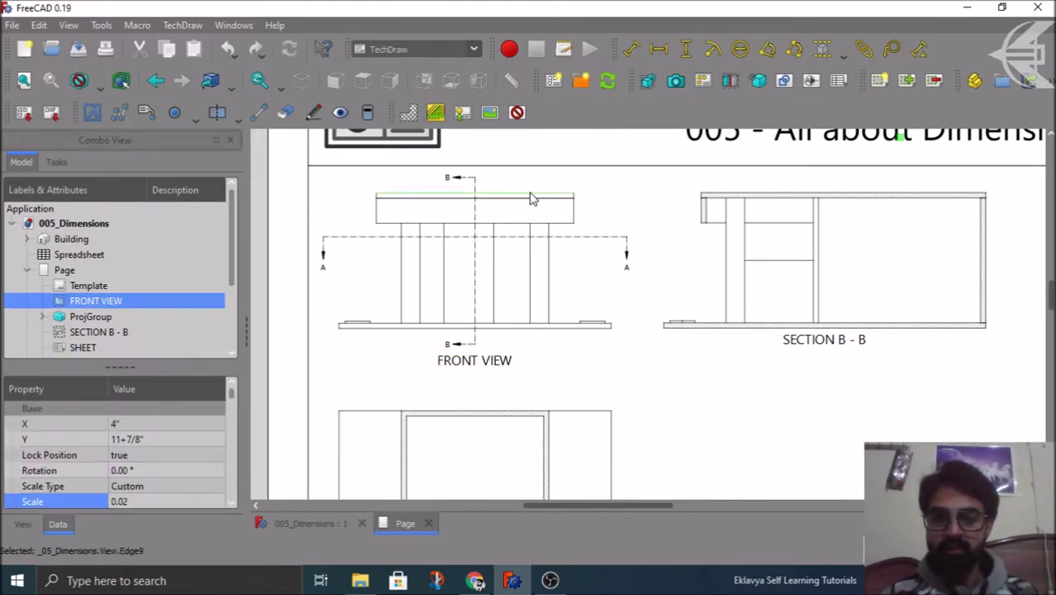
click(631, 49)
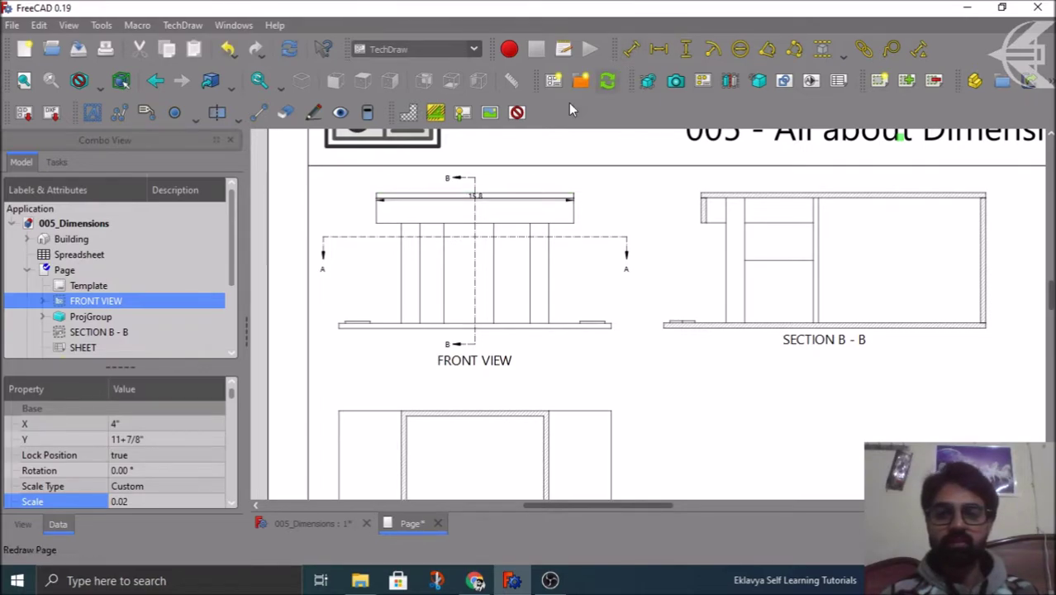
click(482, 195)
drag(483, 197, 543, 188)
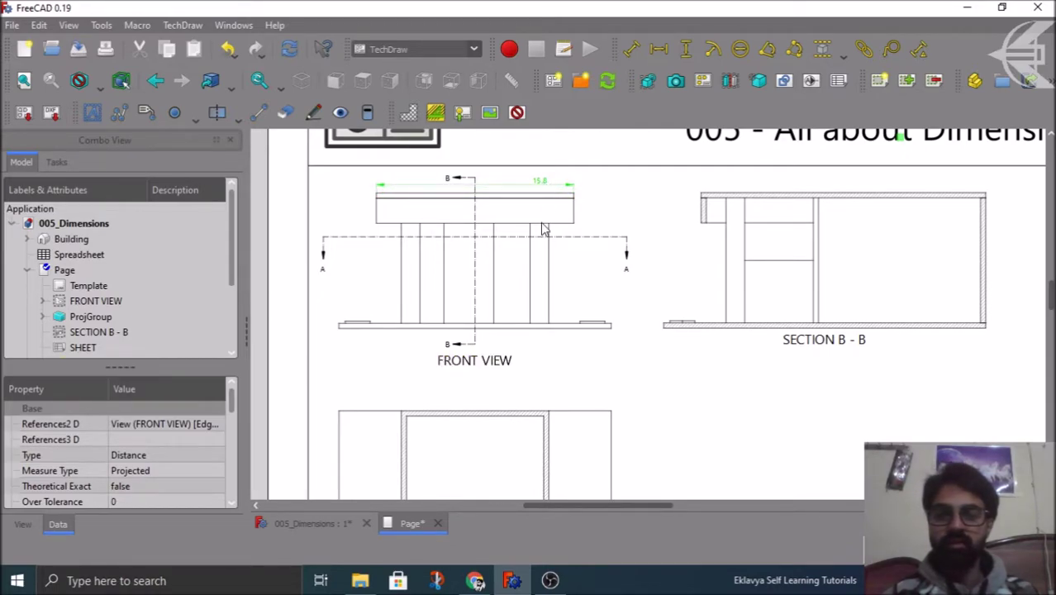
- Turn on view frames and vertices, then try dimensioning between the front view's two top corners
click(518, 113)
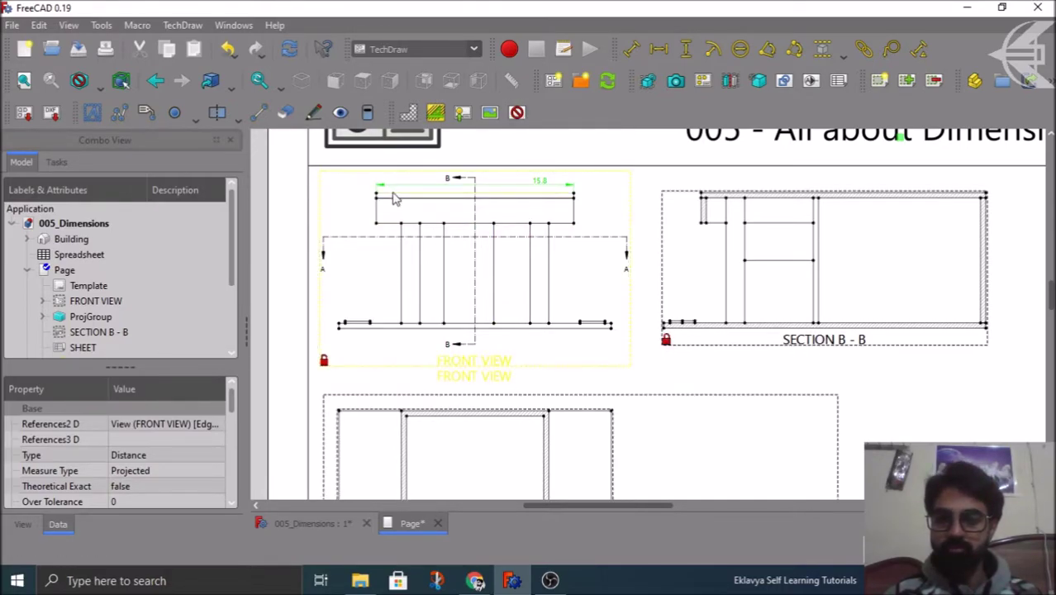
scroll(394, 199, up, 1)
scroll(393, 199, up, 2)
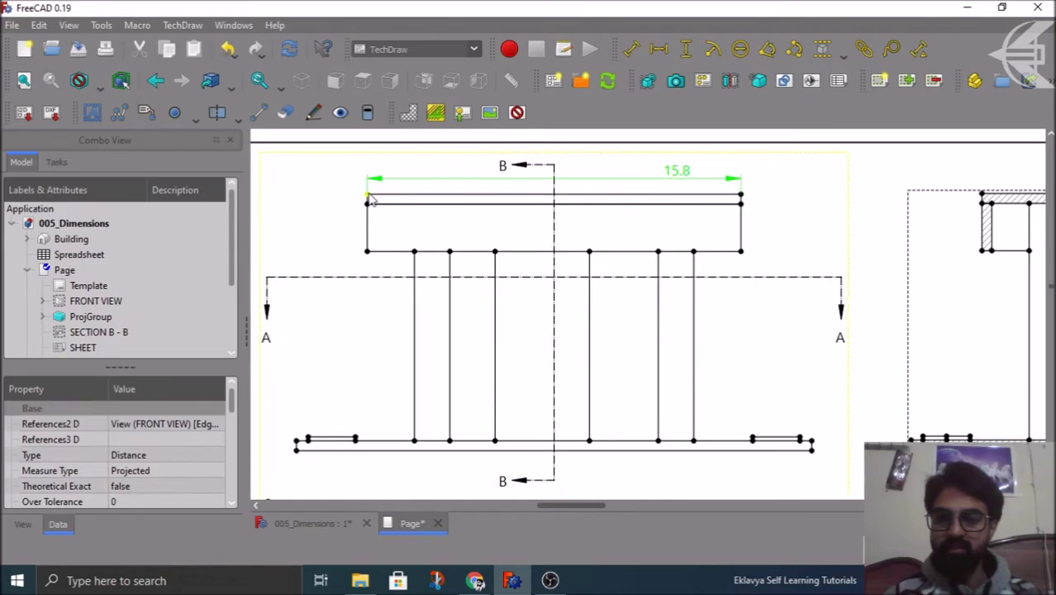
click(371, 195)
click(368, 195)
click(741, 197)
click(633, 50)
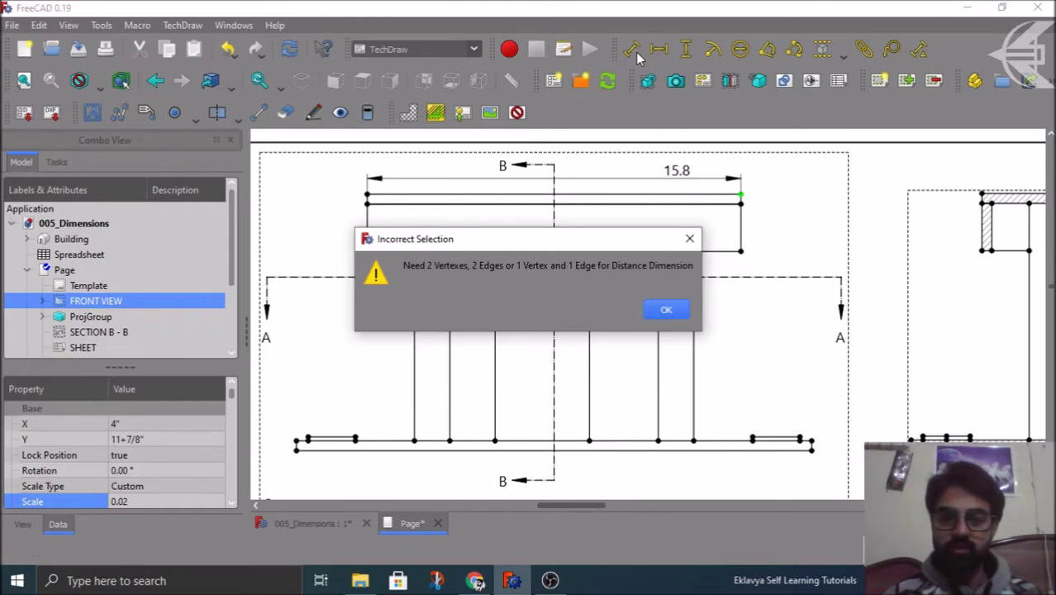
- Dismiss the warning and add a second 15.8 dimension between the top corners, above the edge
click(678, 307)
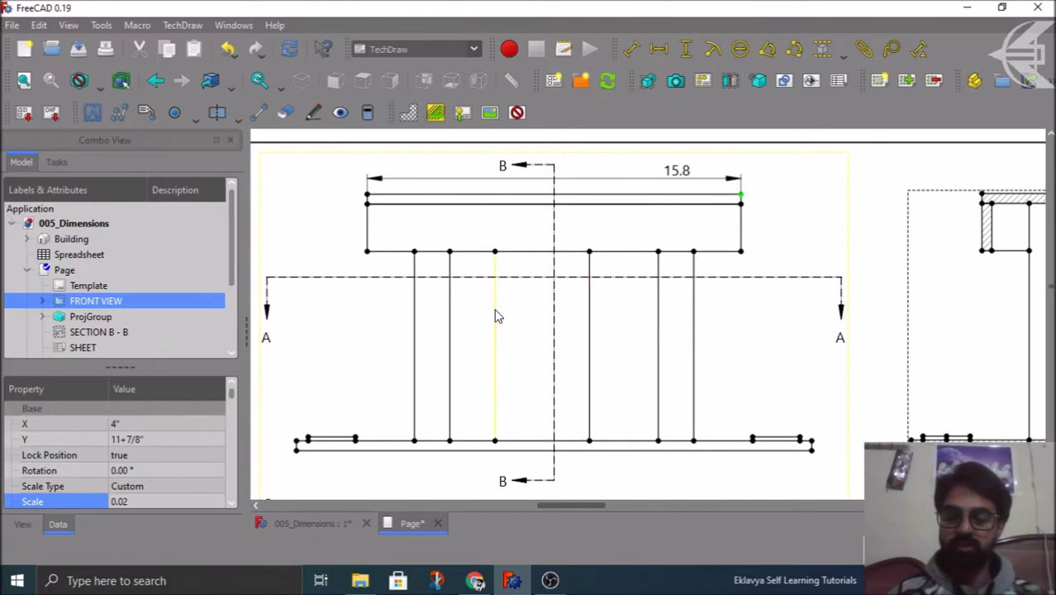
click(400, 336)
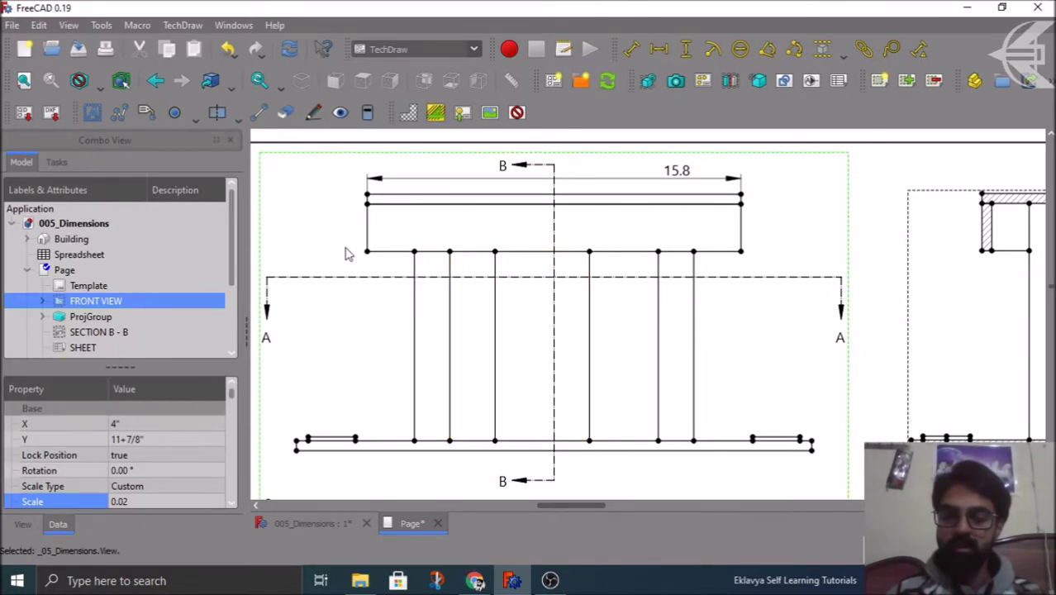
click(367, 197)
ctrl+click(741, 196)
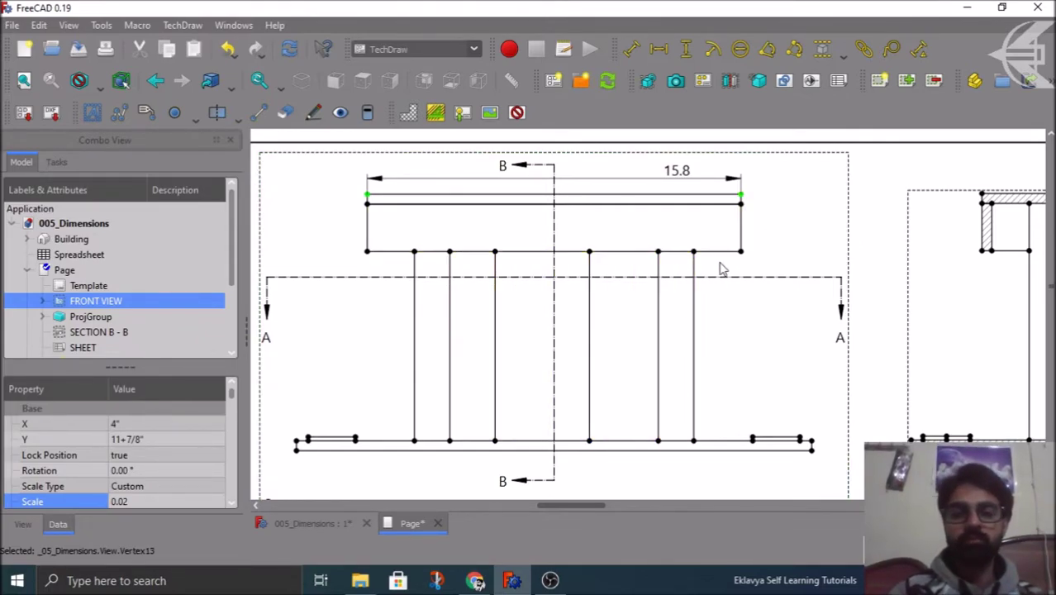
click(630, 49)
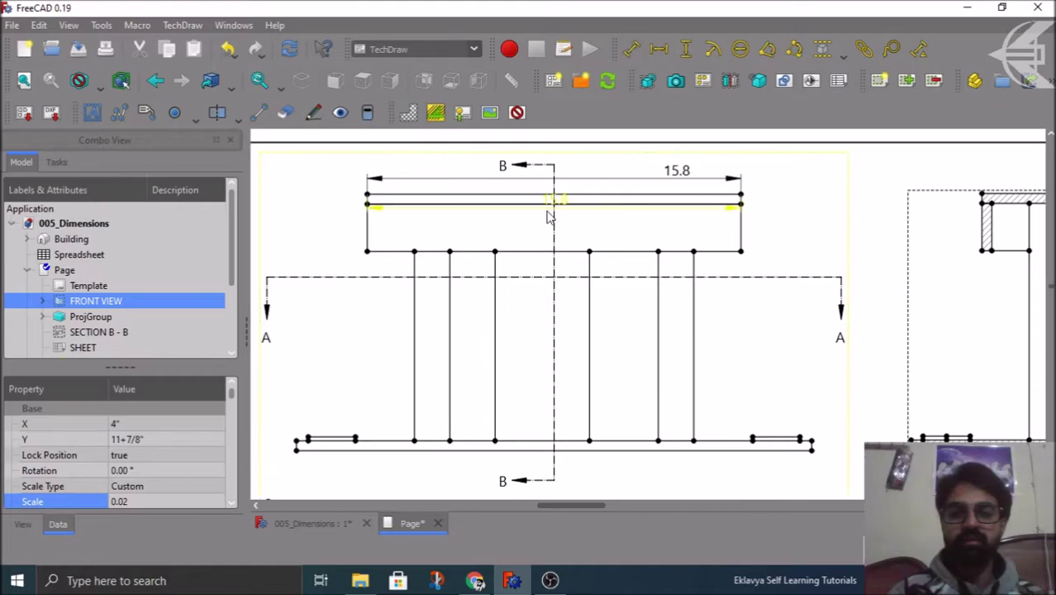
drag(560, 205, 792, 187)
click(788, 208)
click(788, 182)
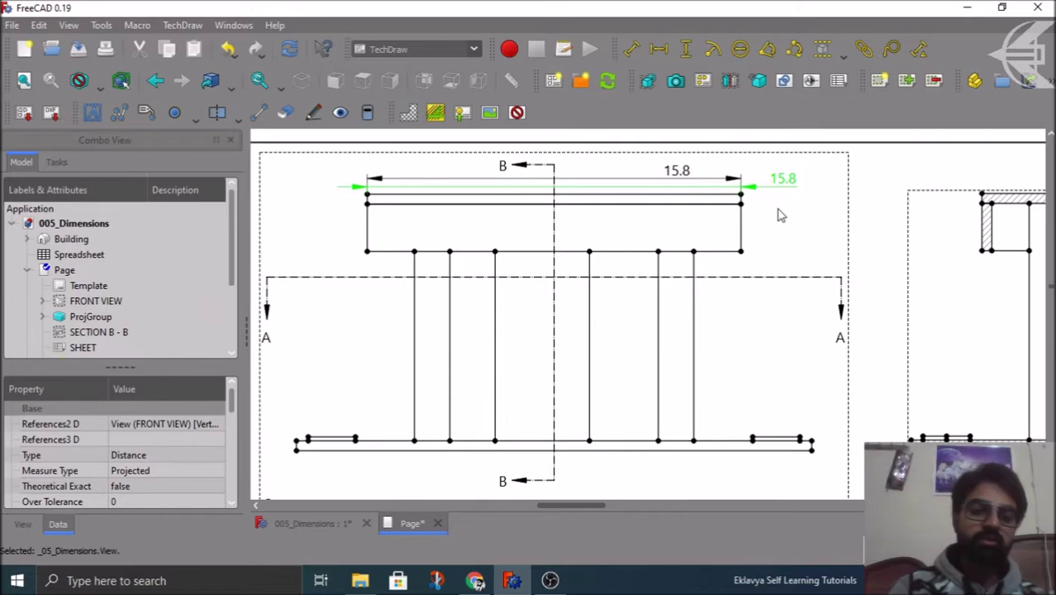
click(778, 214)
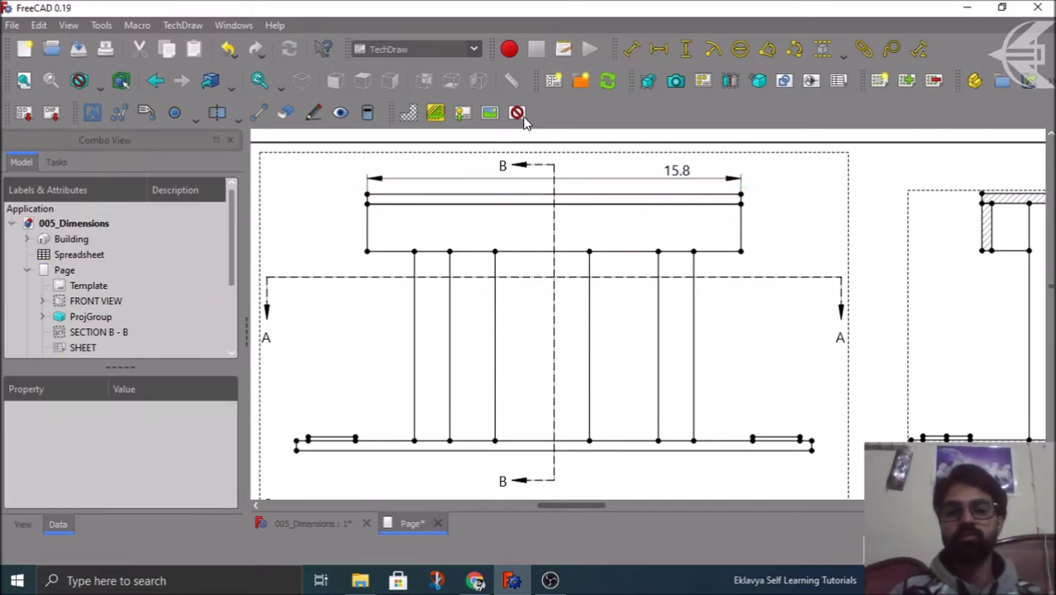
- Move the 15.8 dimension down, closer to the slab
scroll(409, 219, down, 2)
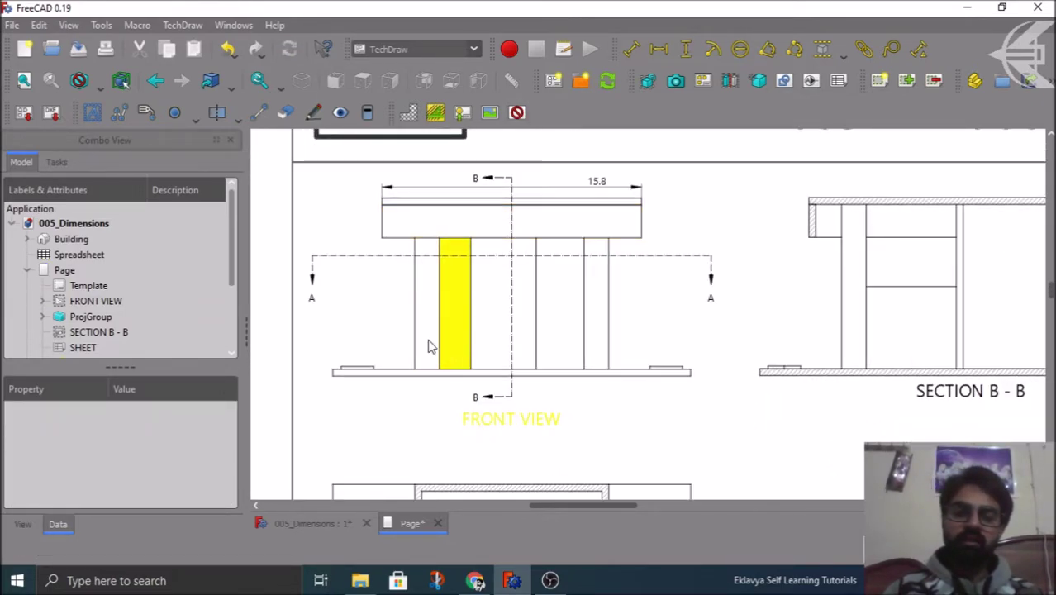
scroll(396, 265, down, 4)
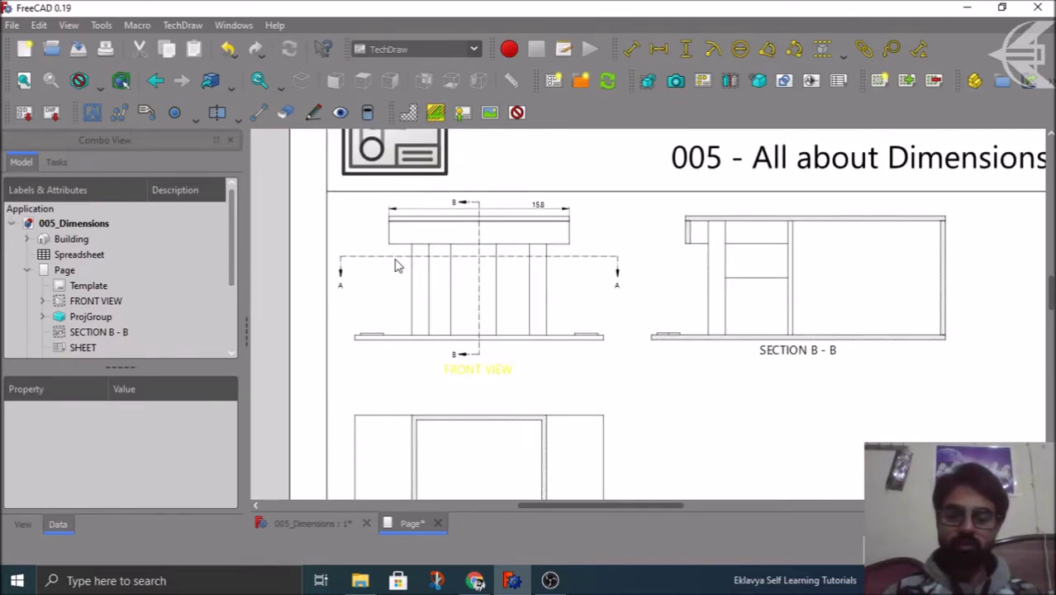
scroll(399, 264, up, 1)
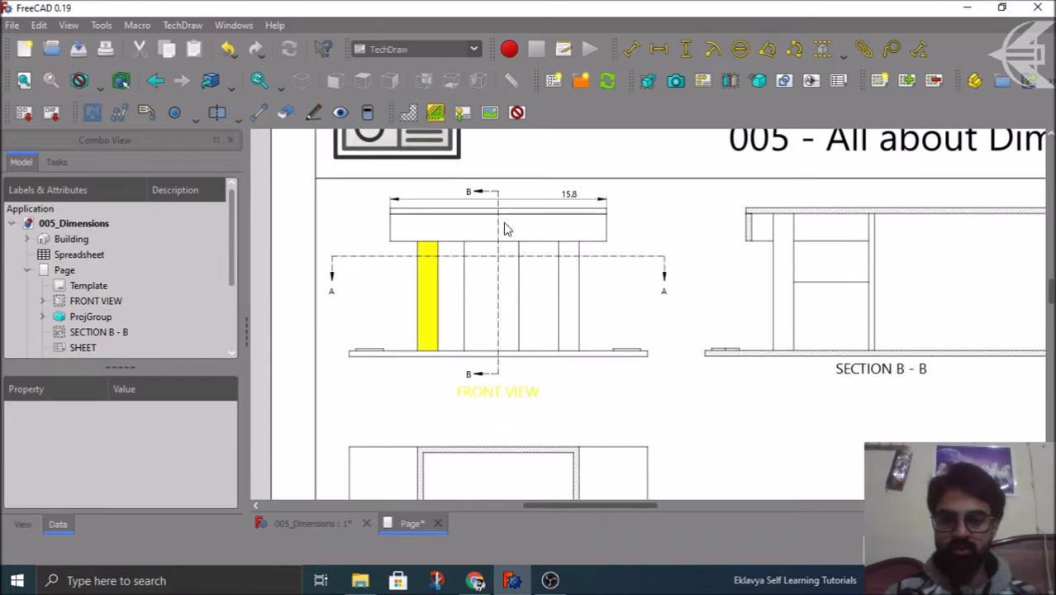
scroll(562, 205, up, 1)
click(574, 199)
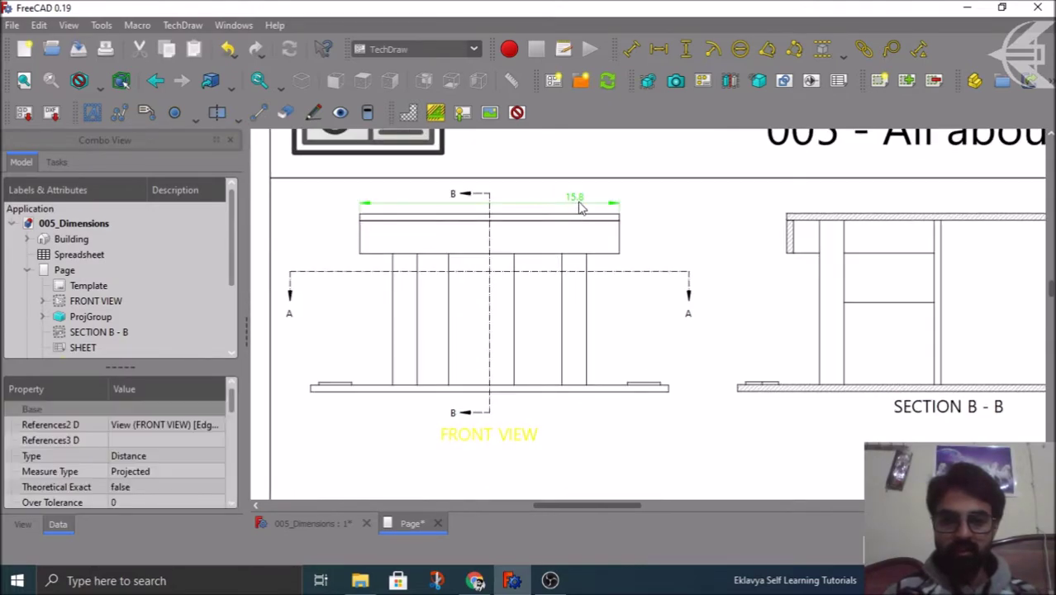
mouse_move(577, 220)
mouse_down()
mouse_move(574, 240)
mouse_move(572, 202)
mouse_up()
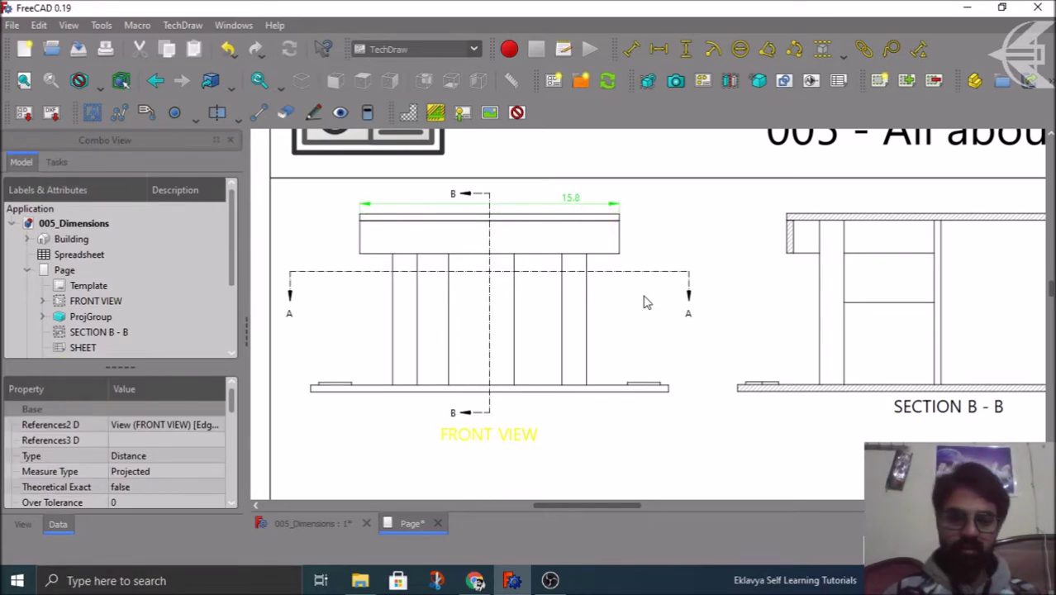
click(587, 321)
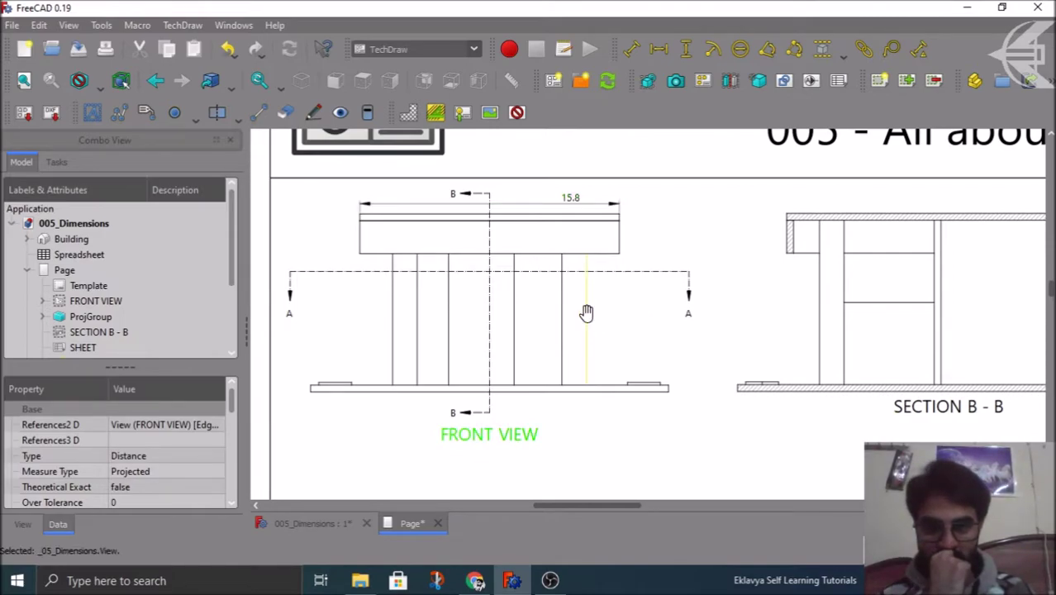
- Add a vertical 8.0 length dimension to the right column's edge, placed right of the column
click(588, 321)
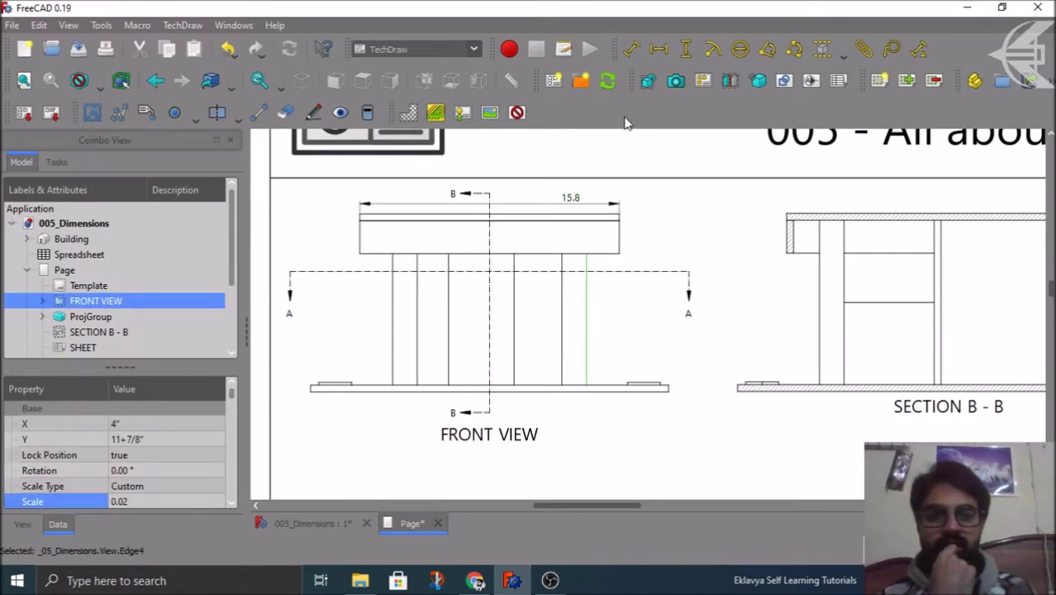
click(632, 57)
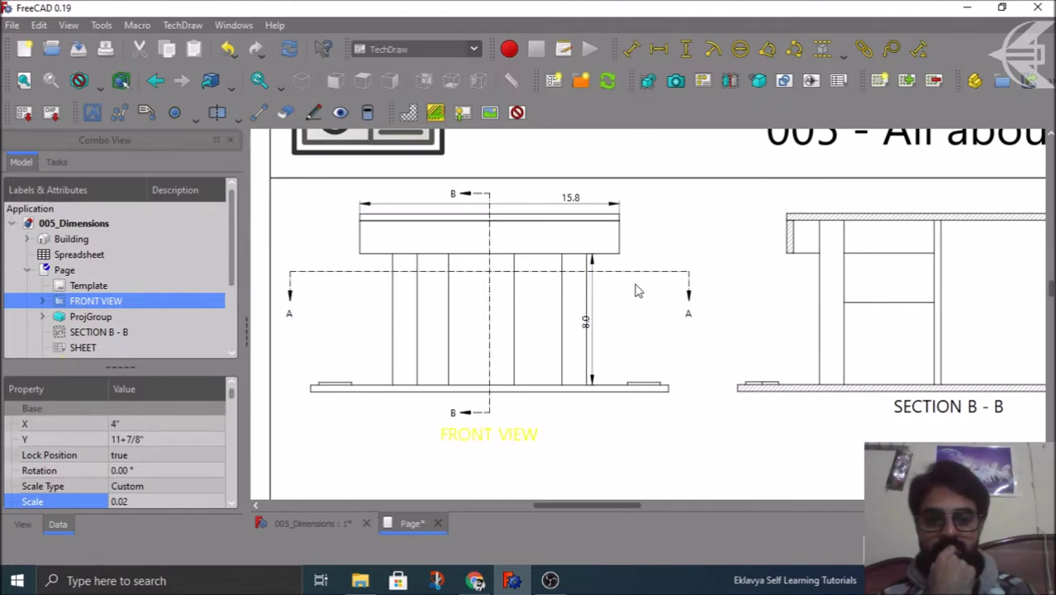
click(598, 324)
mouse_move(599, 324)
mouse_down()
mouse_move(637, 332)
mouse_move(605, 327)
mouse_up()
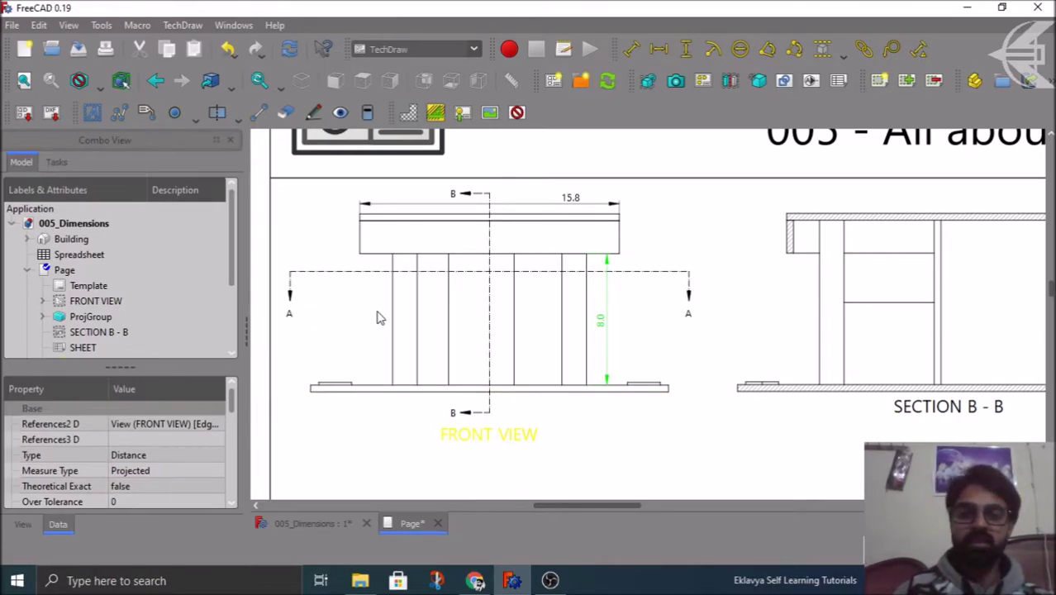
- Show view frames and vertices and zoom toward Section B-B
scroll(378, 316, down, 2)
scroll(379, 314, down, 2)
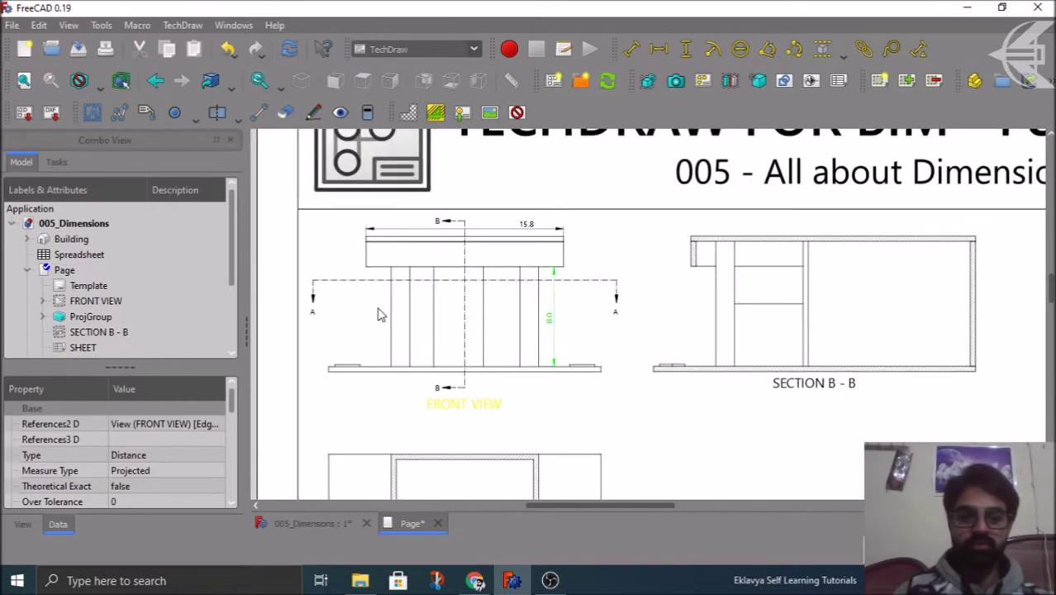
scroll(743, 329, up, 3)
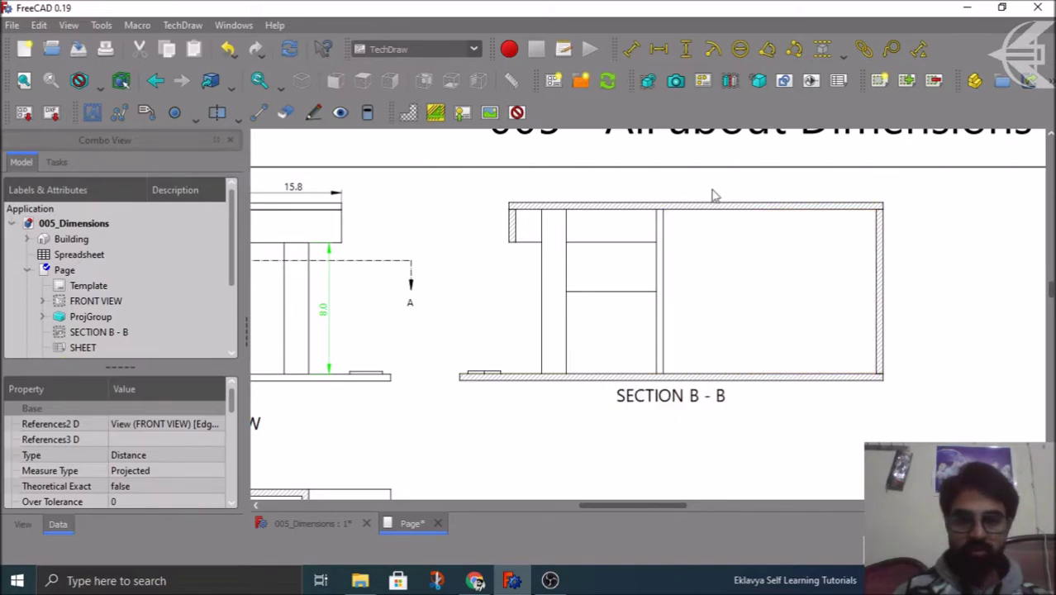
click(517, 113)
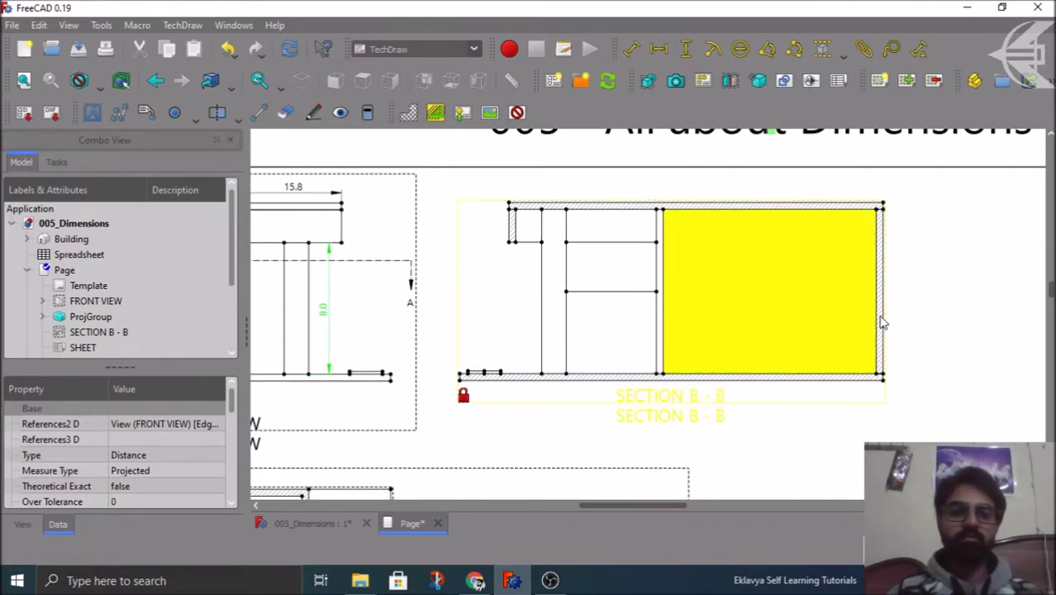
scroll(901, 277, up, 2)
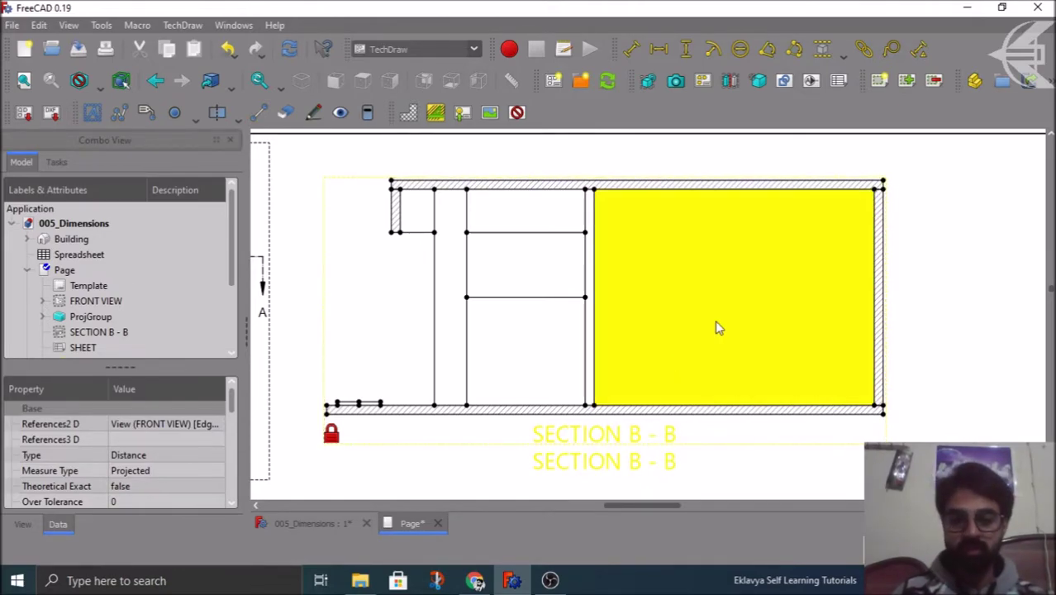
- Dimension the large room diagonally, bottom-left to top-right corner (16.4), nudging the label slightly
click(594, 407)
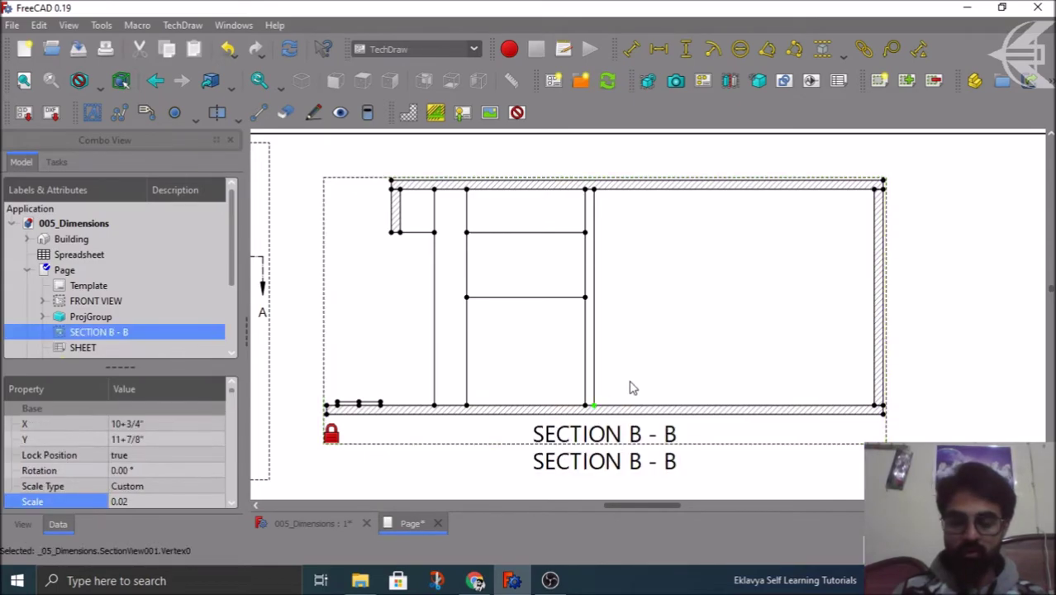
ctrl+click(878, 190)
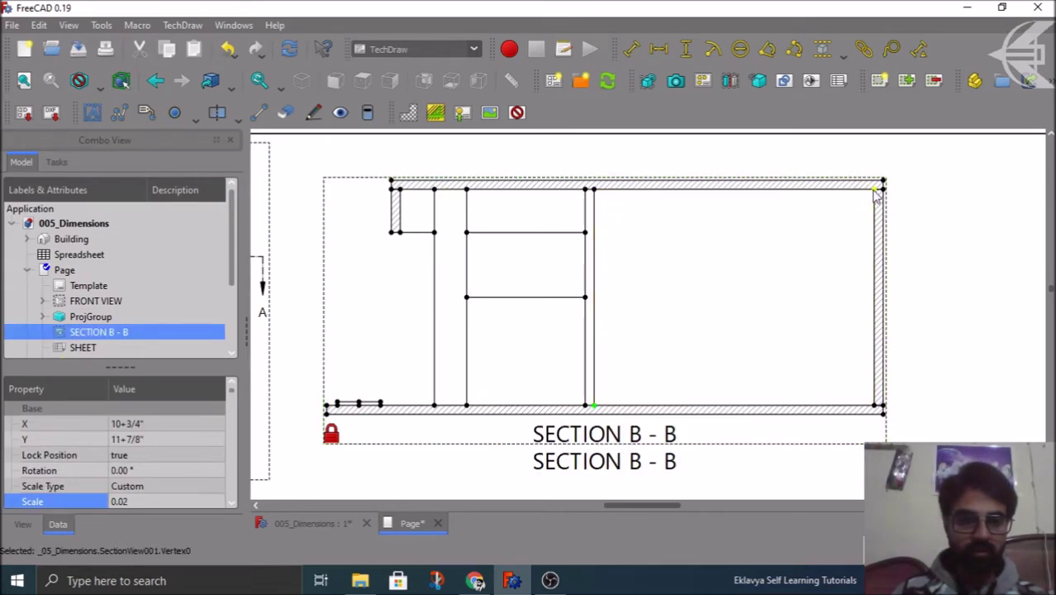
click(631, 51)
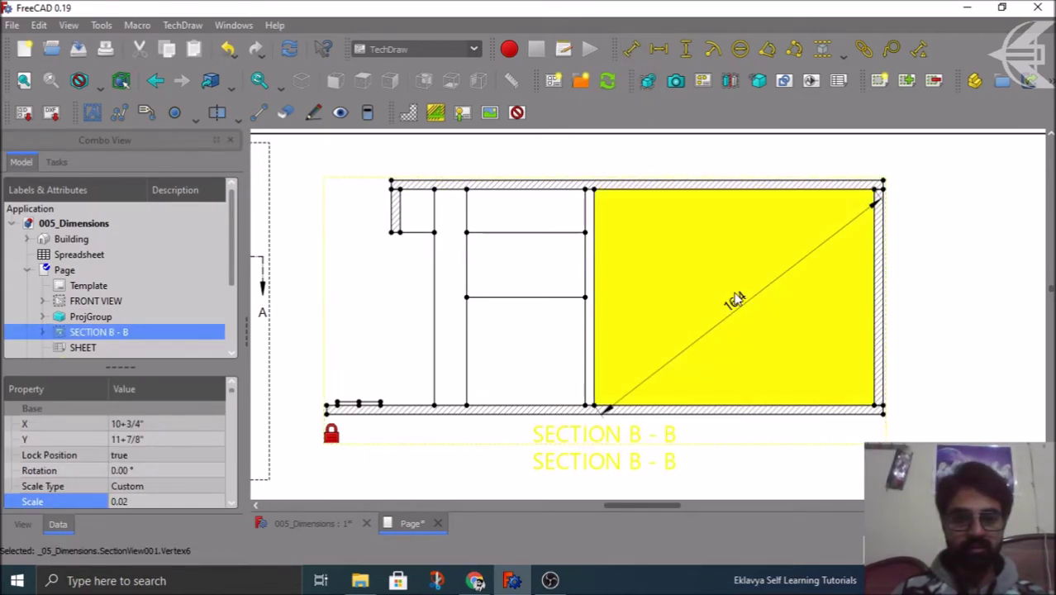
click(731, 293)
drag(730, 290, 733, 294)
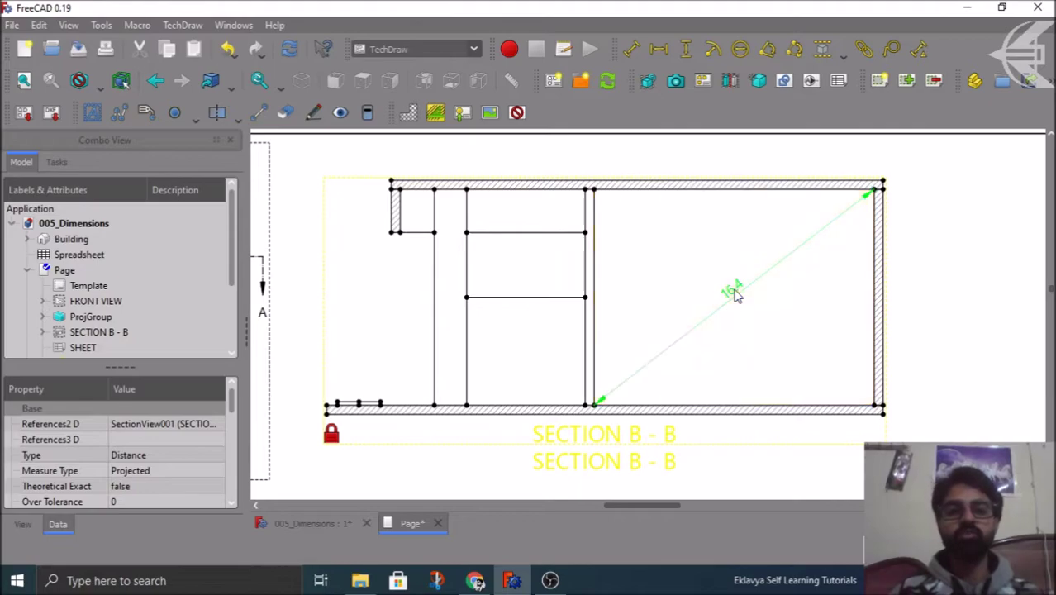
scroll(736, 296, down, 5)
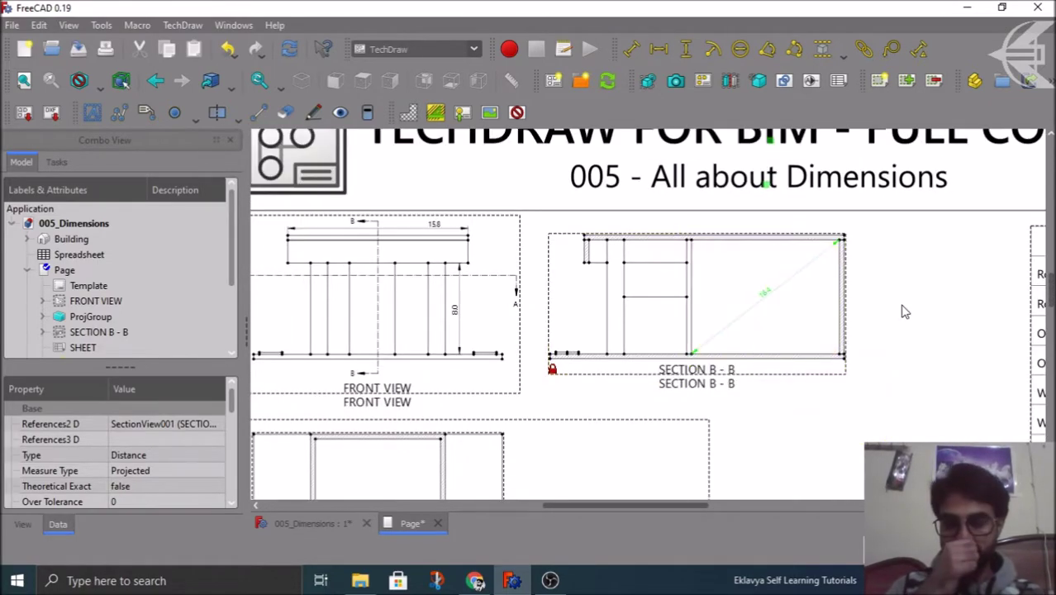
- Select the 16.4 diagonal dimension and enlarge the Property panel to show more properties
click(882, 304)
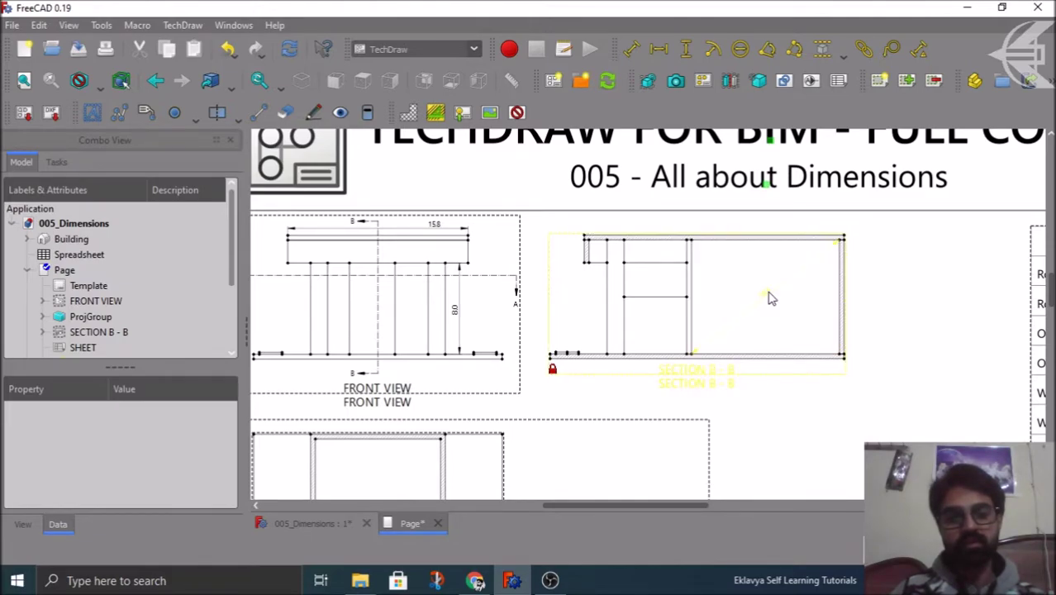
click(769, 296)
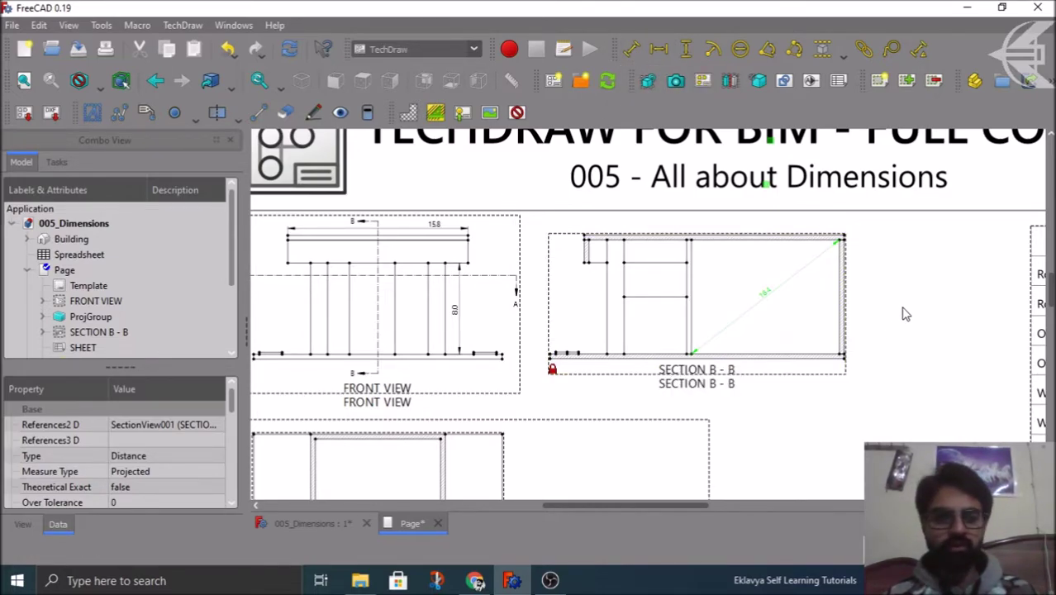
scroll(901, 309, up, 2)
drag(111, 367, 111, 297)
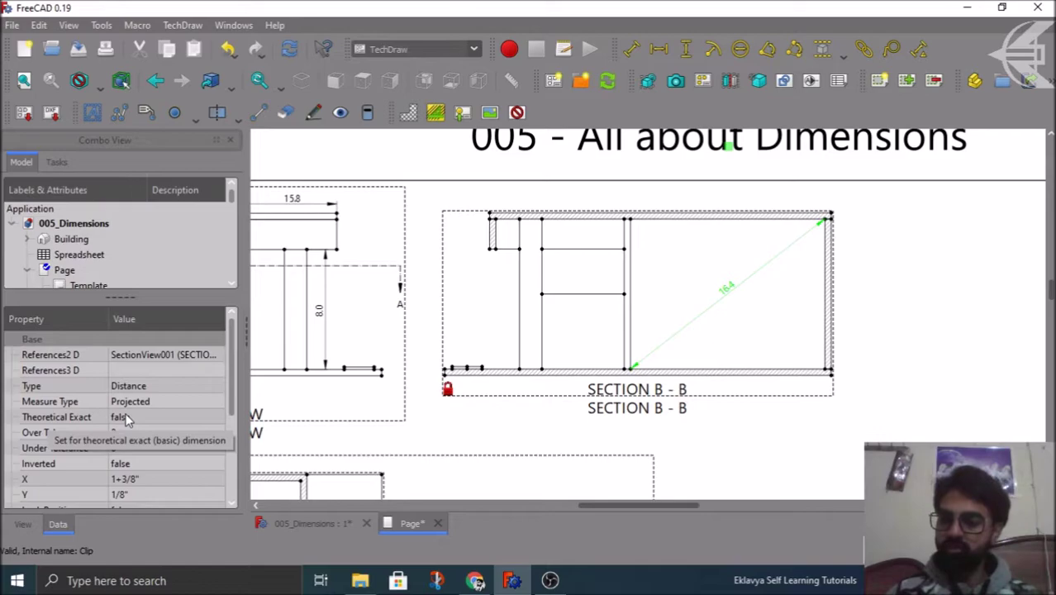
- Set the diagonal dimension's Inverted property to true, then back to false
scroll(57, 408, down, 1)
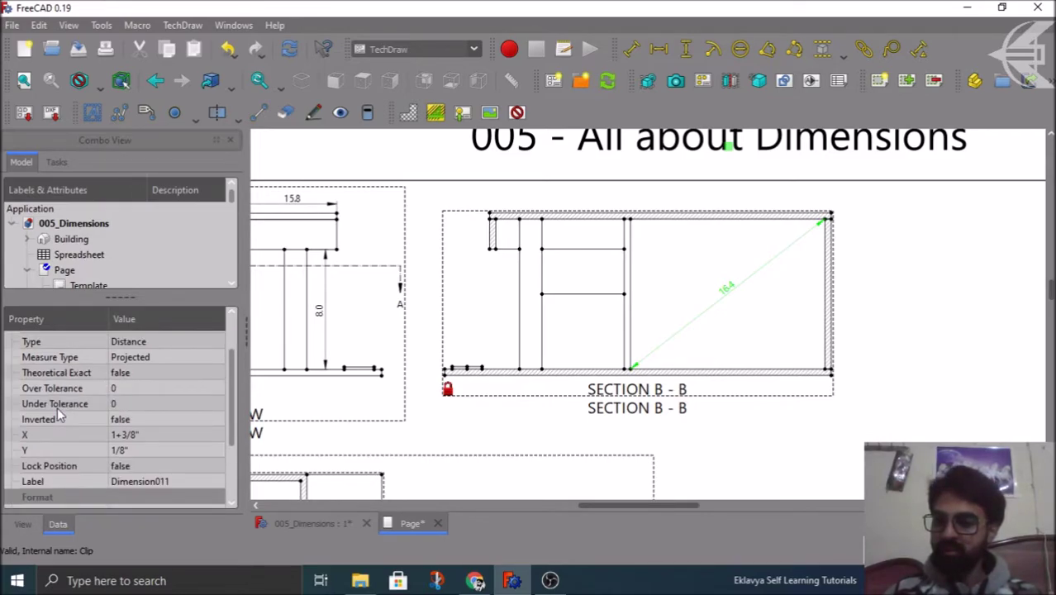
scroll(64, 401, down, 1)
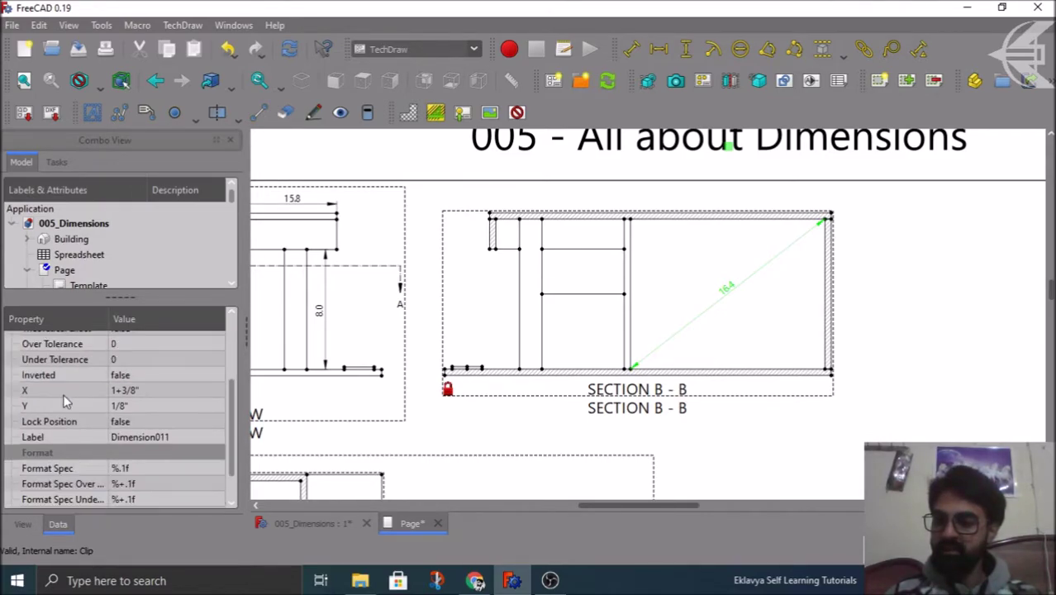
click(142, 374)
click(142, 375)
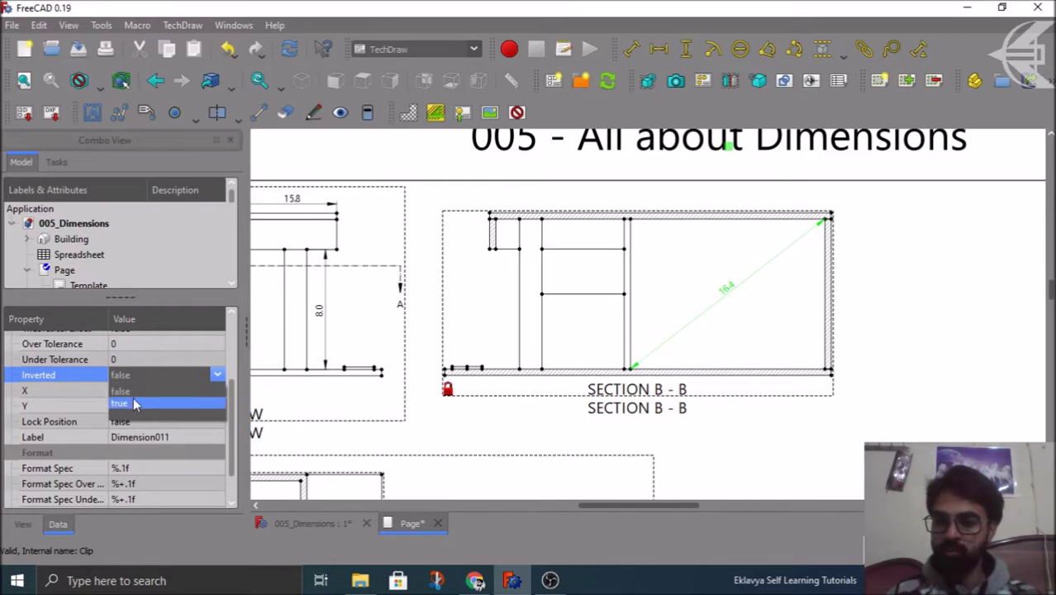
click(126, 404)
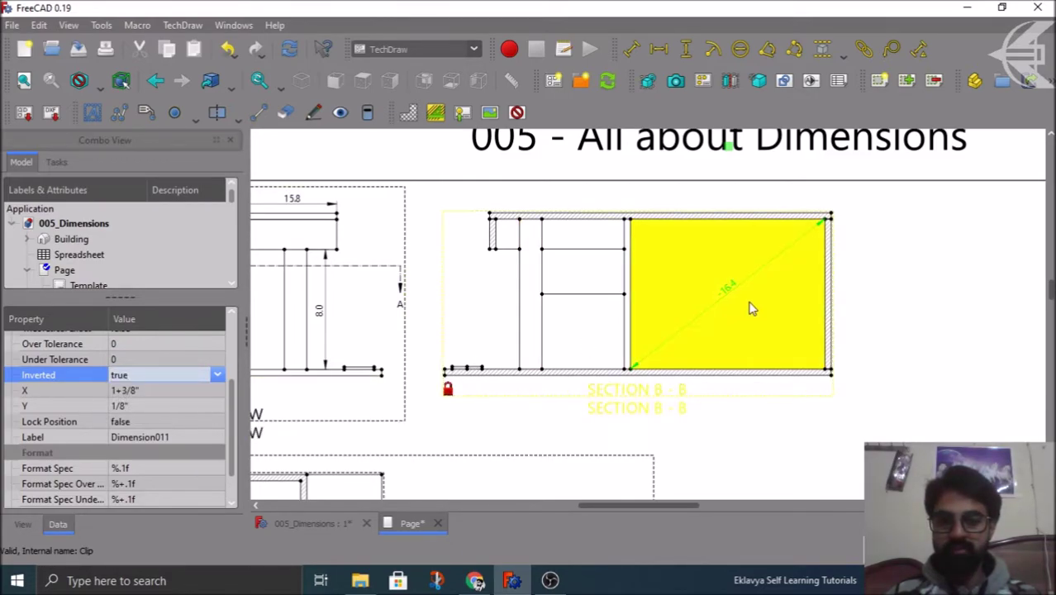
scroll(750, 307, up, 2)
scroll(749, 308, down, 1)
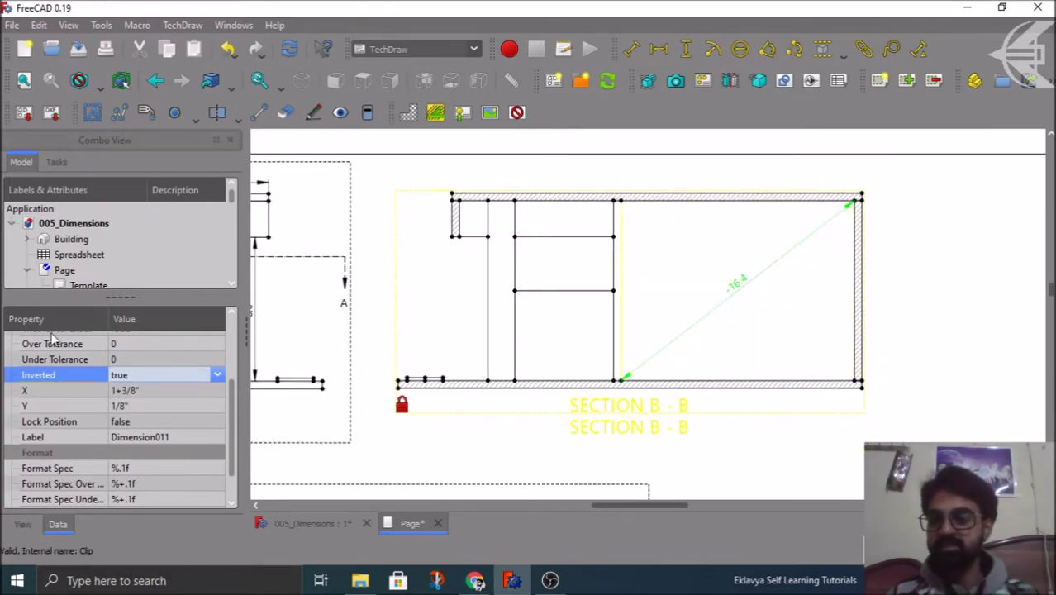
click(138, 378)
click(126, 390)
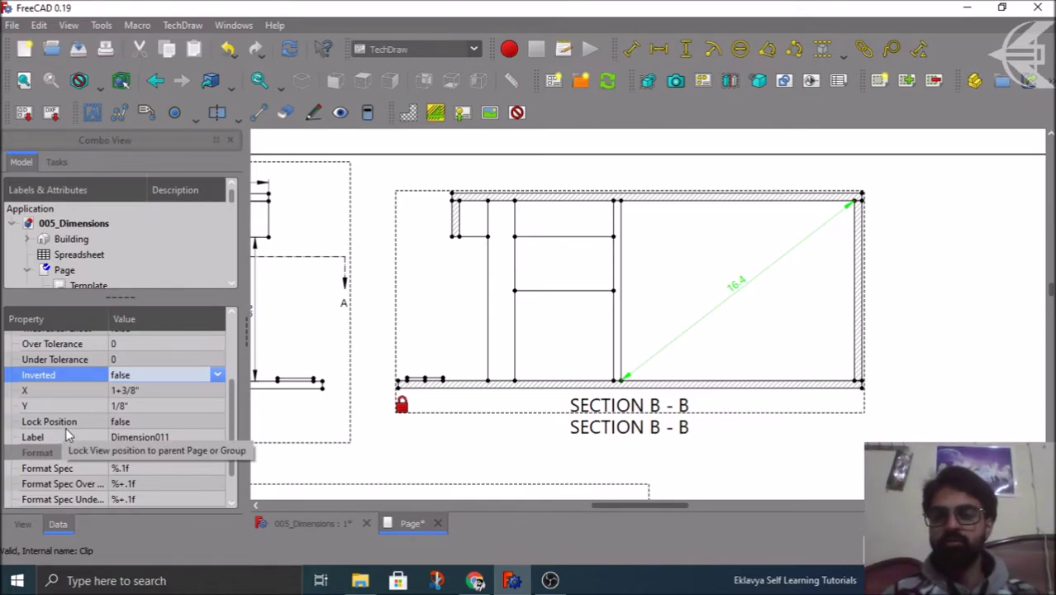
- Expand SECTION B - B in the model tree to reveal Dimension011
scroll(65, 429, down, 1)
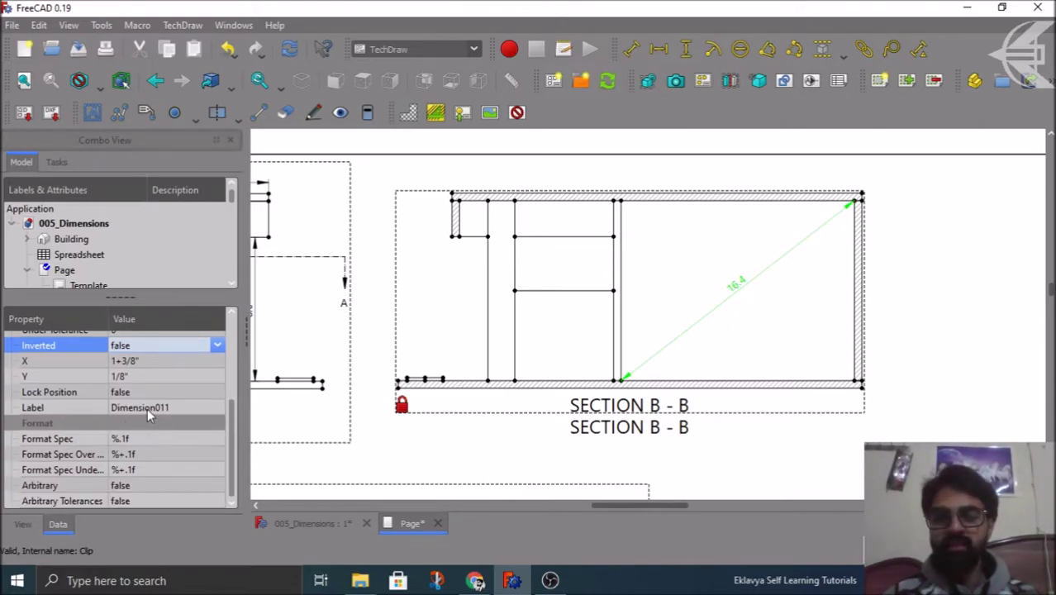
scroll(120, 262, down, 5)
scroll(121, 261, up, 1)
scroll(121, 261, up, 1)
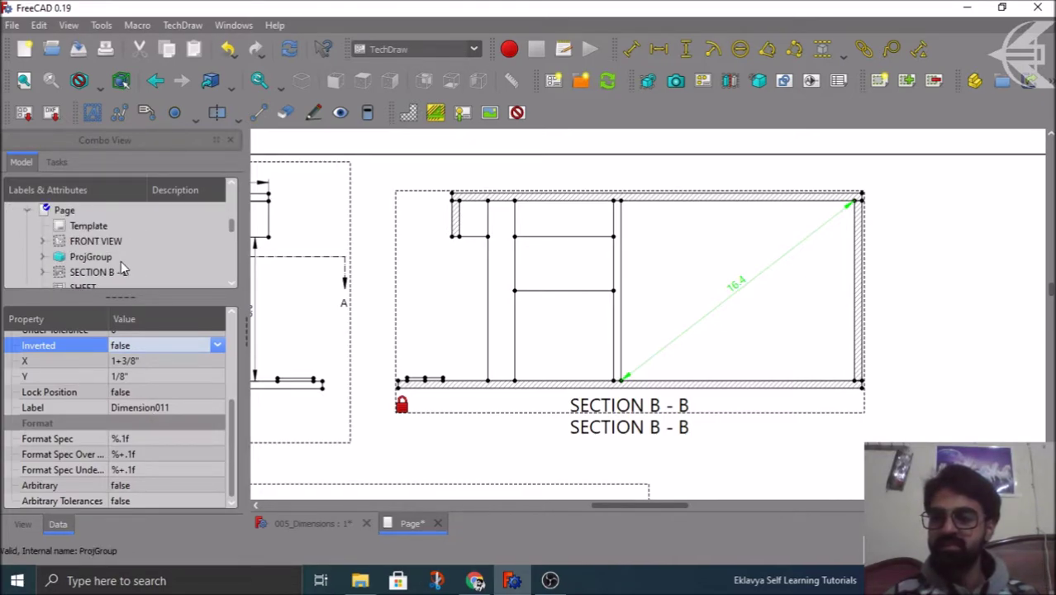
scroll(121, 261, down, 1)
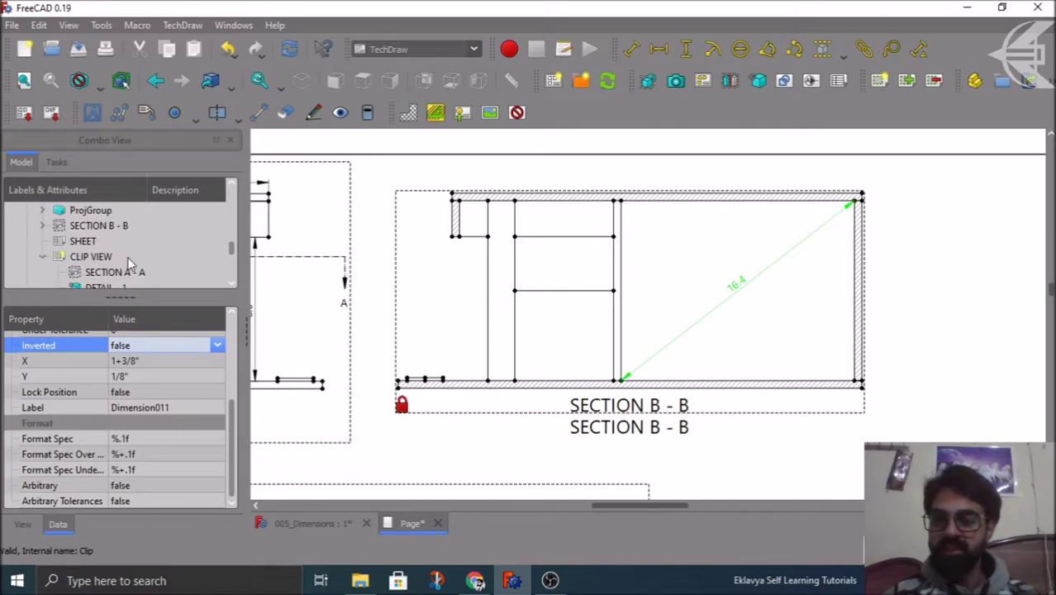
click(42, 226)
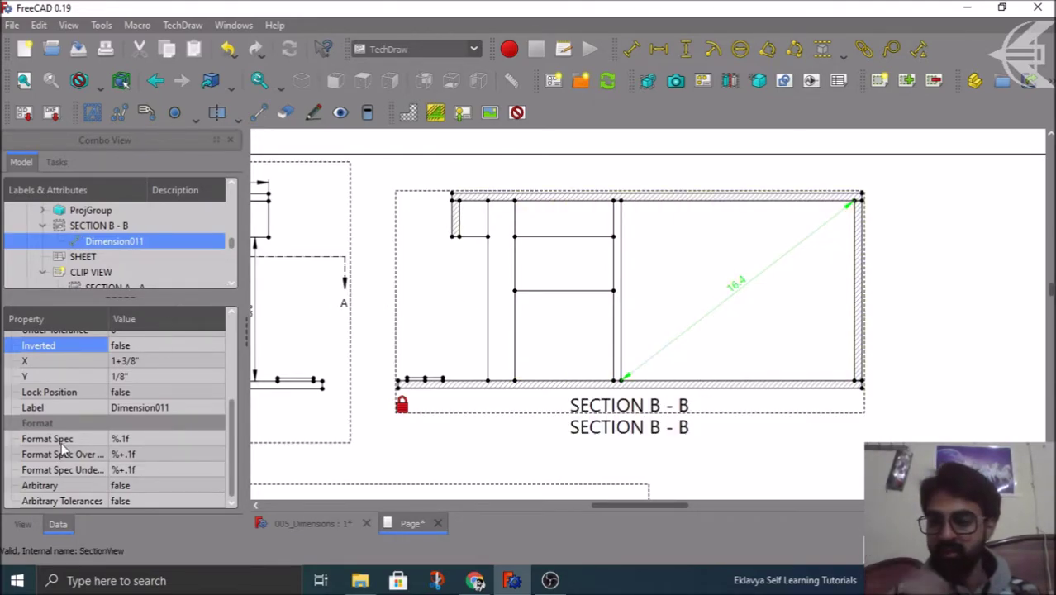
- Set the diagonal dimension's colour to blue on the View tab and preview it
click(22, 524)
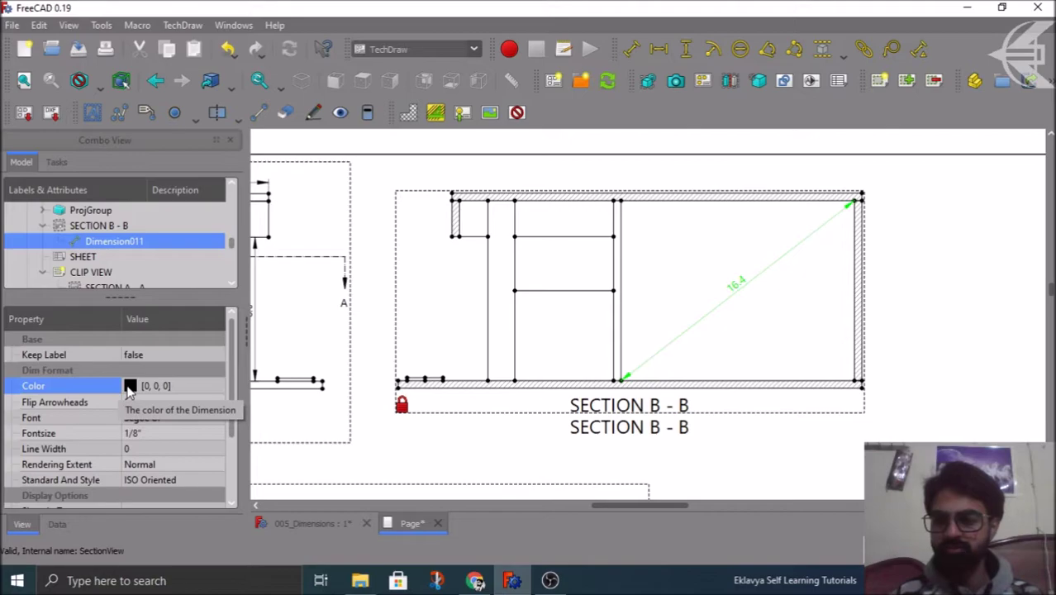
click(130, 392)
click(171, 389)
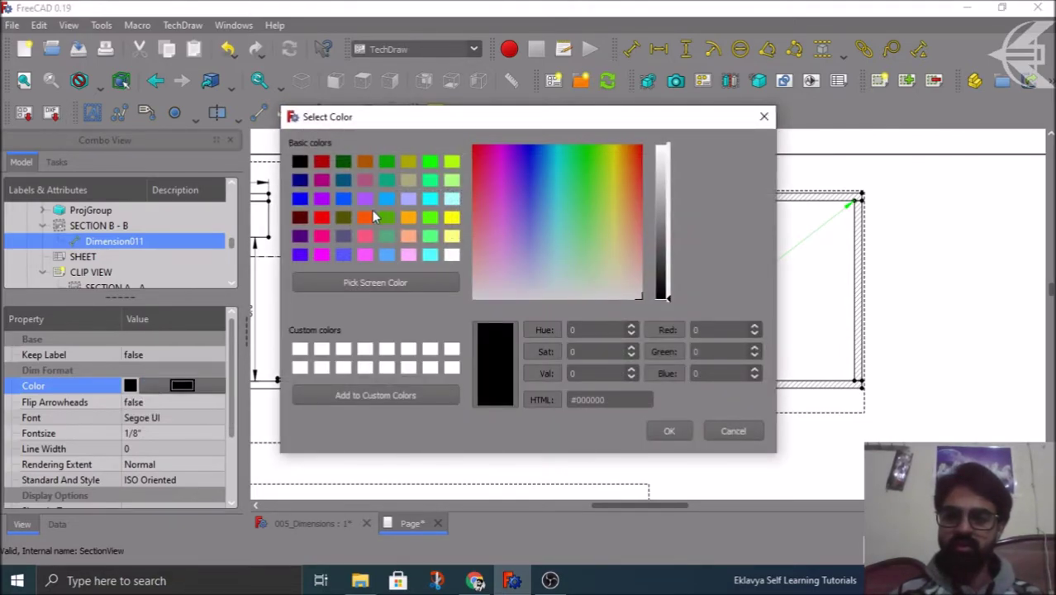
click(302, 202)
click(670, 431)
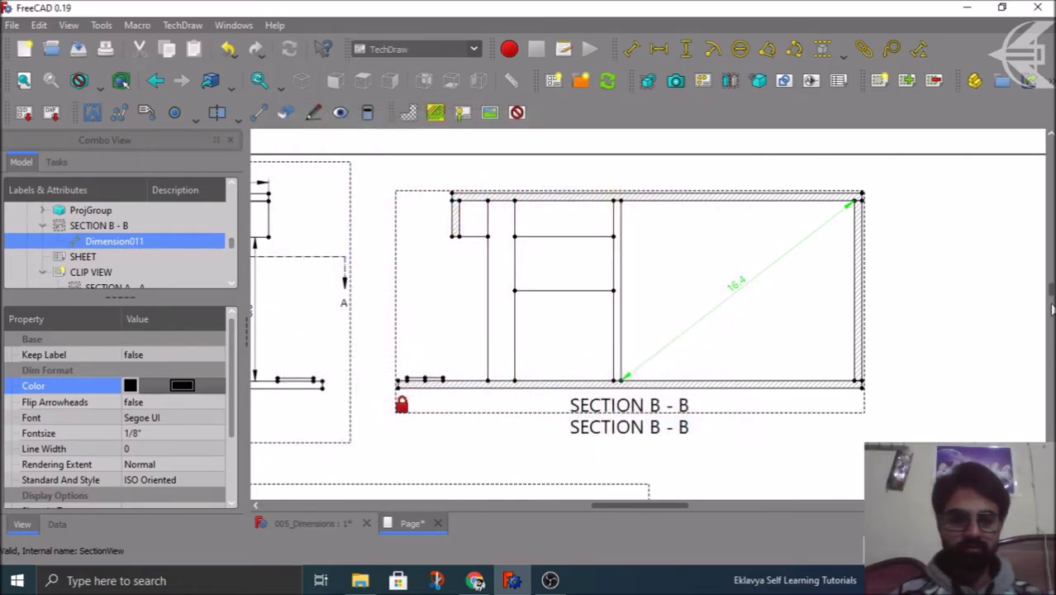
click(926, 323)
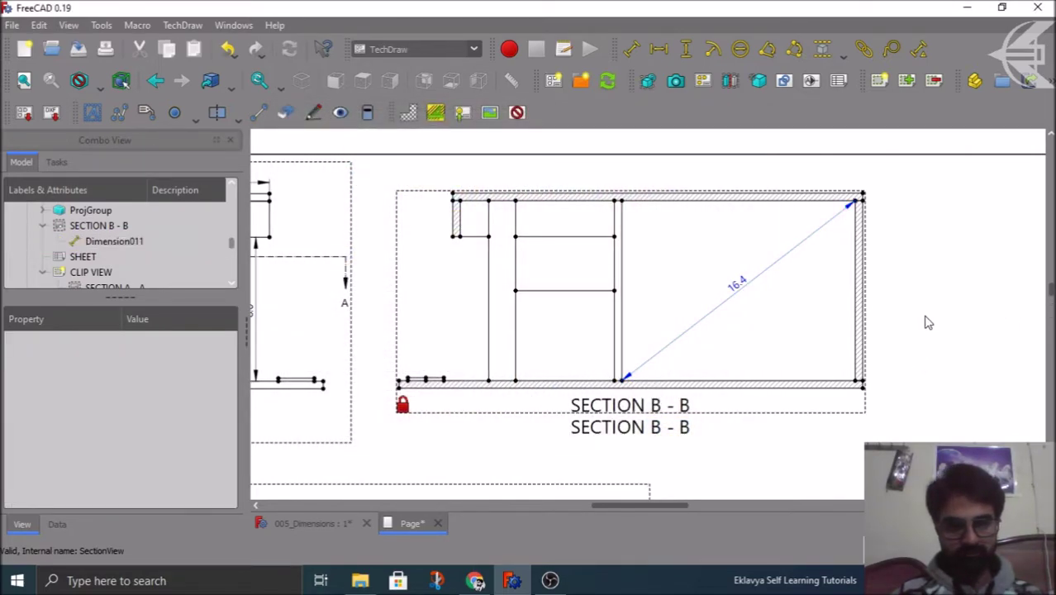
- Change the diagonal dimension's colour back to black [0, 0, 0]
click(736, 291)
click(176, 388)
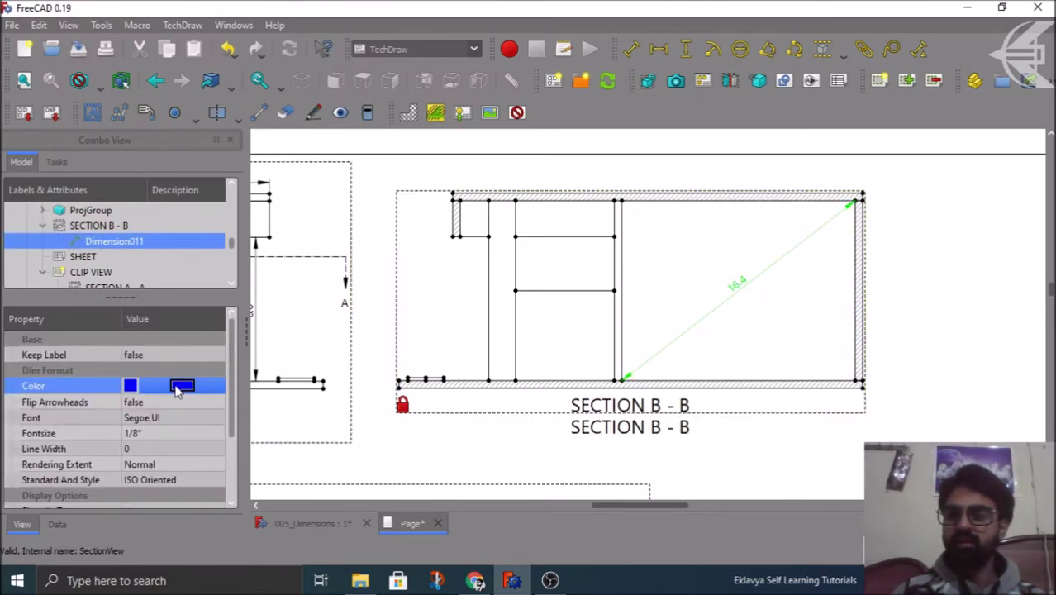
click(179, 386)
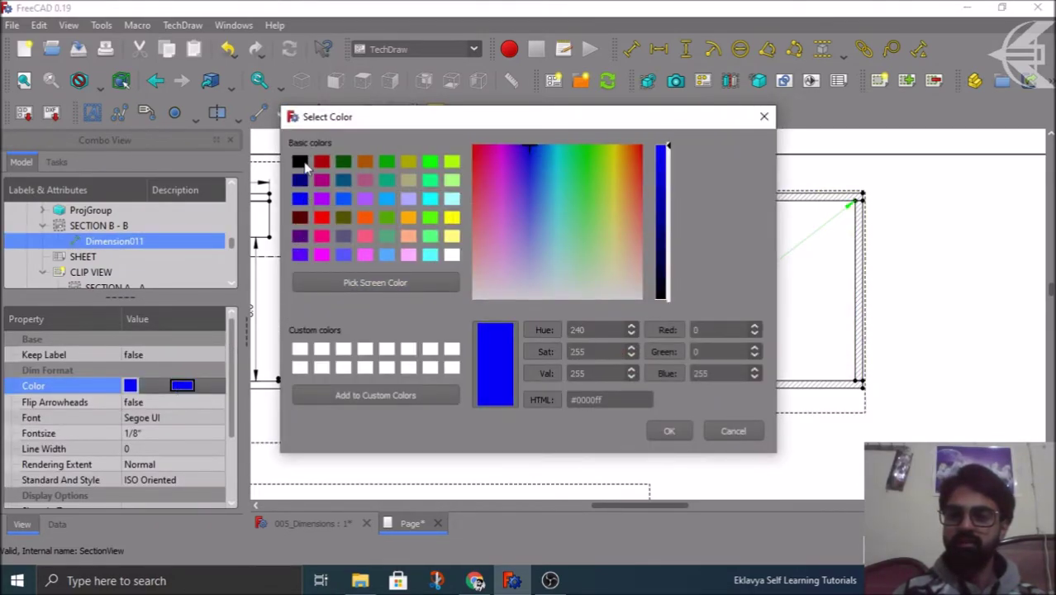
click(300, 162)
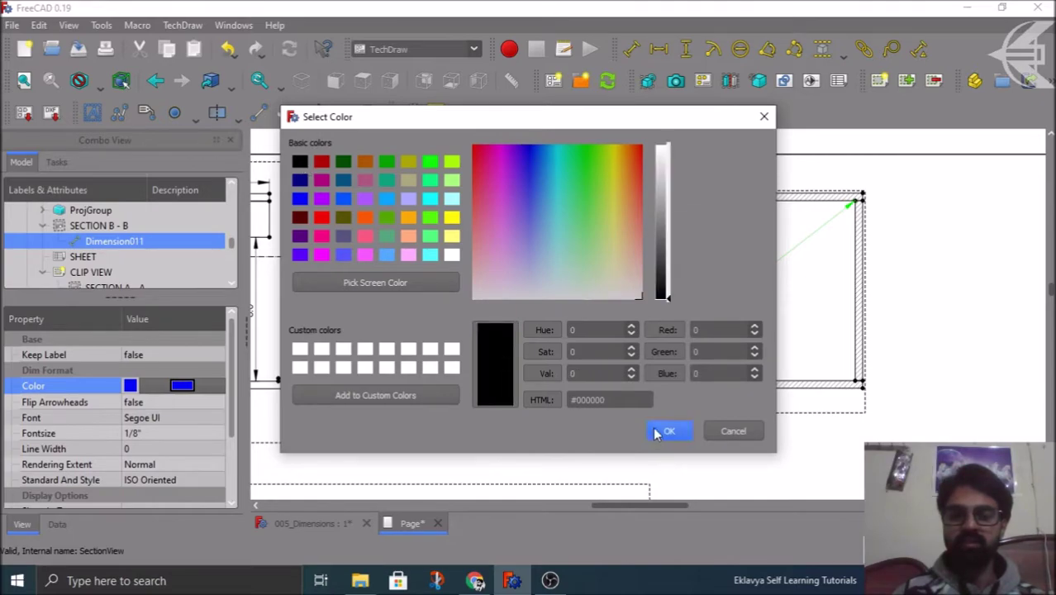
click(669, 431)
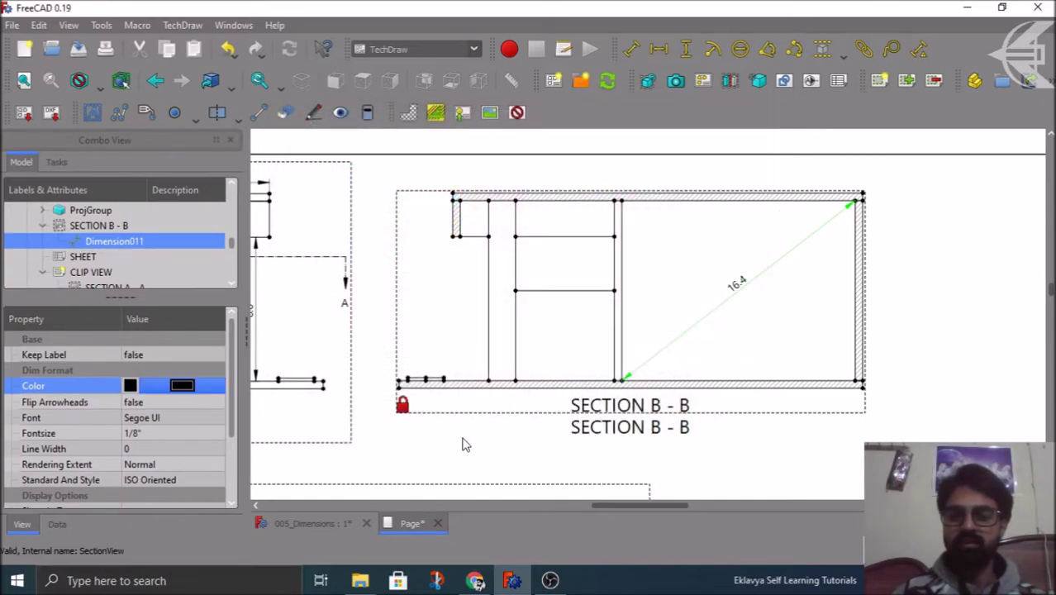
click(894, 362)
scroll(893, 362, down, 1)
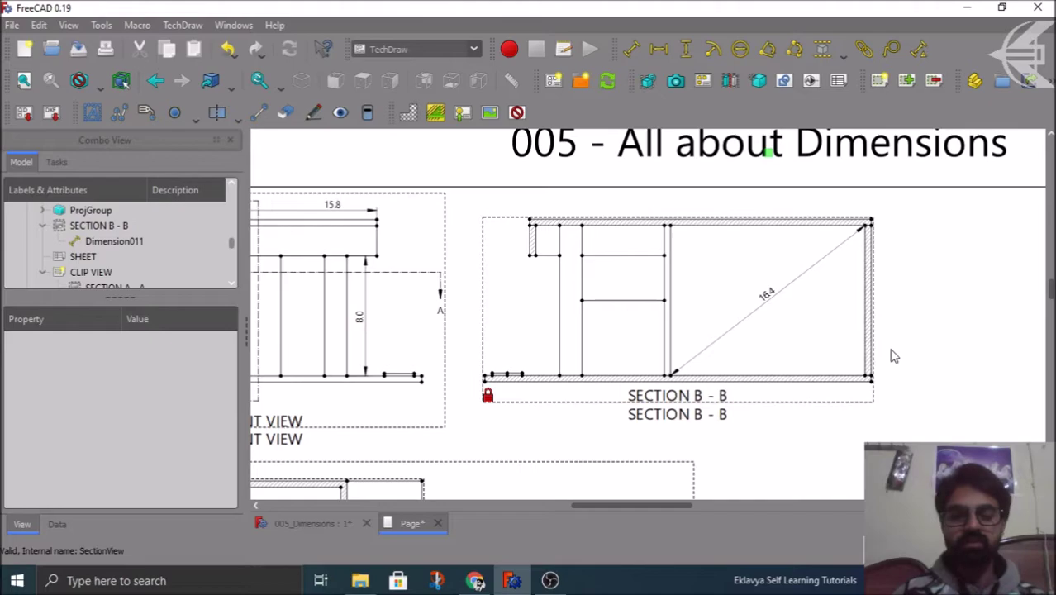
scroll(892, 355, up, 1)
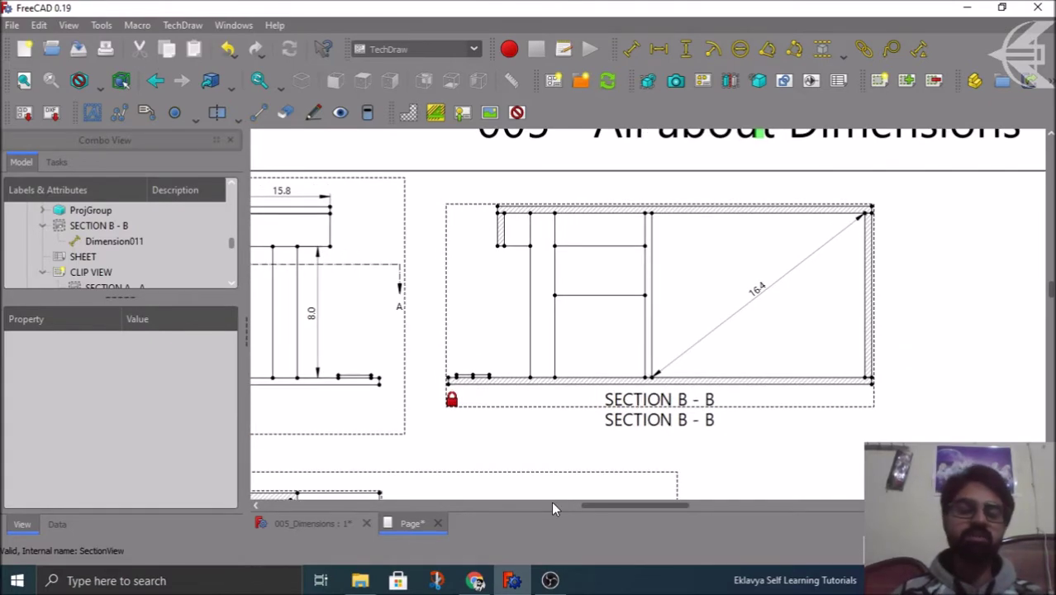
click(754, 299)
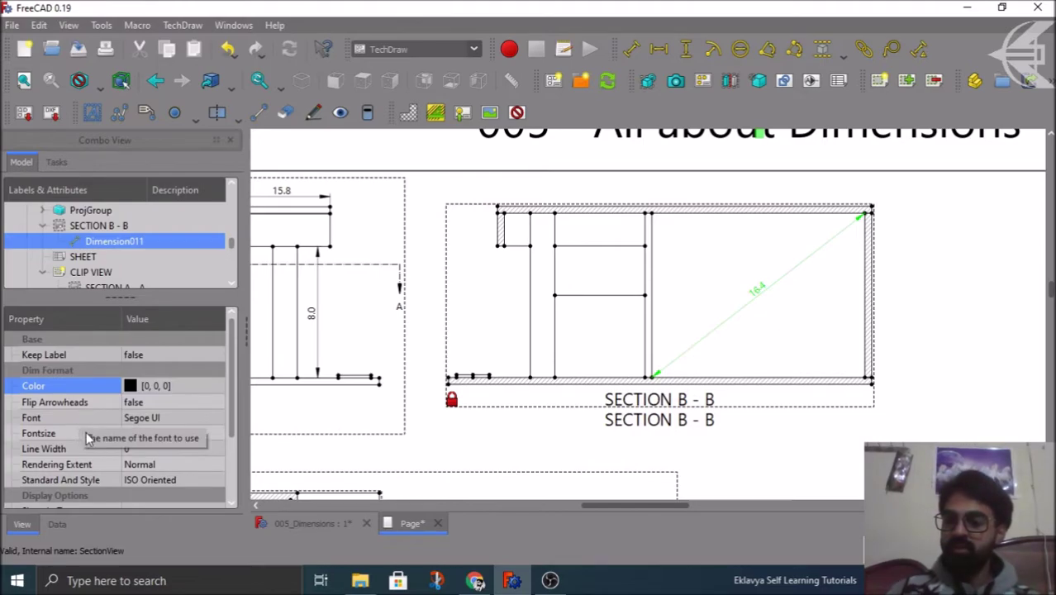
click(161, 417)
click(162, 417)
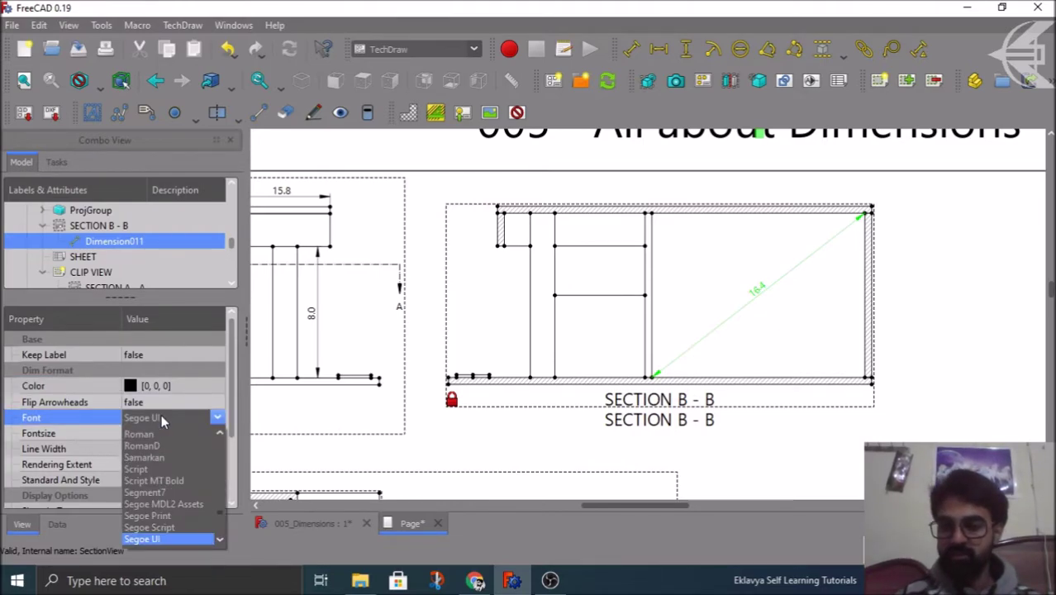
click(161, 418)
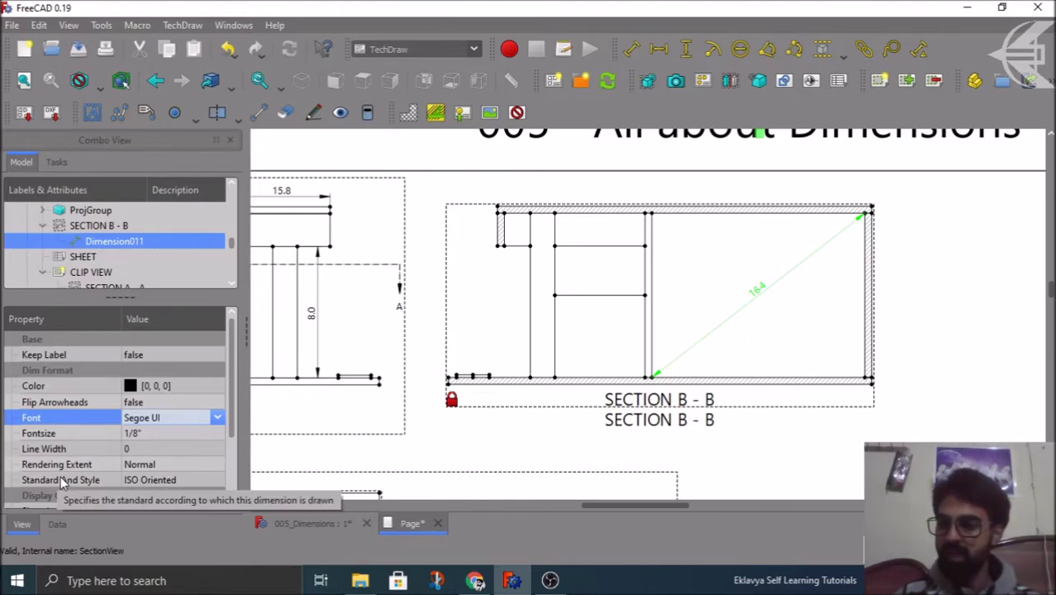
scroll(103, 436, down, 1)
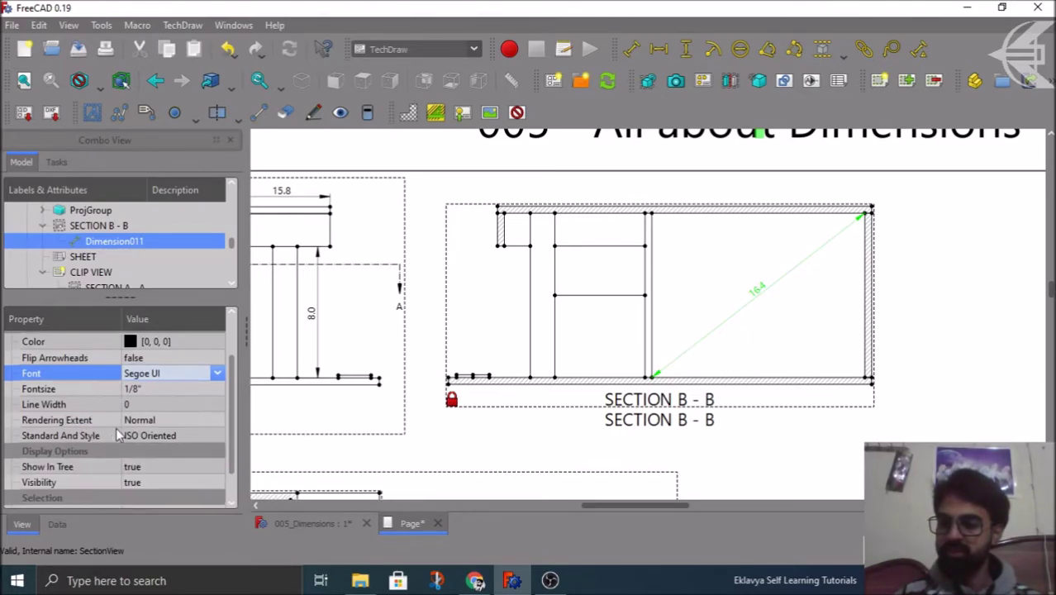
click(169, 420)
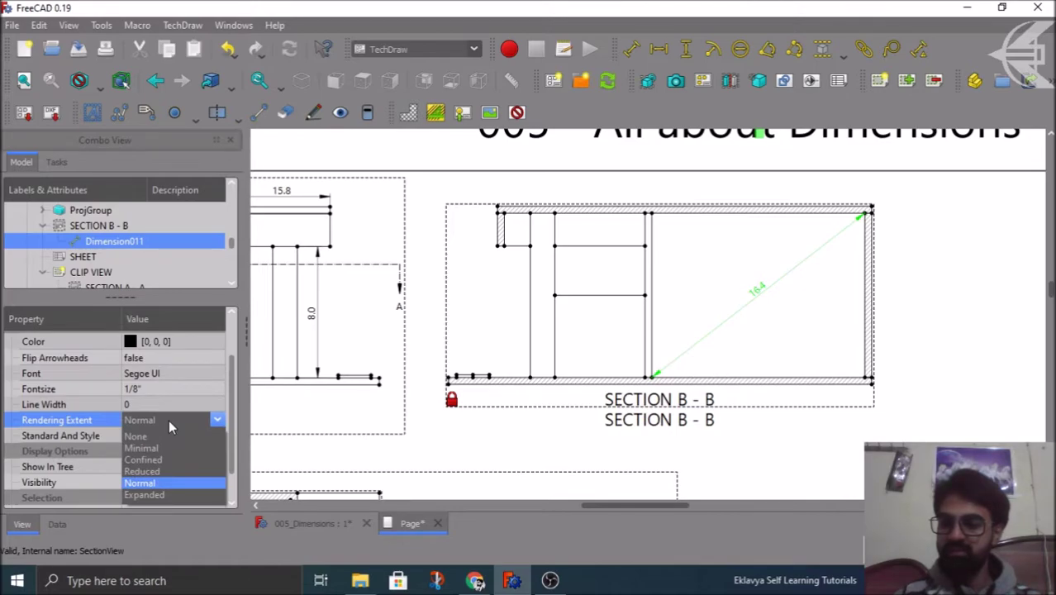
click(167, 420)
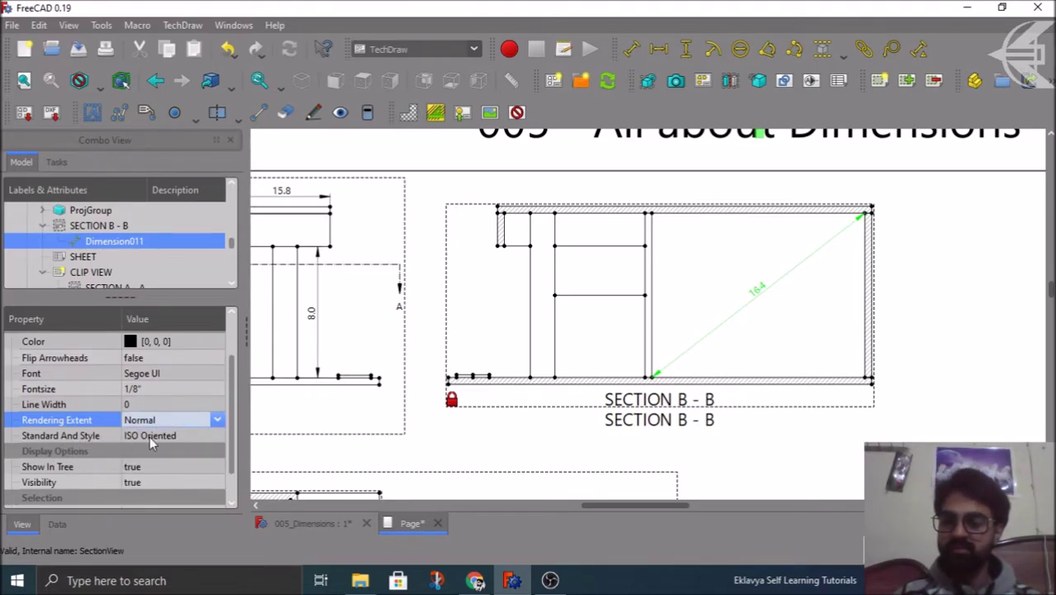
click(171, 443)
click(171, 444)
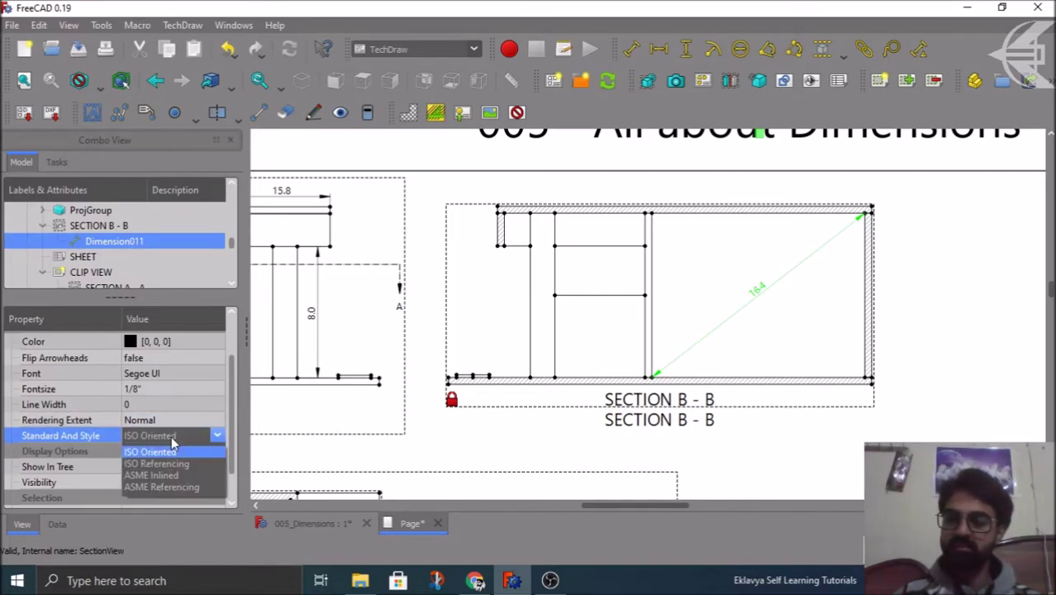
click(172, 451)
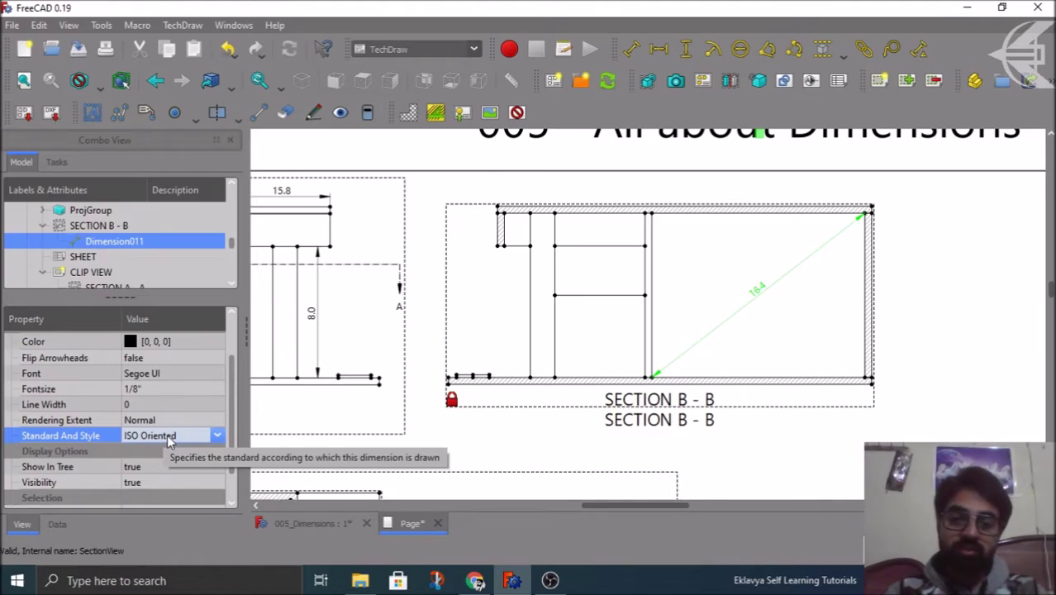
click(169, 443)
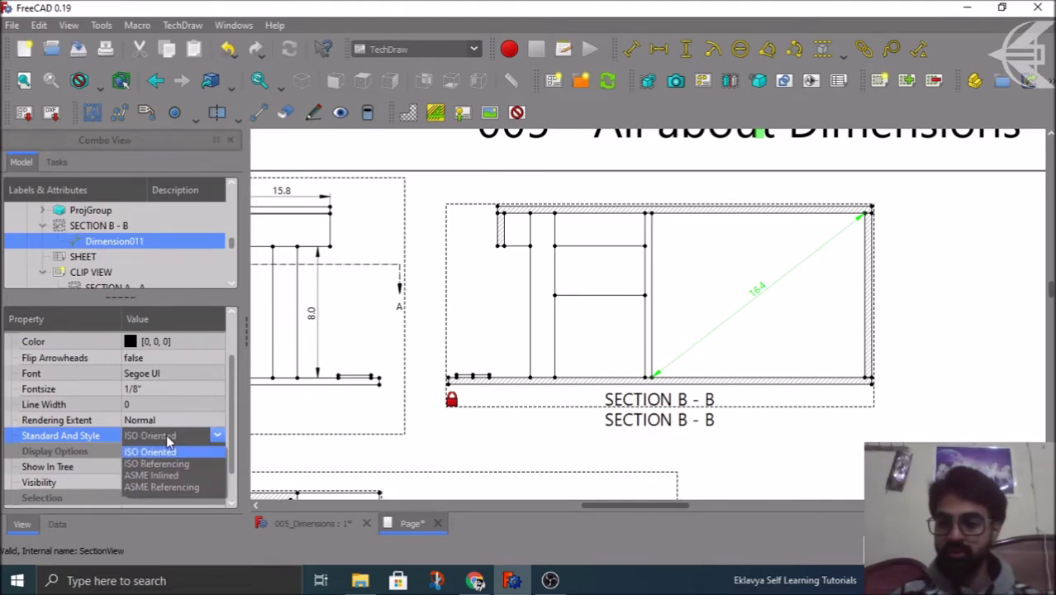
click(157, 464)
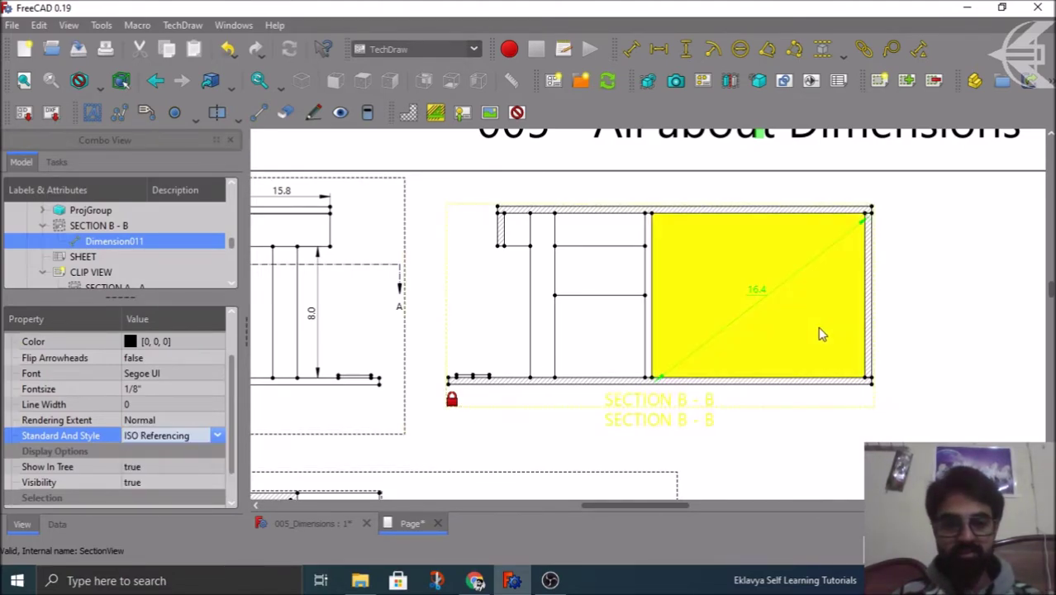
click(178, 421)
click(190, 436)
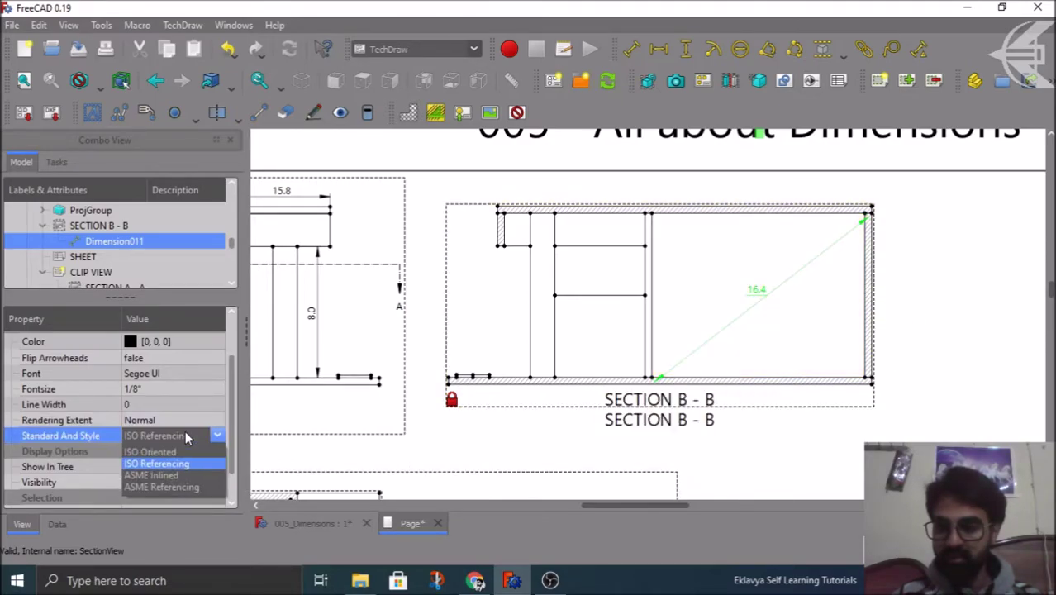
click(171, 477)
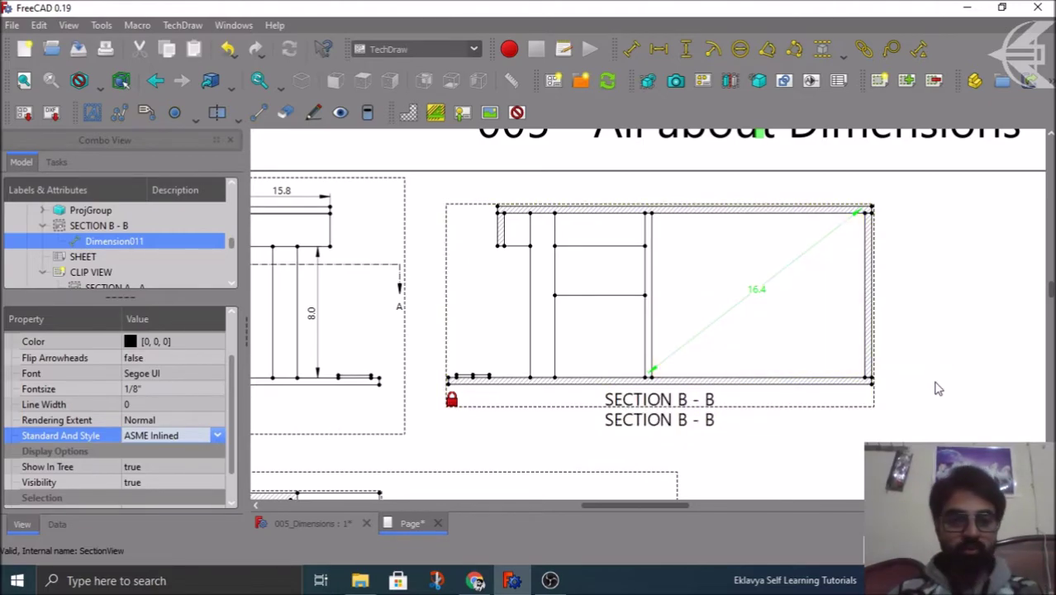
click(149, 433)
click(149, 486)
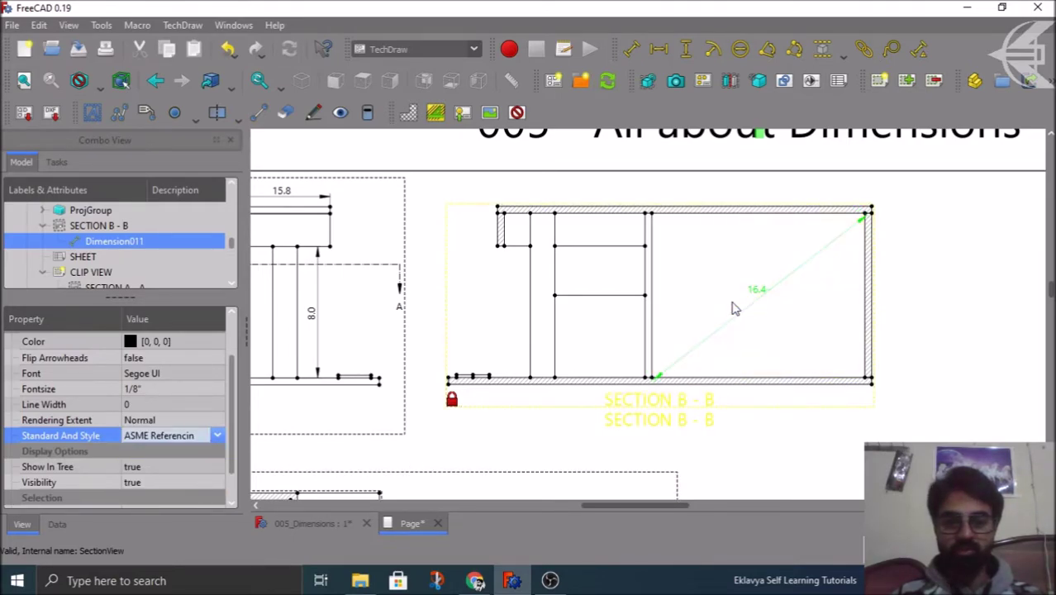
click(217, 435)
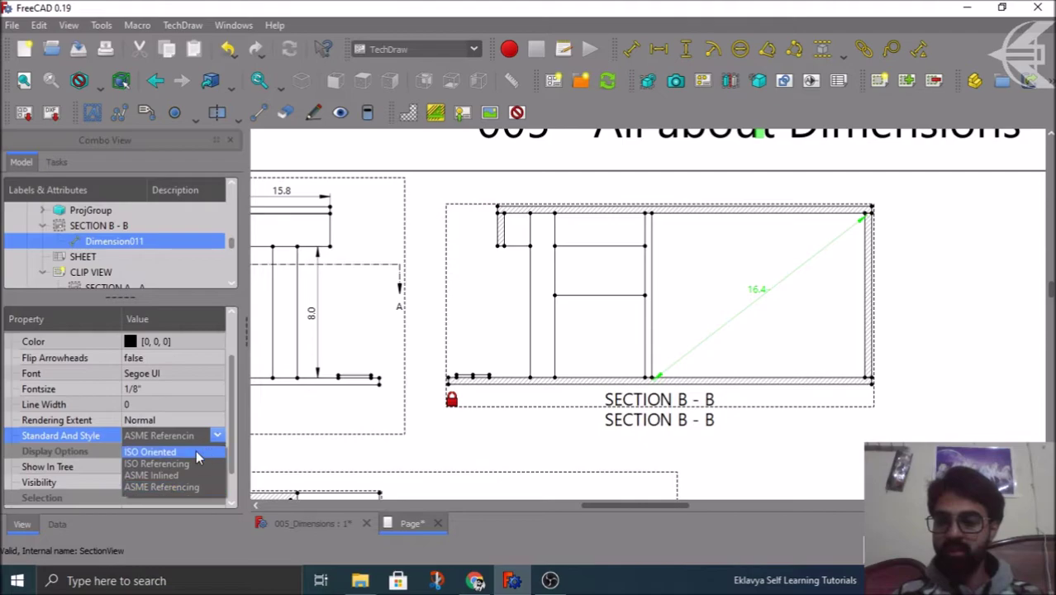
click(198, 453)
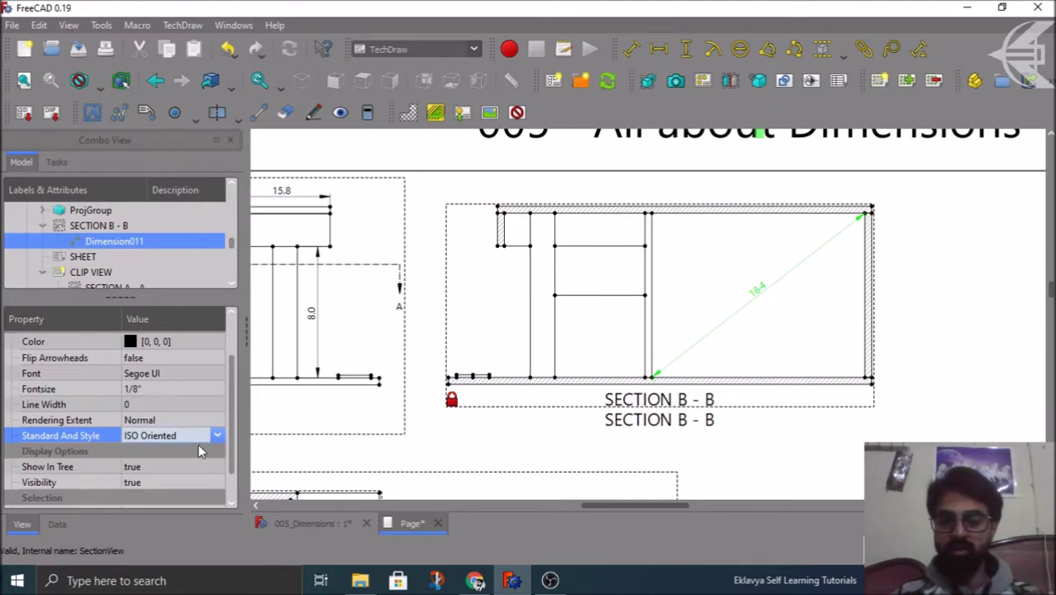
click(215, 436)
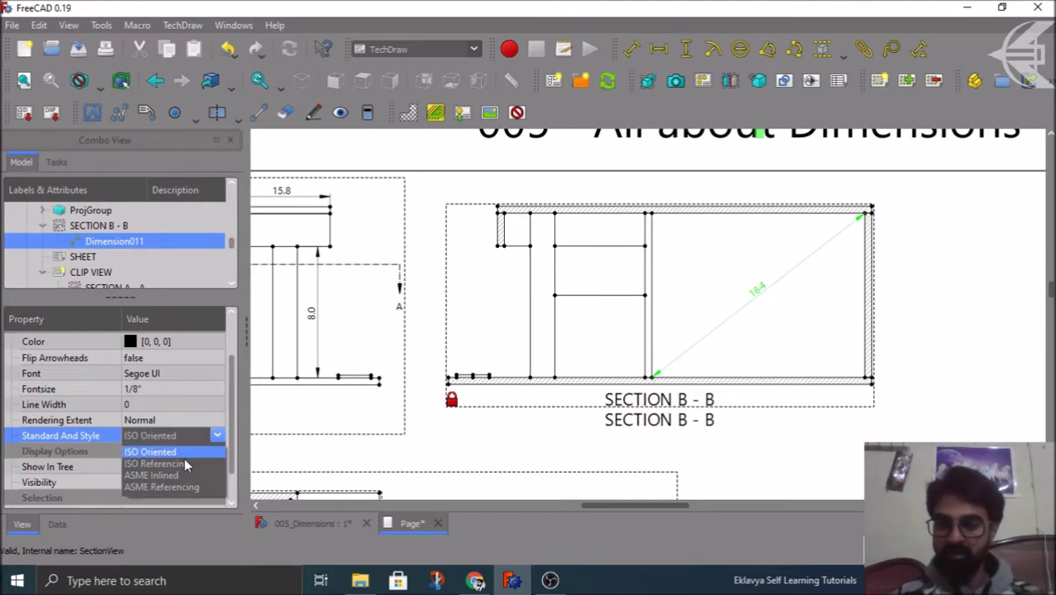
click(183, 462)
click(186, 438)
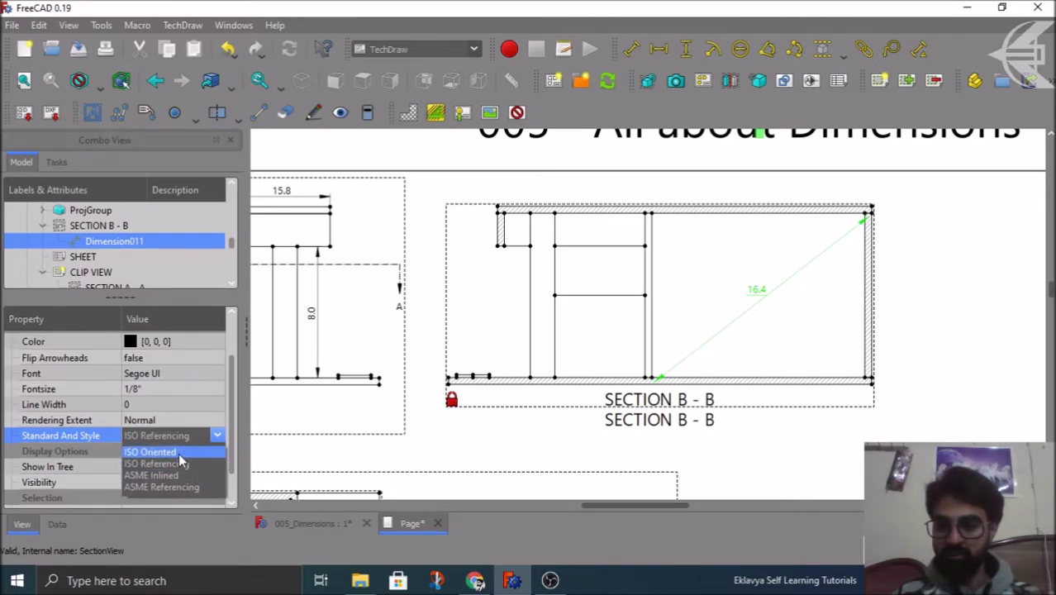
click(186, 454)
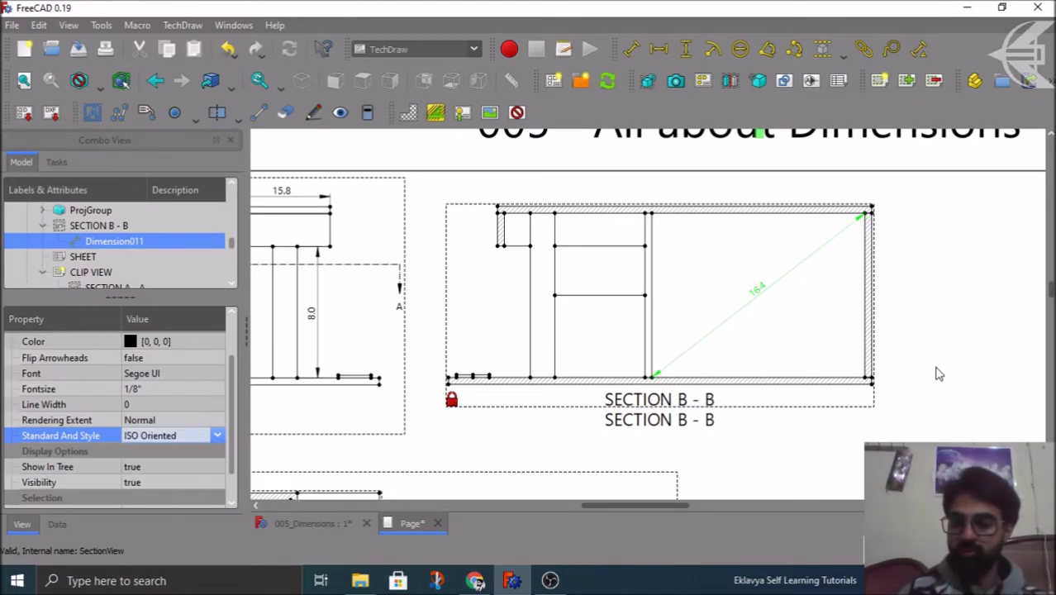
- Deselect the 16.4 dimension and zoom in on Section B-B's hatched top-left wall corner
scroll(80, 483, down, 1)
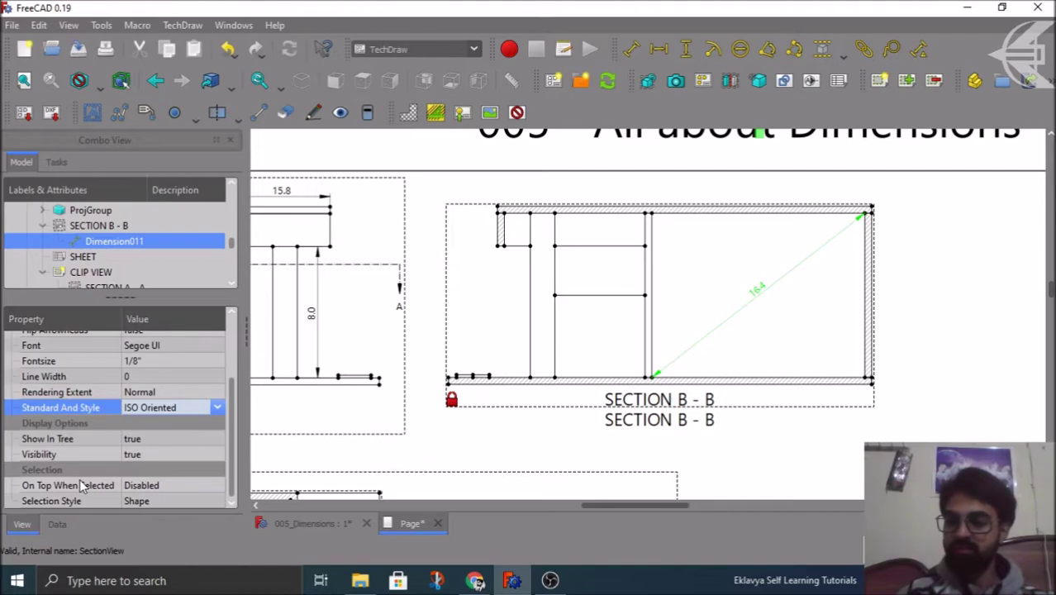
scroll(80, 478, up, 1)
click(60, 526)
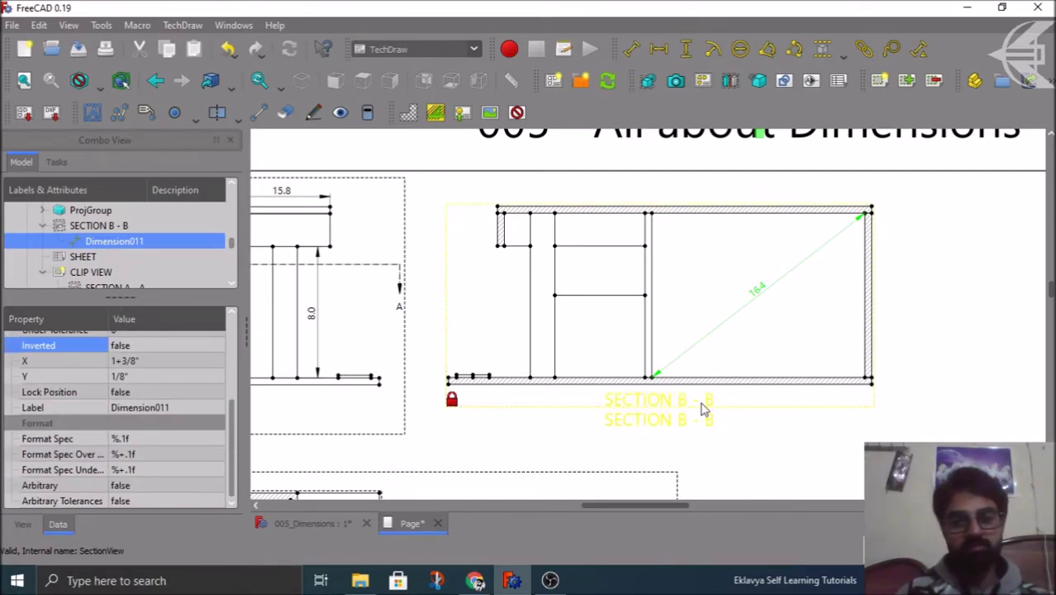
scroll(863, 354, down, 3)
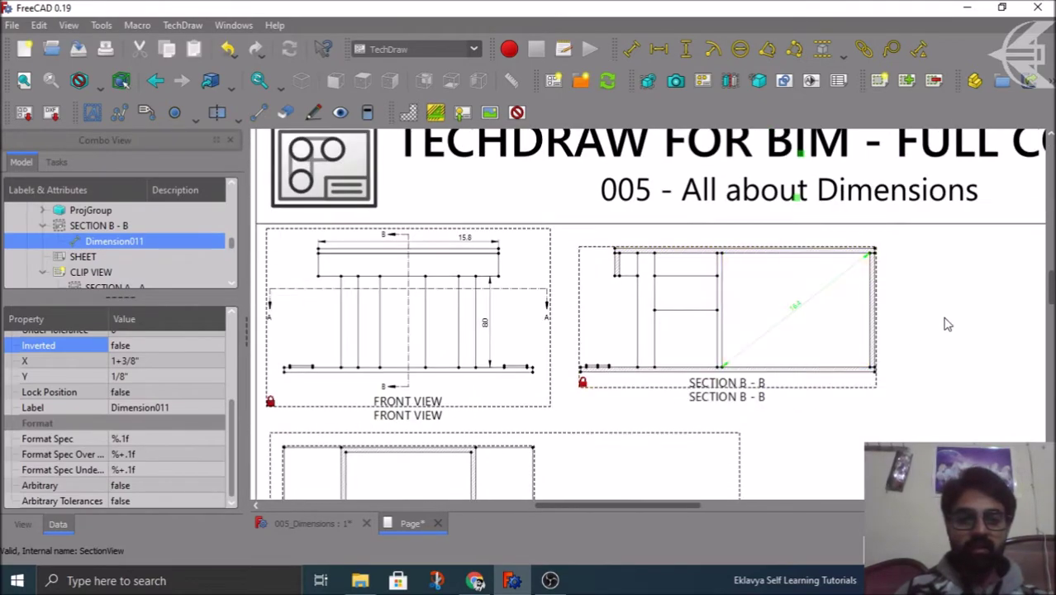
click(934, 325)
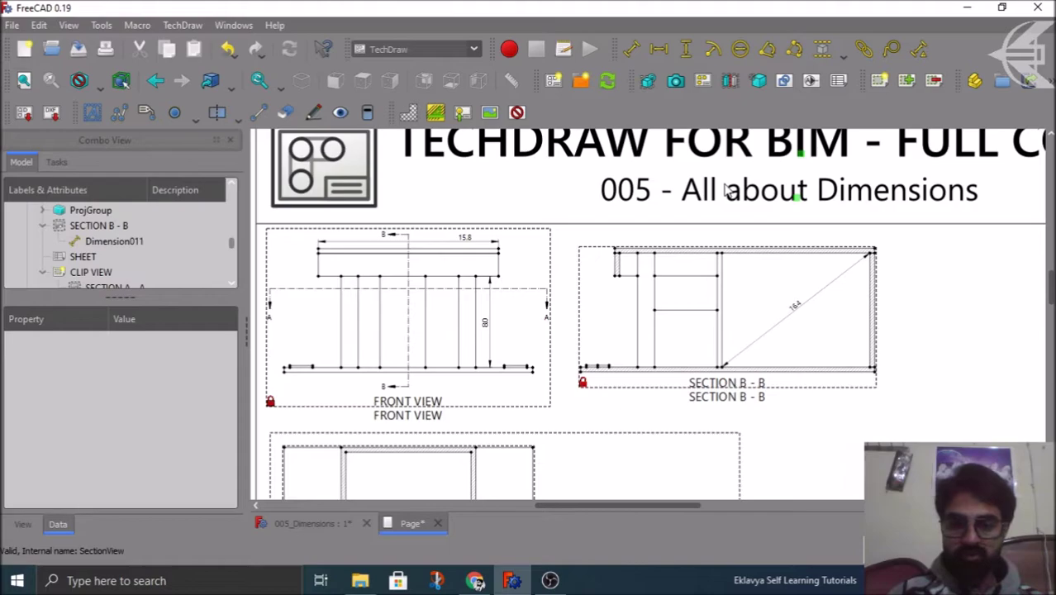
scroll(726, 189, down, 1)
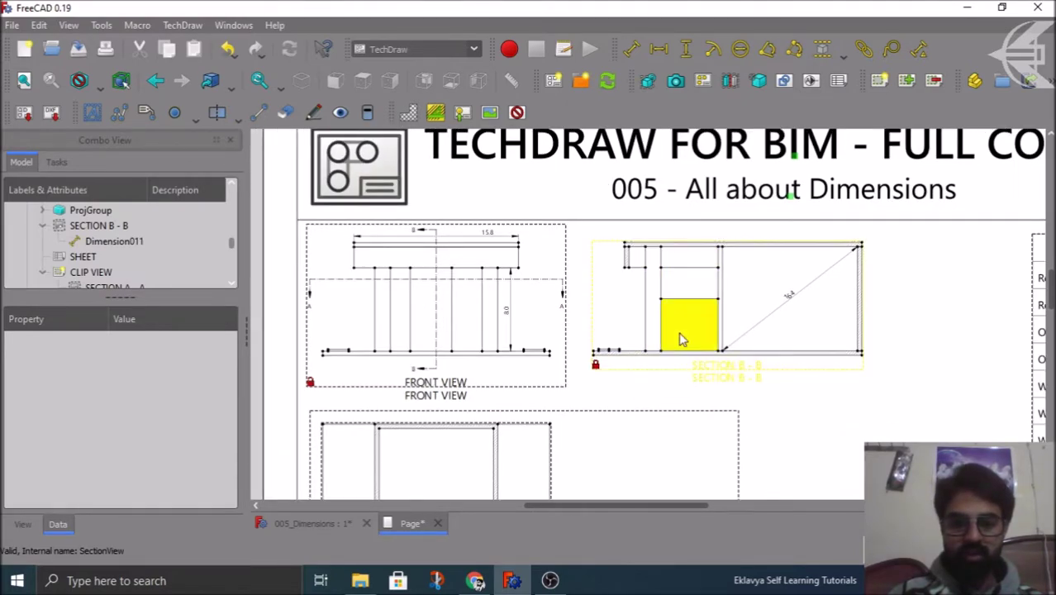
scroll(681, 339, up, 2)
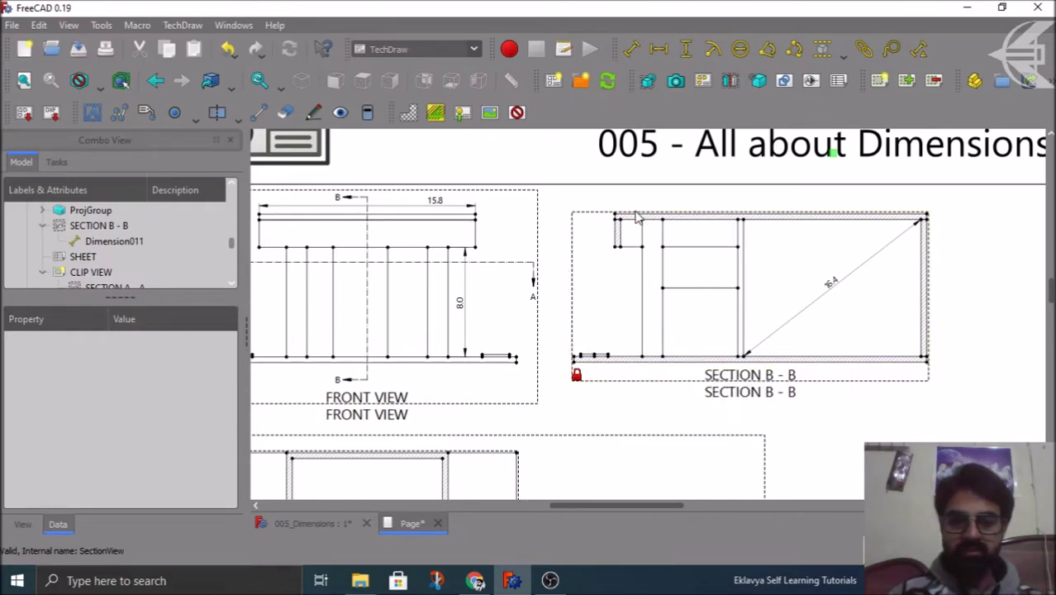
scroll(620, 241, up, 2)
scroll(619, 261, up, 5)
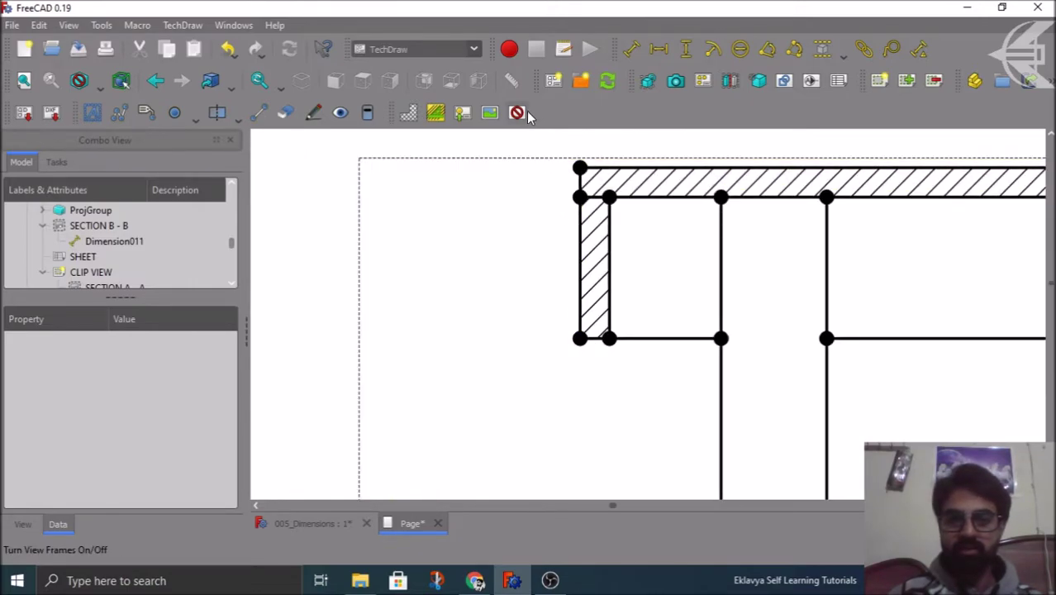
- Add a 0.4 horizontal dimension on the left wall's bottom edge, placed left of the wall
click(596, 341)
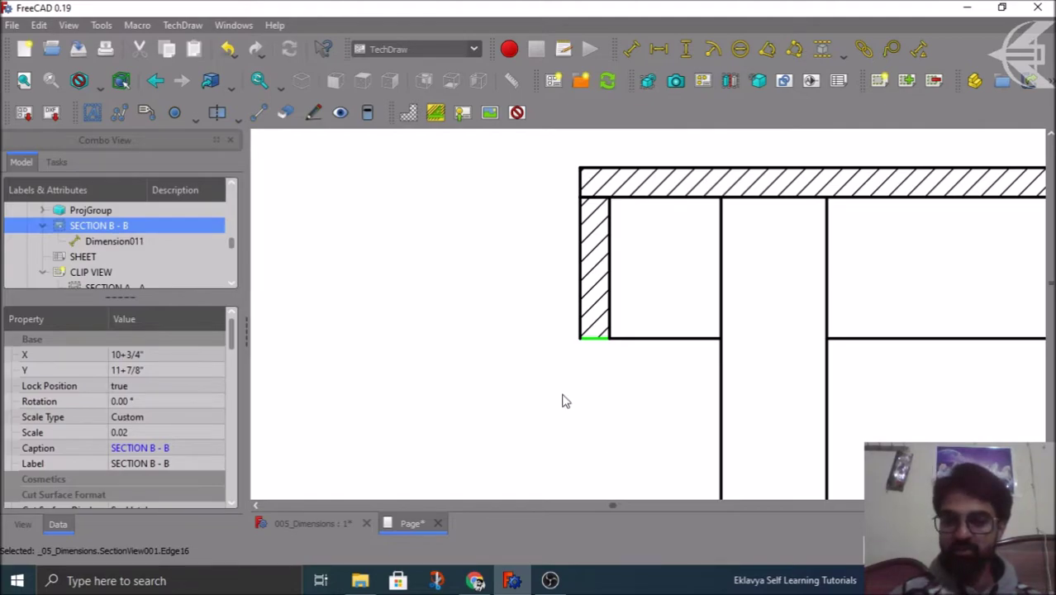
click(658, 50)
drag(581, 363, 501, 385)
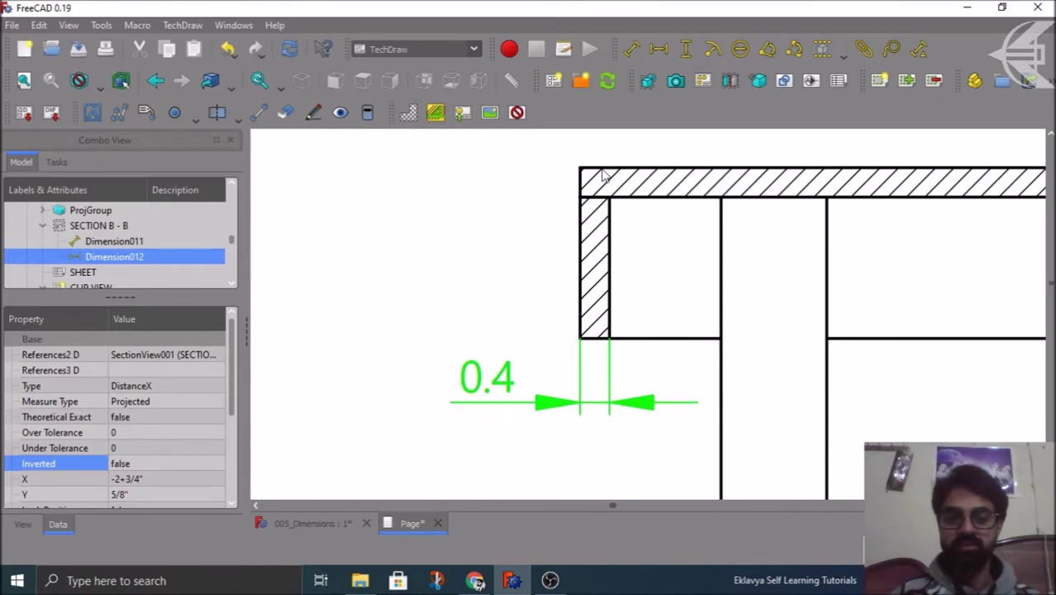
scroll(589, 210, down, 5)
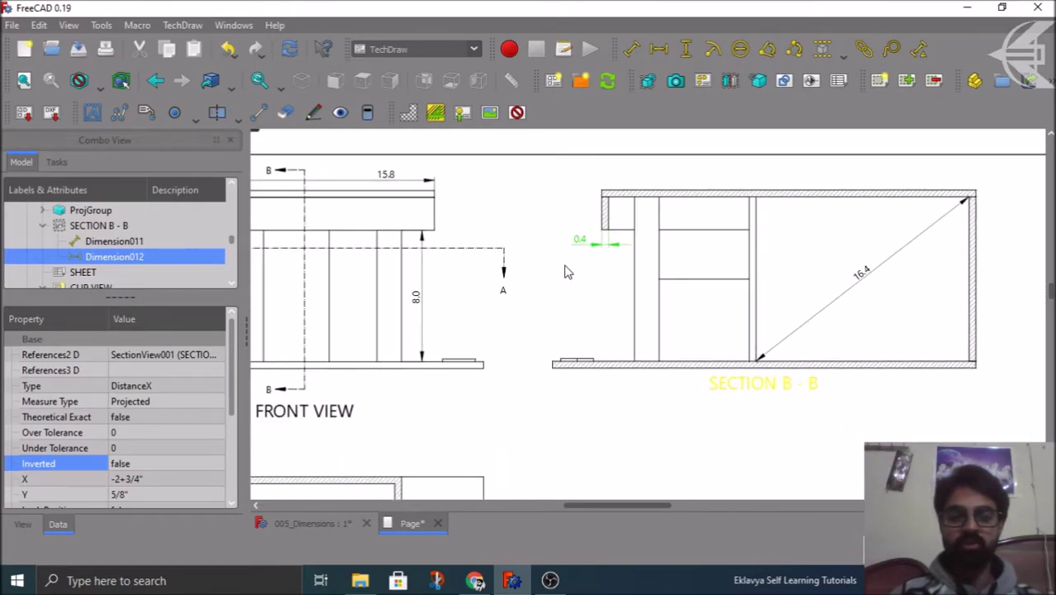
scroll(567, 272, down, 1)
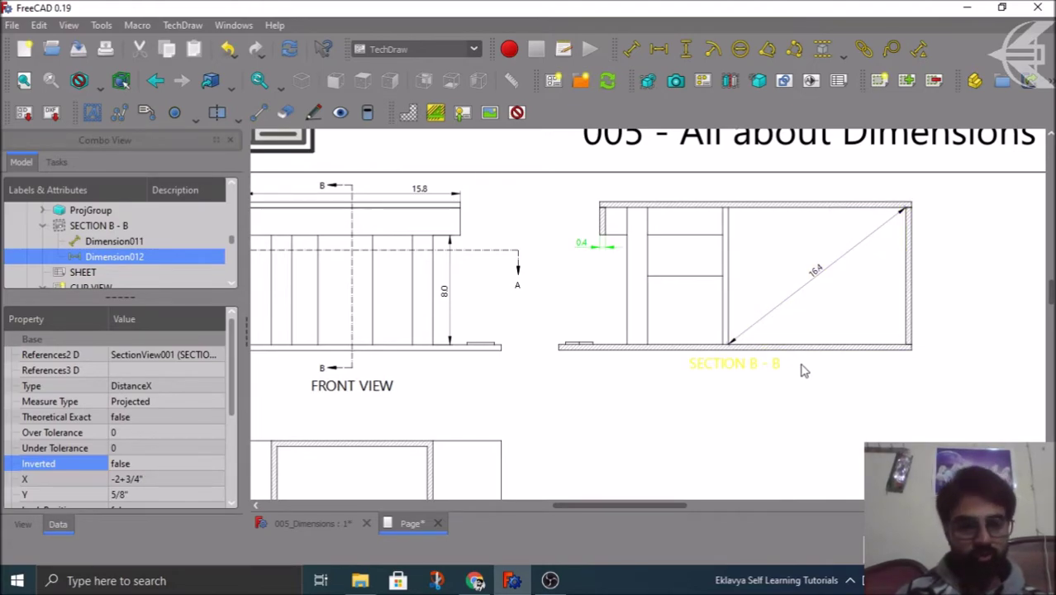
scroll(808, 279, up, 1)
scroll(942, 240, up, 2)
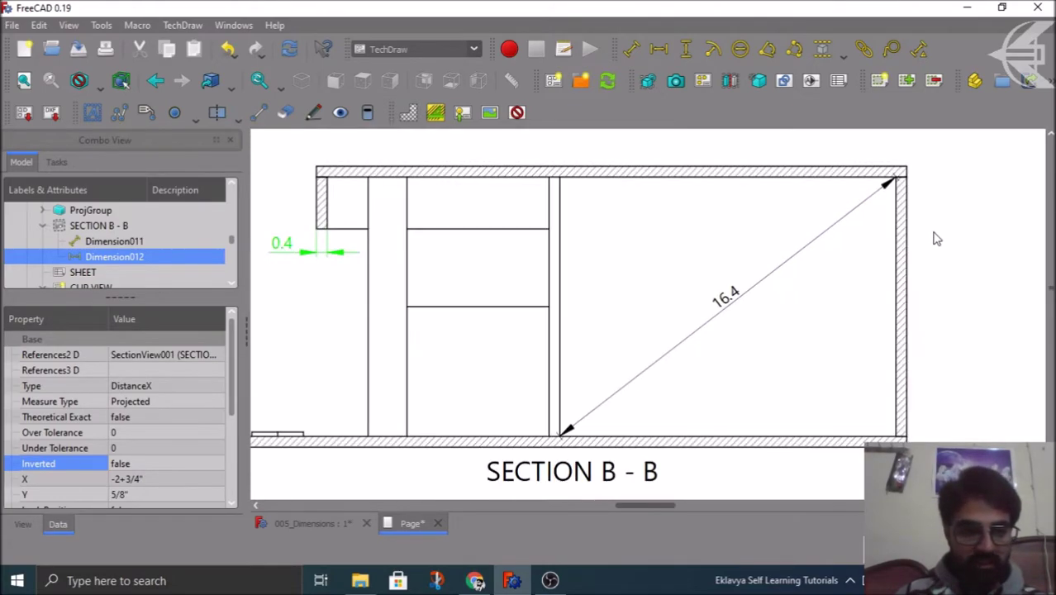
- Add a vertical 10.0 dimension on Section B-B's right wall outside it, and tidy the 16.4 label
click(900, 236)
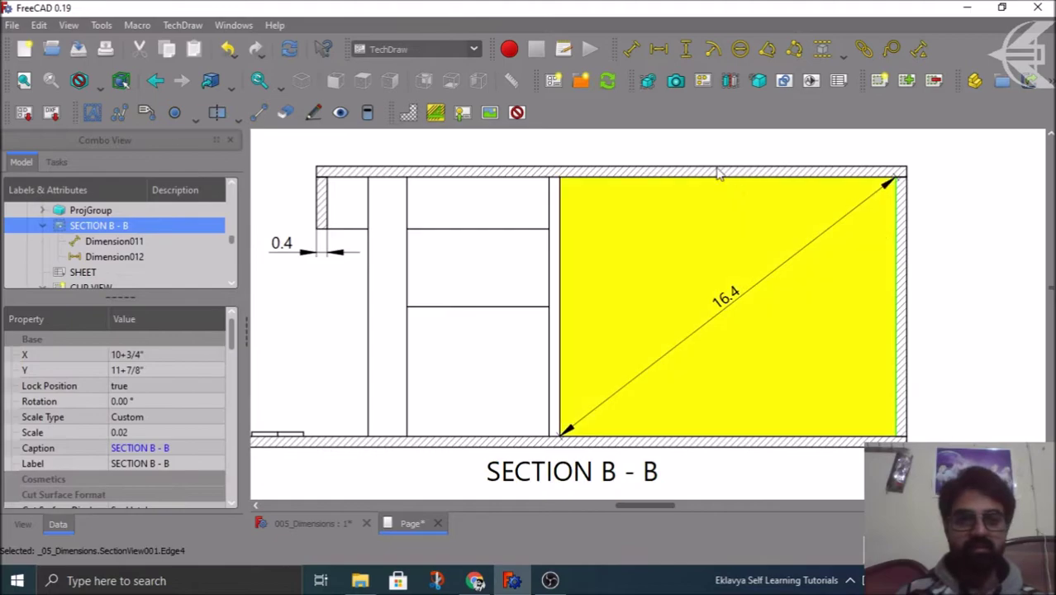
click(685, 50)
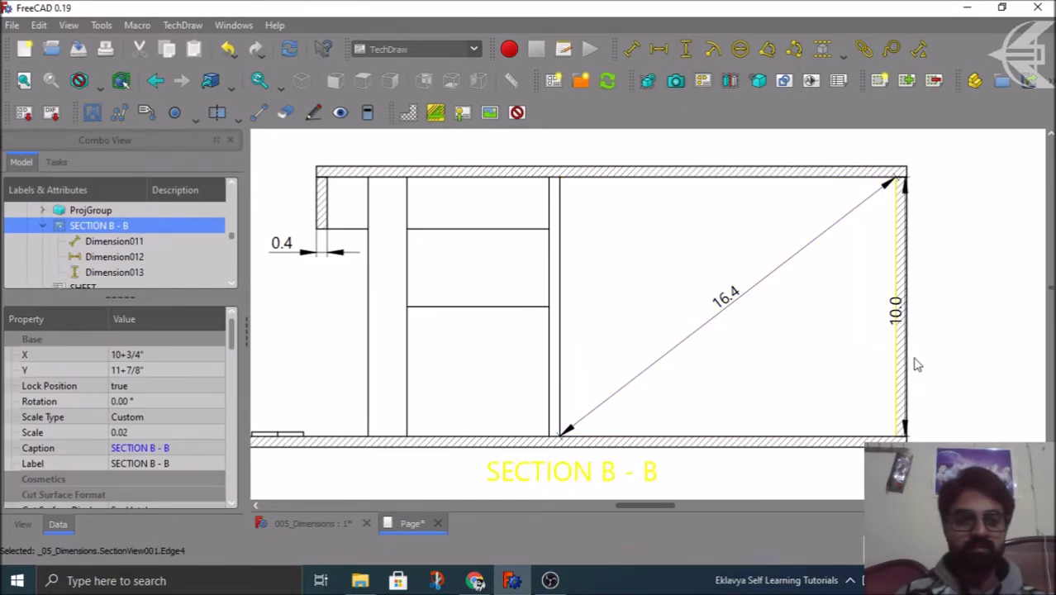
drag(899, 318, 962, 376)
mouse_move(738, 301)
mouse_down()
mouse_move(952, 330)
mouse_move(788, 307)
mouse_move(701, 330)
mouse_move(735, 305)
mouse_up()
drag(963, 361, 939, 311)
scroll(724, 276, down, 5)
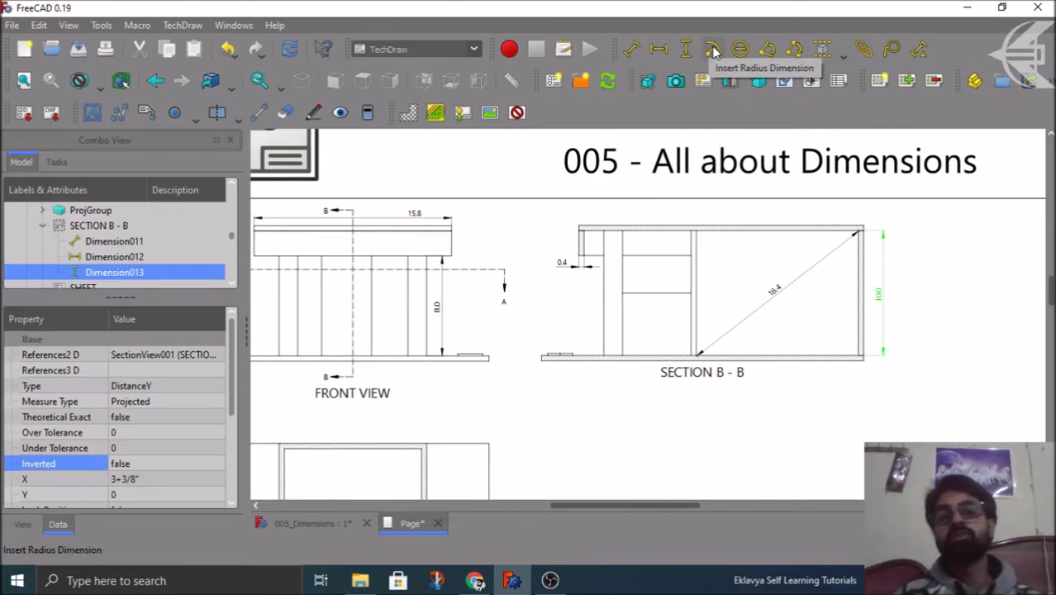
scroll(829, 165, down, 6)
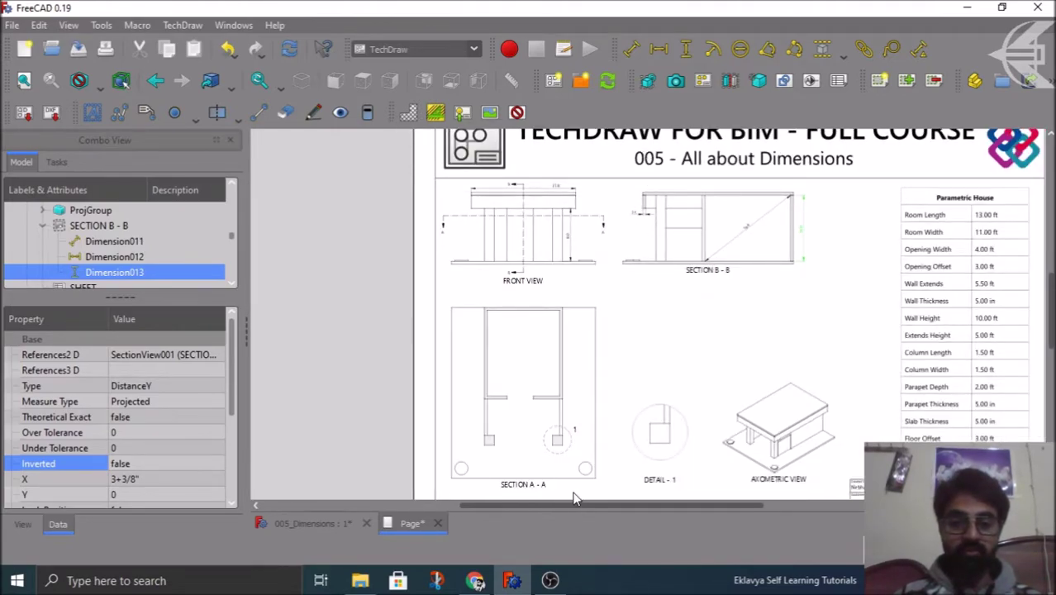
scroll(576, 496, up, 5)
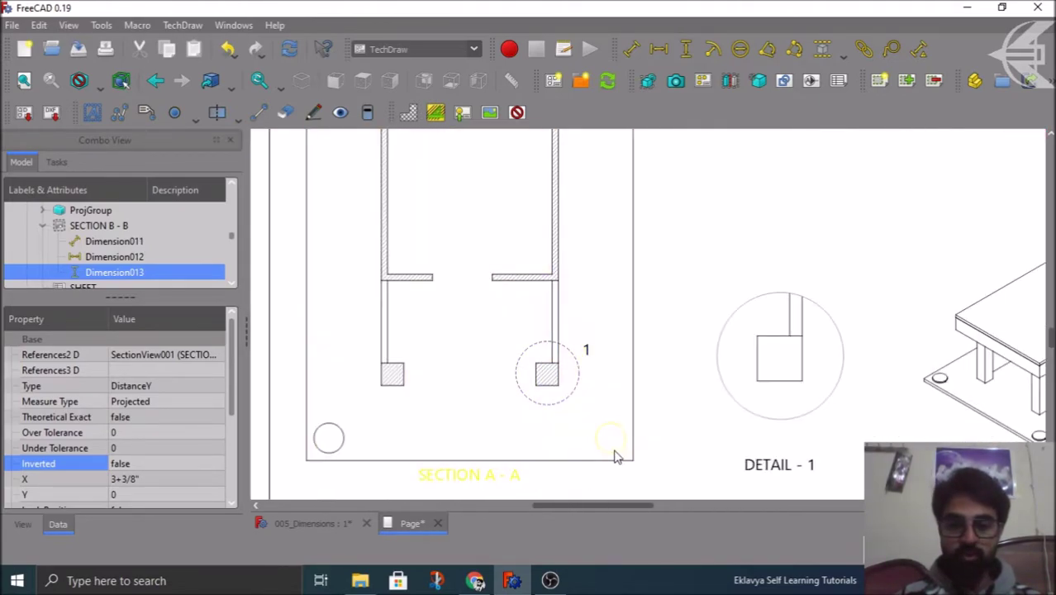
click(320, 524)
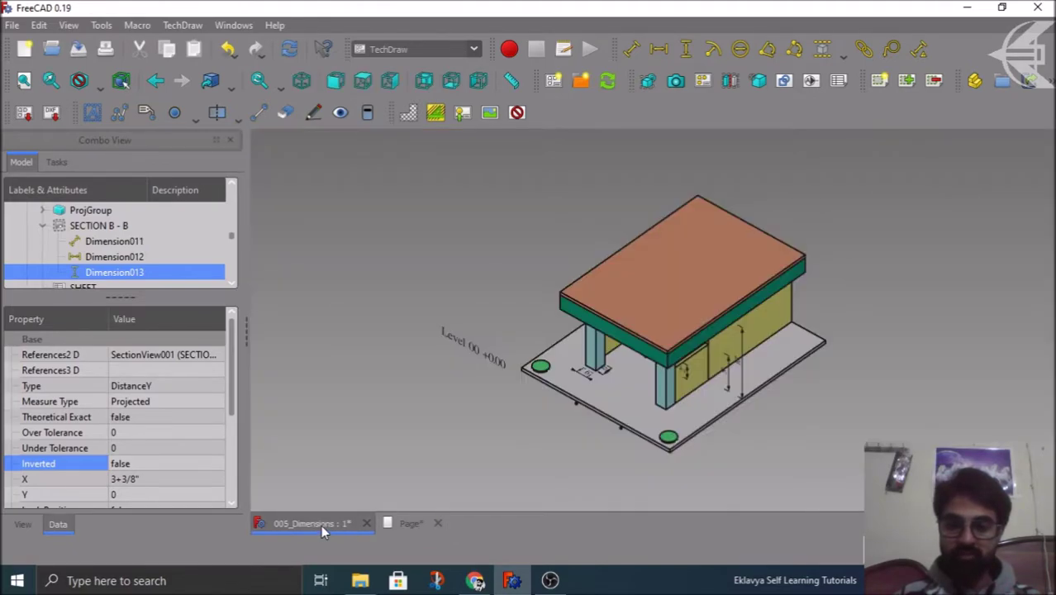
scroll(535, 413, up, 10)
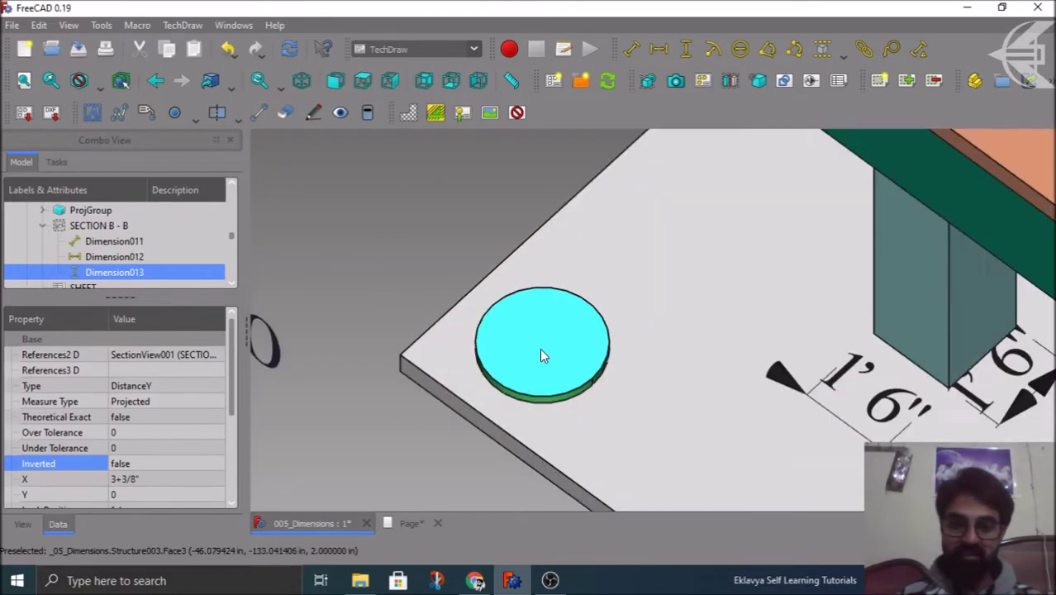
scroll(475, 423, down, 10)
middle_drag(490, 457, 513, 449)
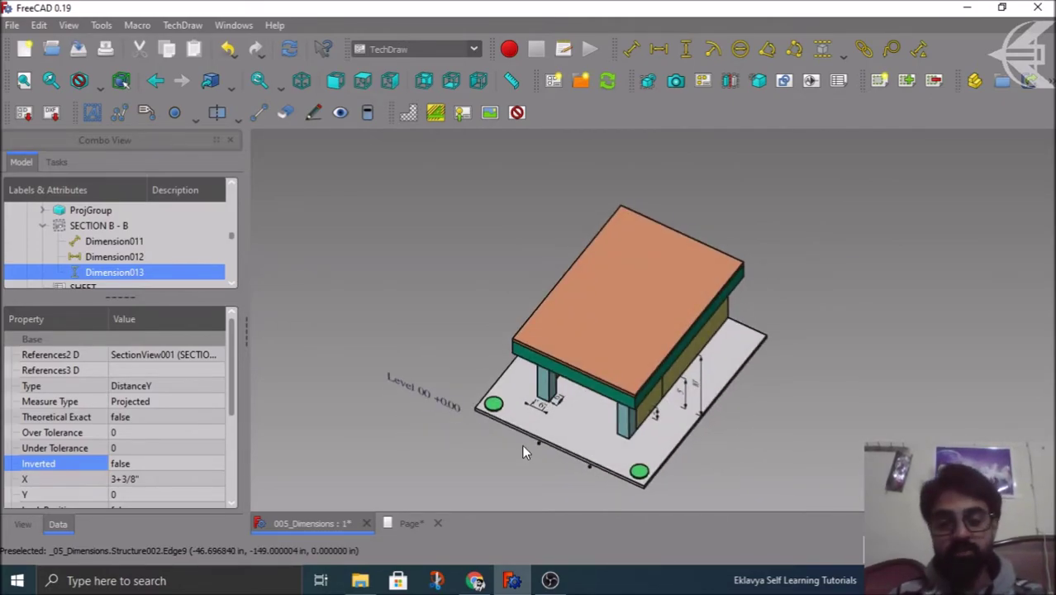
middle_drag(500, 438, 457, 407)
click(409, 523)
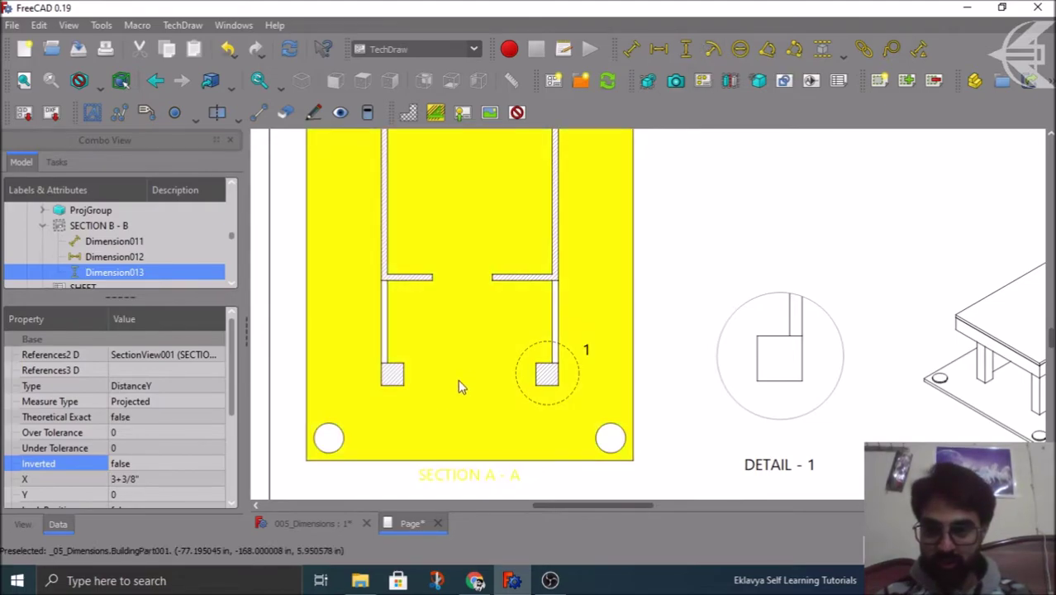
- Put the RRR1' radius dimension beside Section A-A's lower-left circle, then select the lower-right circle
click(345, 442)
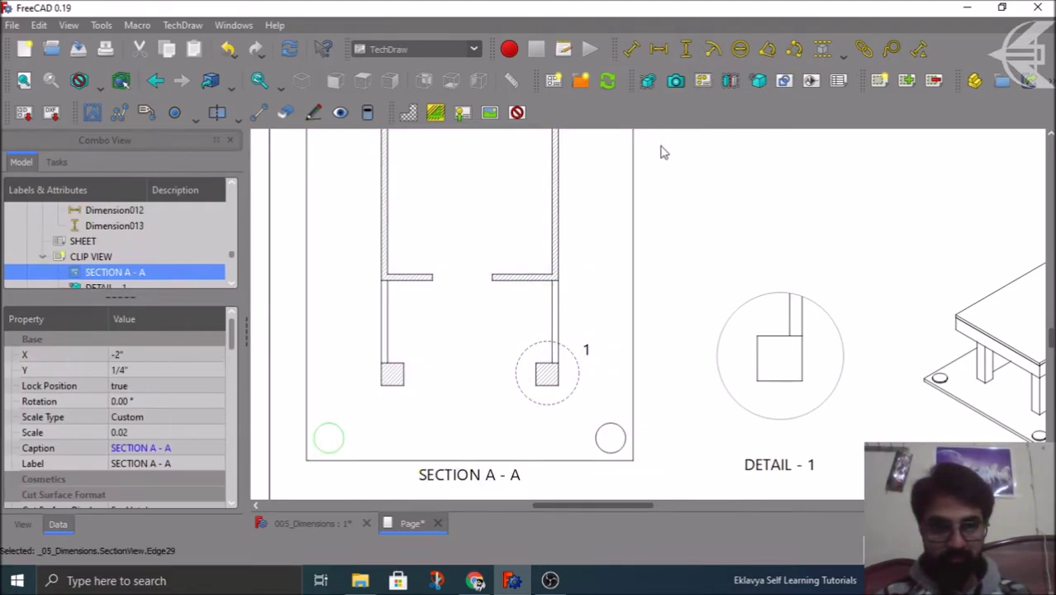
click(715, 51)
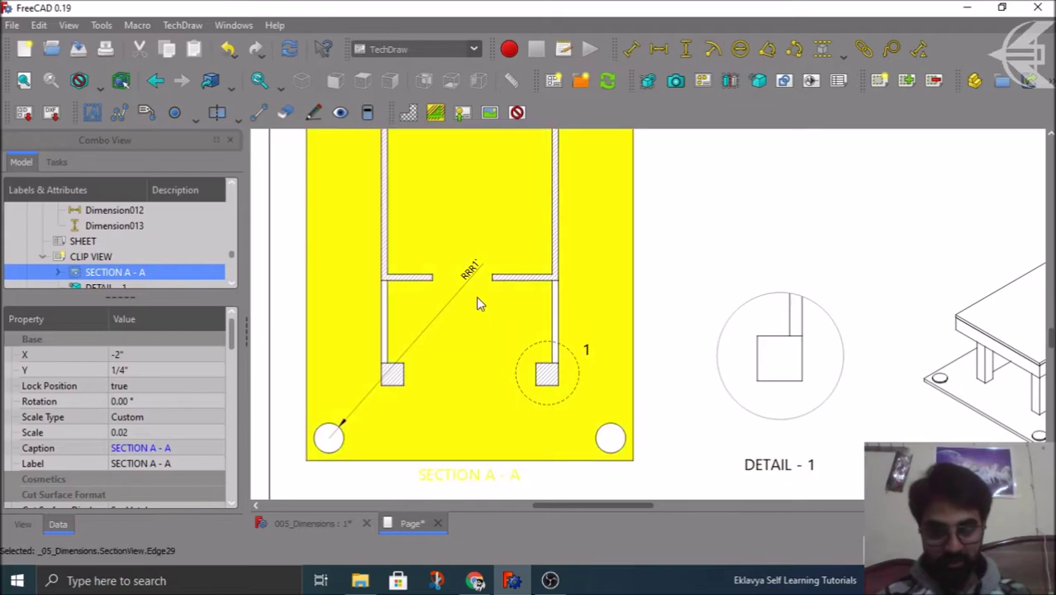
drag(476, 277, 370, 442)
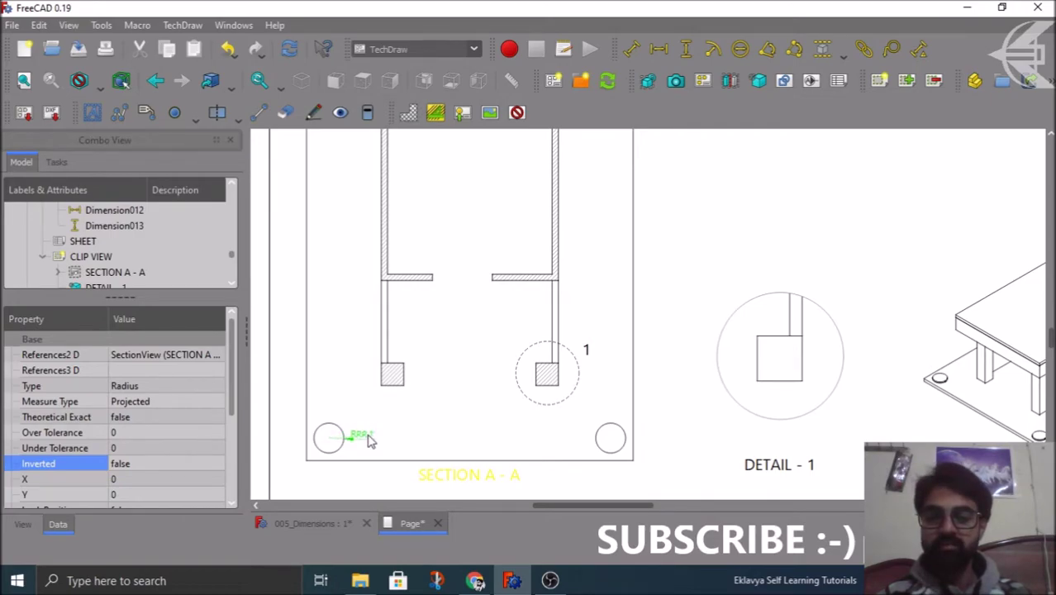
drag(369, 441, 369, 438)
scroll(453, 368, down, 1)
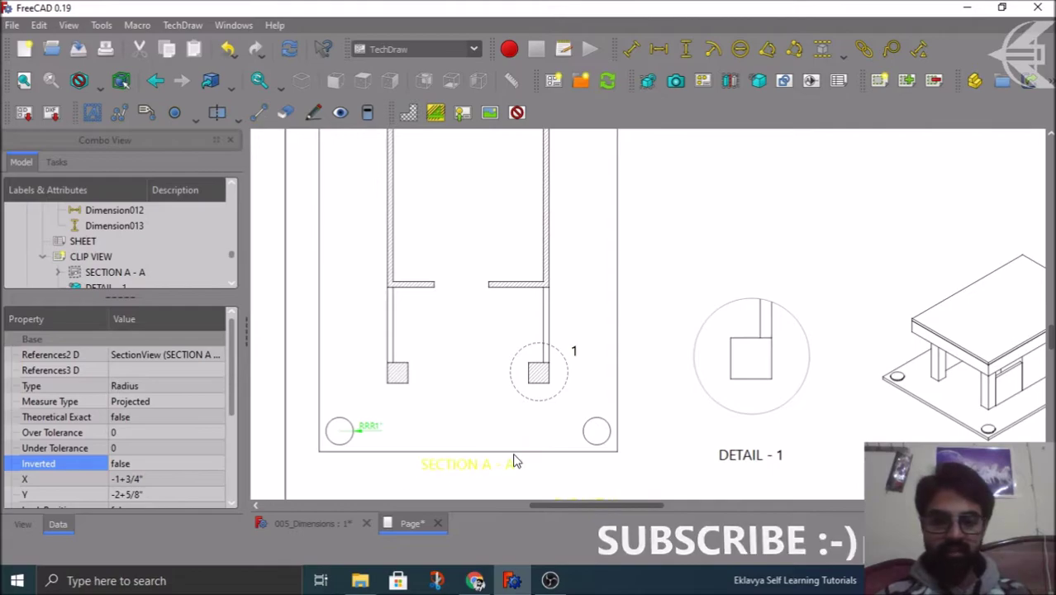
click(592, 442)
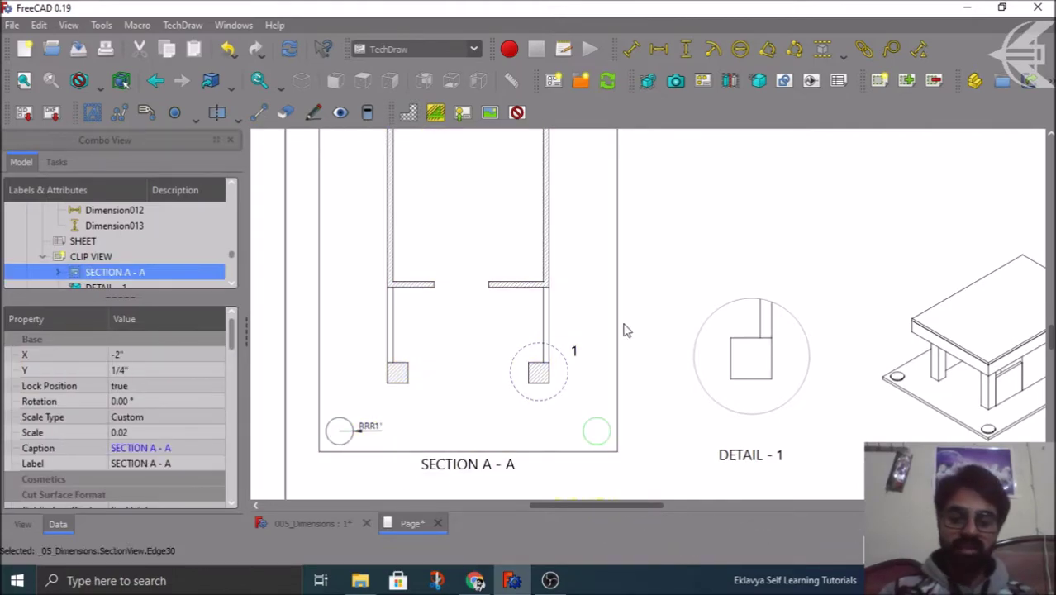
- Add the ØØØ2' diameter dimension to the lower-right circle with its label beside it
click(740, 52)
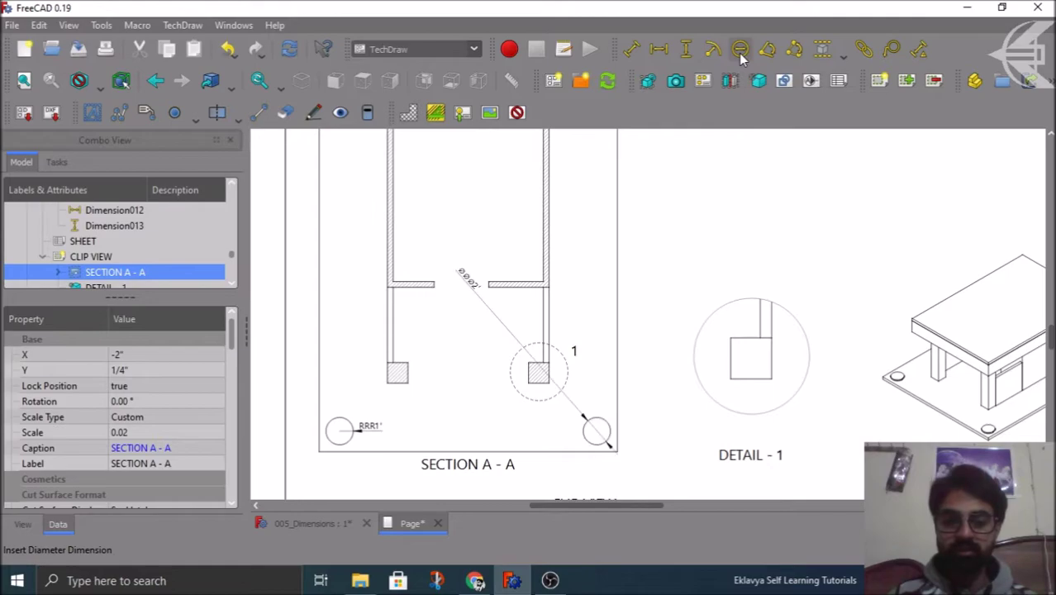
drag(464, 285, 547, 436)
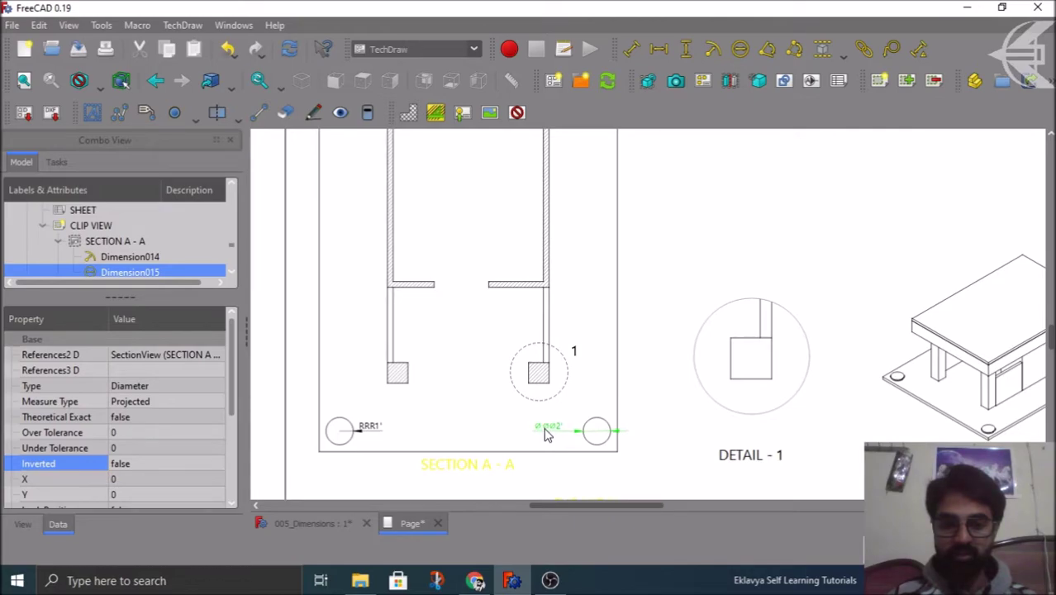
scroll(371, 434, up, 3)
- Nudge the RRR1' radius label so it sits right beside its circle
click(374, 426)
drag(392, 420, 398, 417)
scroll(398, 417, down, 2)
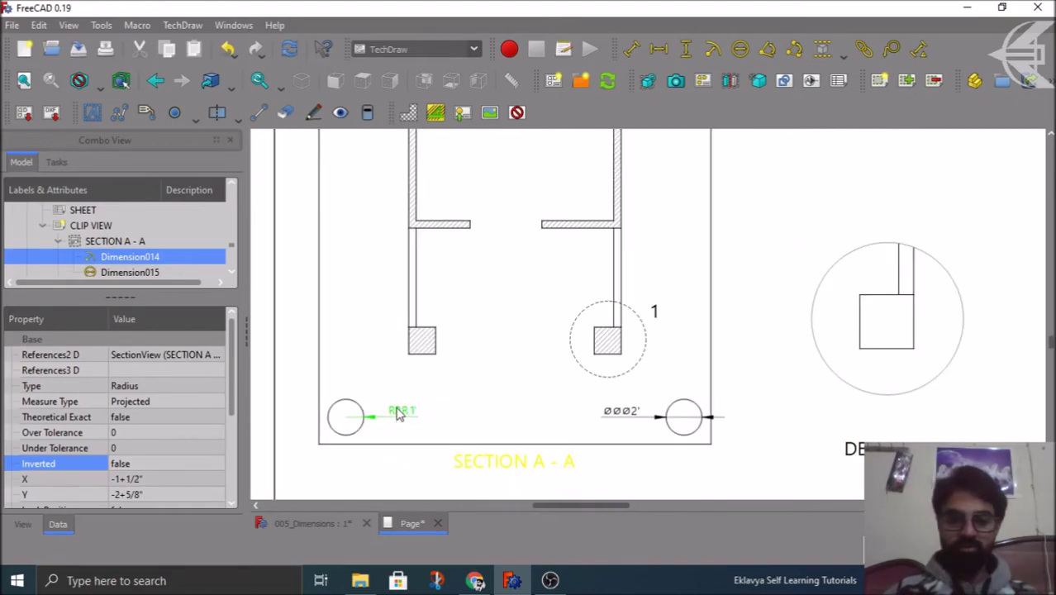
scroll(422, 444, down, 1)
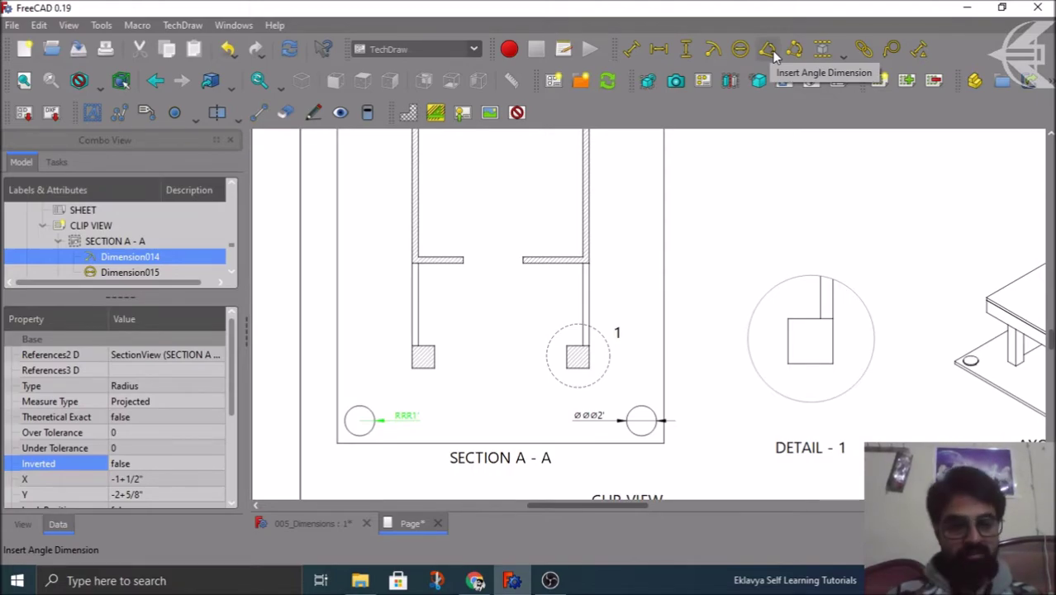
- Zoom into Section A-A and select the lower-left column's left and bottom edges together
scroll(541, 417, down, 5)
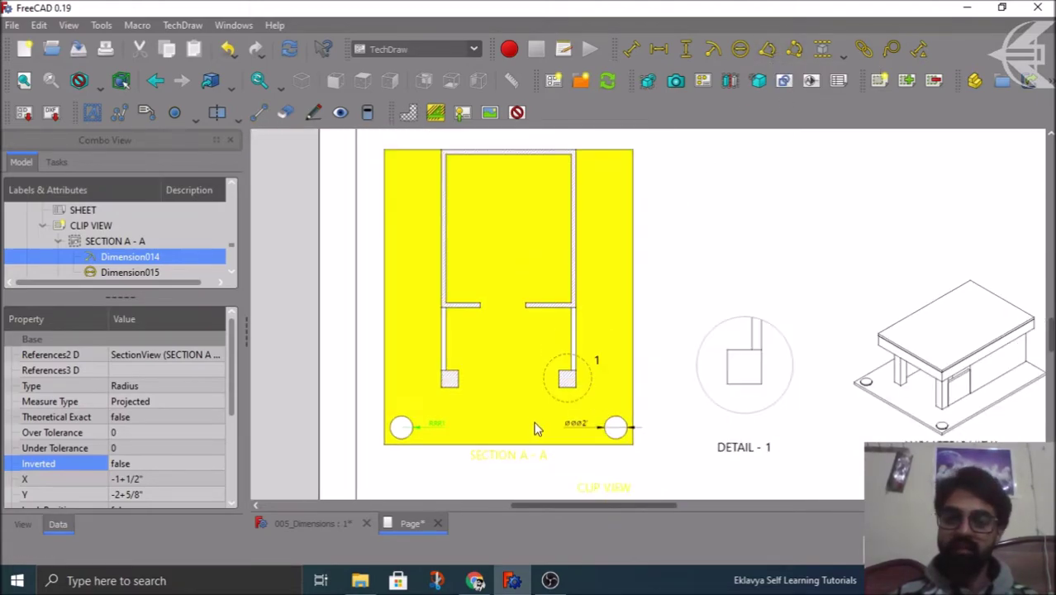
scroll(535, 427, down, 2)
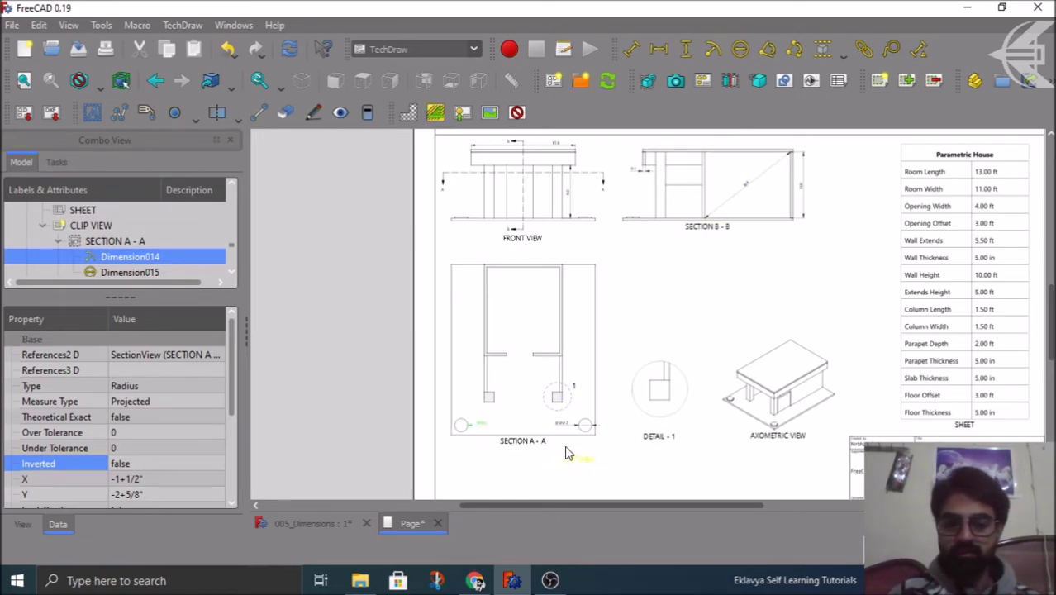
scroll(683, 417, up, 1)
scroll(683, 417, up, 1)
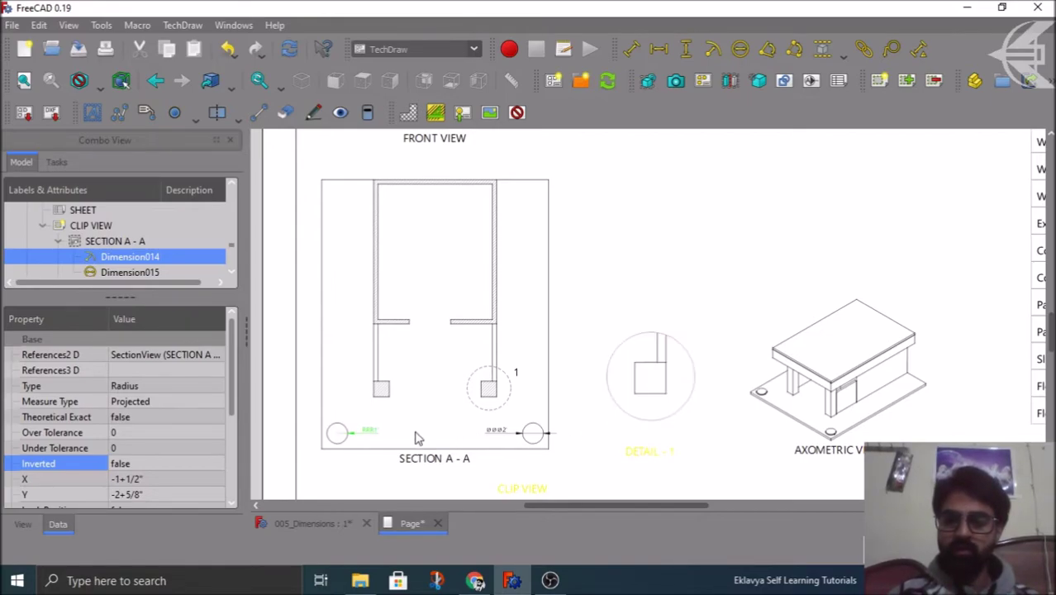
scroll(376, 396, up, 5)
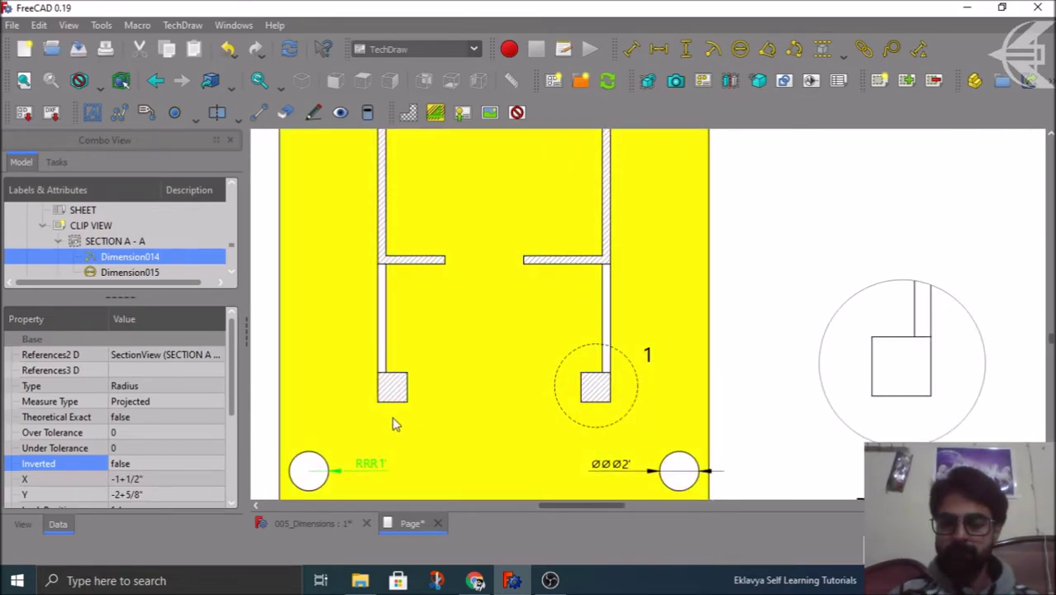
scroll(398, 438, up, 1)
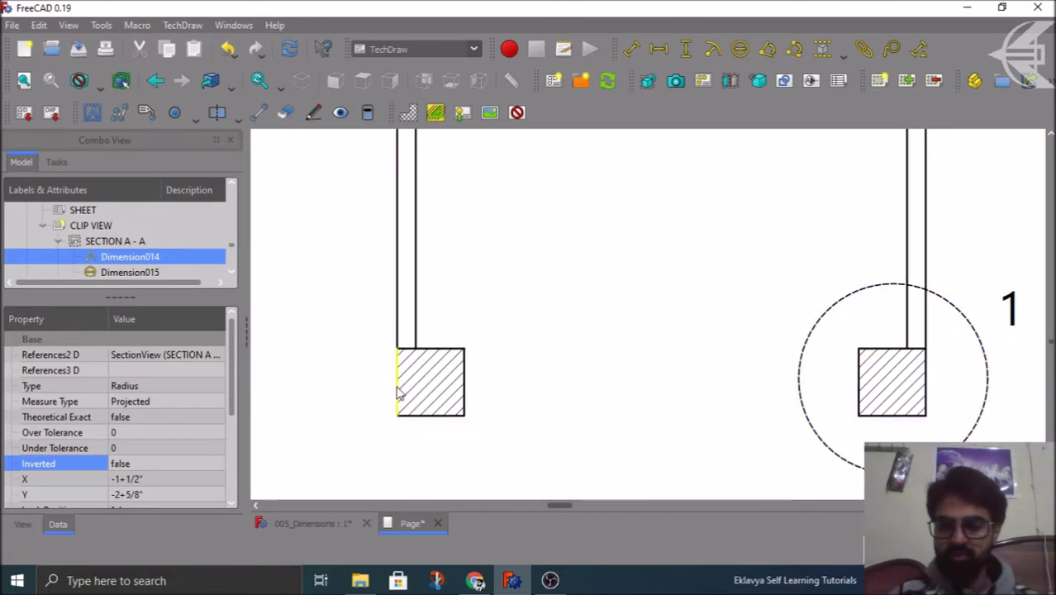
click(399, 395)
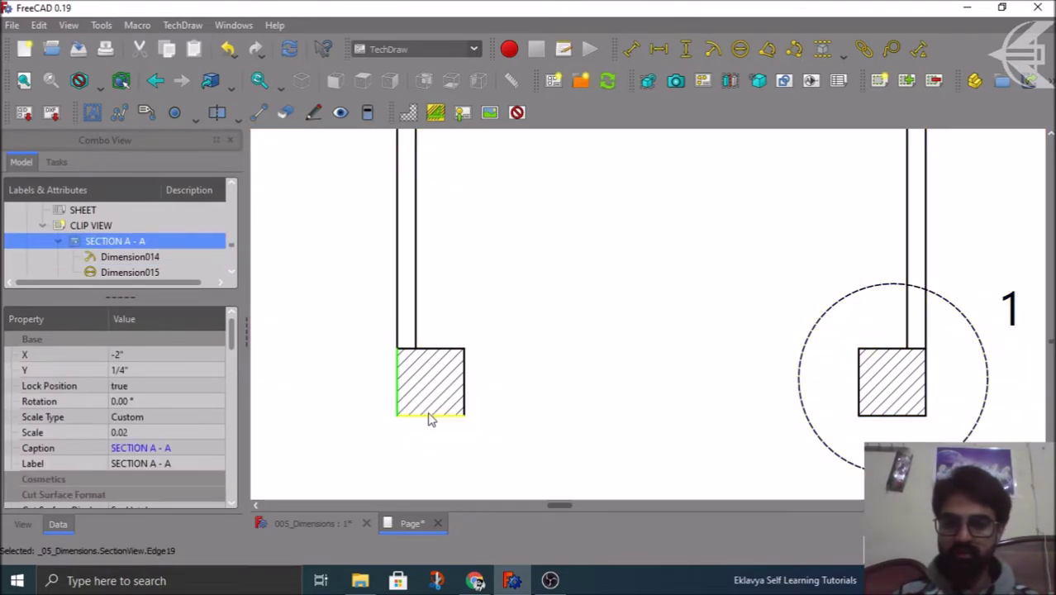
ctrl+click(430, 415)
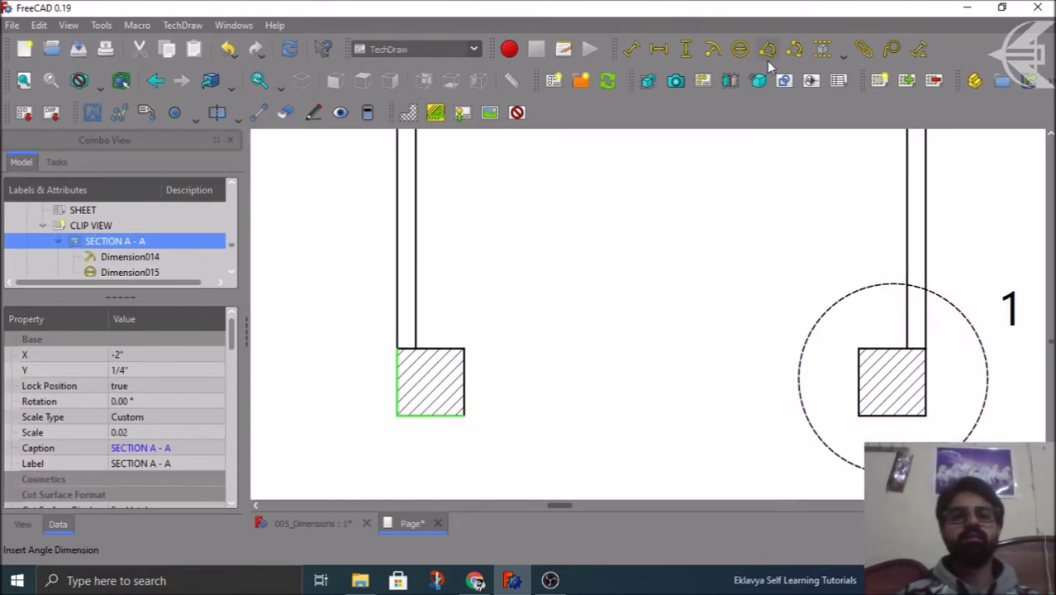
- Add a 90.0° angle dimension between the column's two edges and drag its label to reshape the arc
click(767, 49)
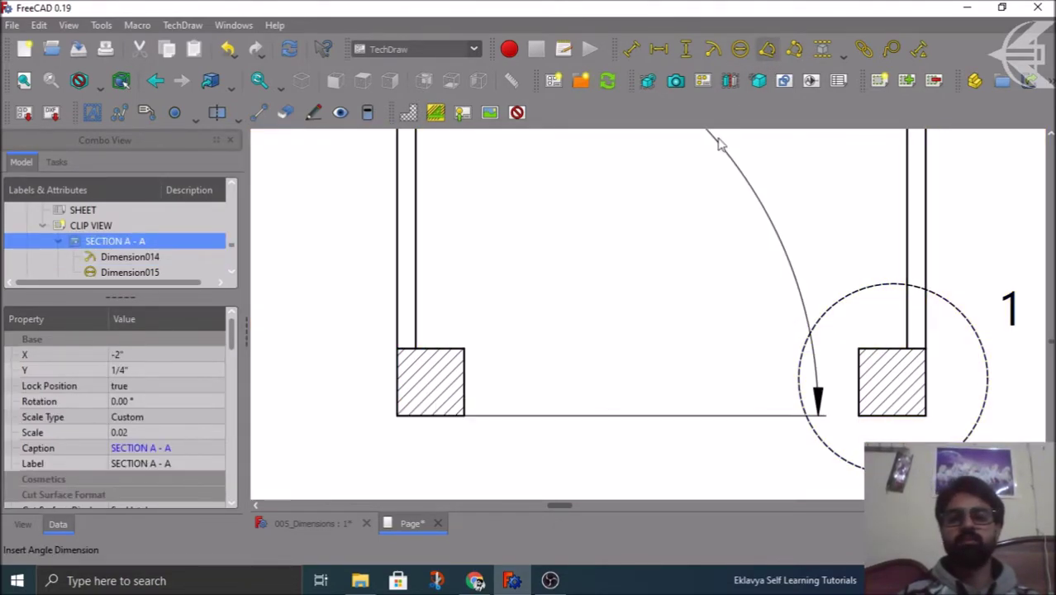
scroll(714, 365, up, 3)
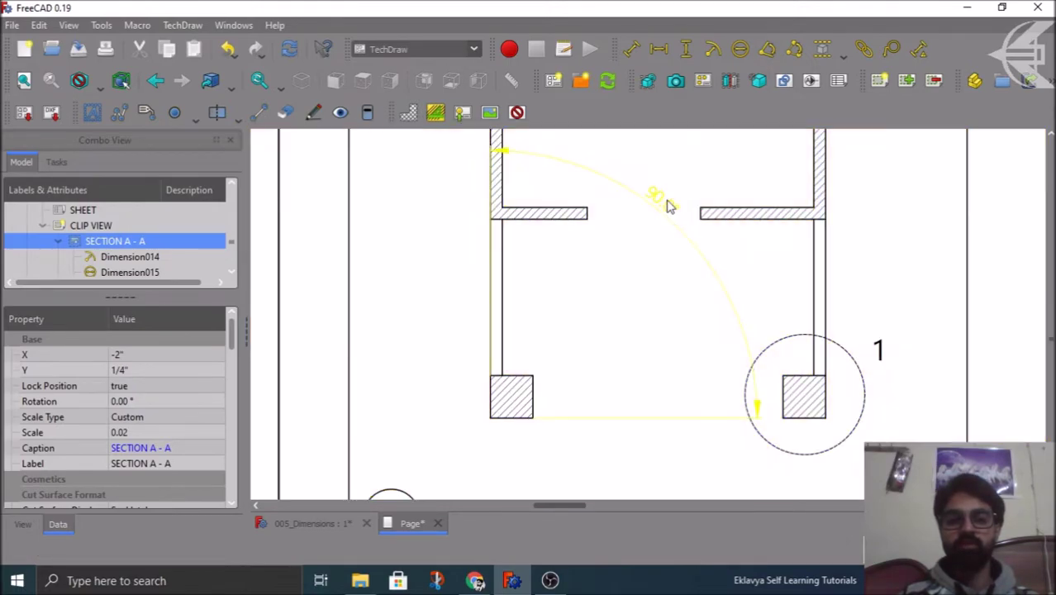
mouse_move(667, 203)
mouse_down()
mouse_move(653, 243)
mouse_move(518, 410)
mouse_move(581, 413)
mouse_move(583, 430)
mouse_move(604, 396)
mouse_move(597, 373)
mouse_move(432, 378)
mouse_move(459, 424)
mouse_move(500, 421)
mouse_move(525, 443)
mouse_move(464, 434)
mouse_move(514, 436)
mouse_move(576, 352)
mouse_move(582, 323)
mouse_up()
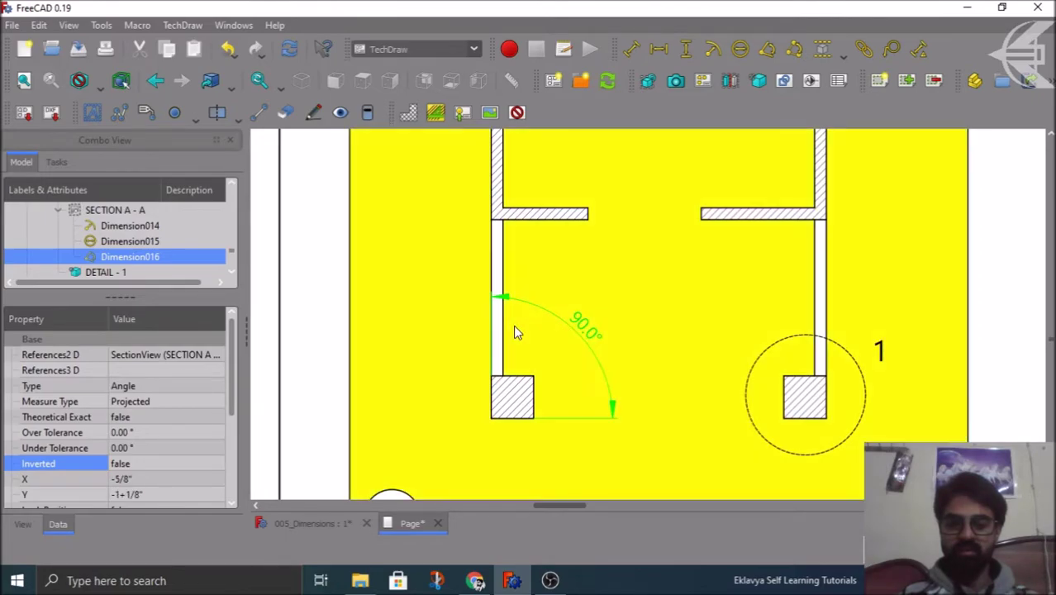
scroll(513, 331, down, 2)
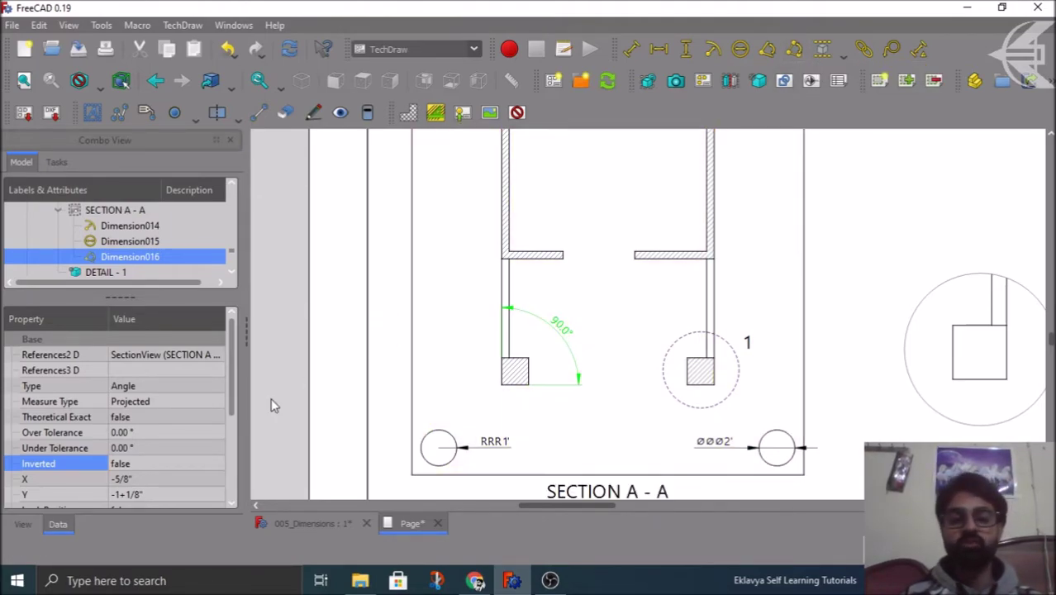
scroll(374, 395, down, 1)
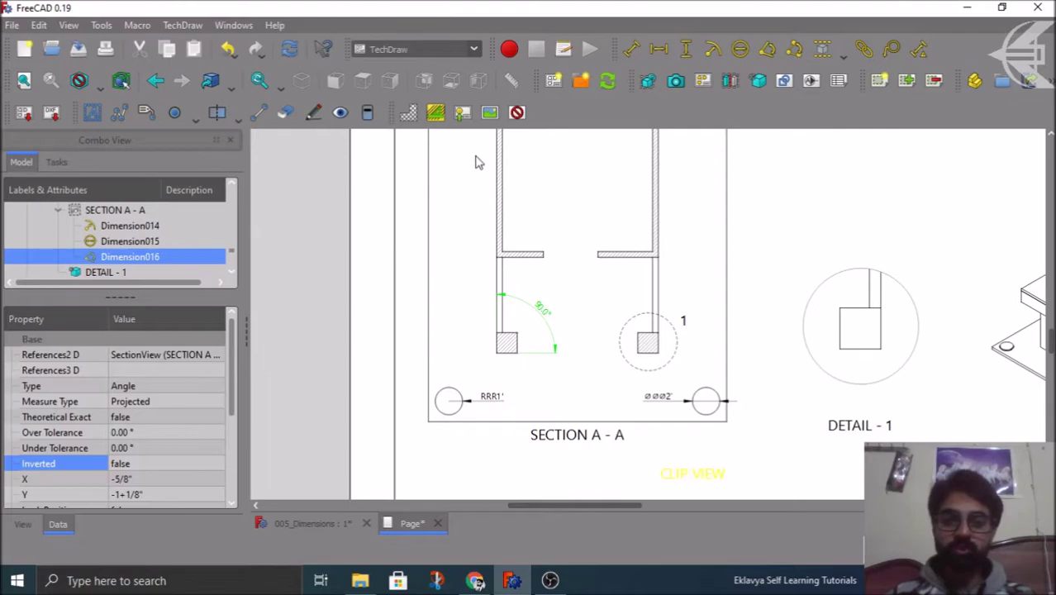
- Turn the view frames on around all drawing views
click(516, 112)
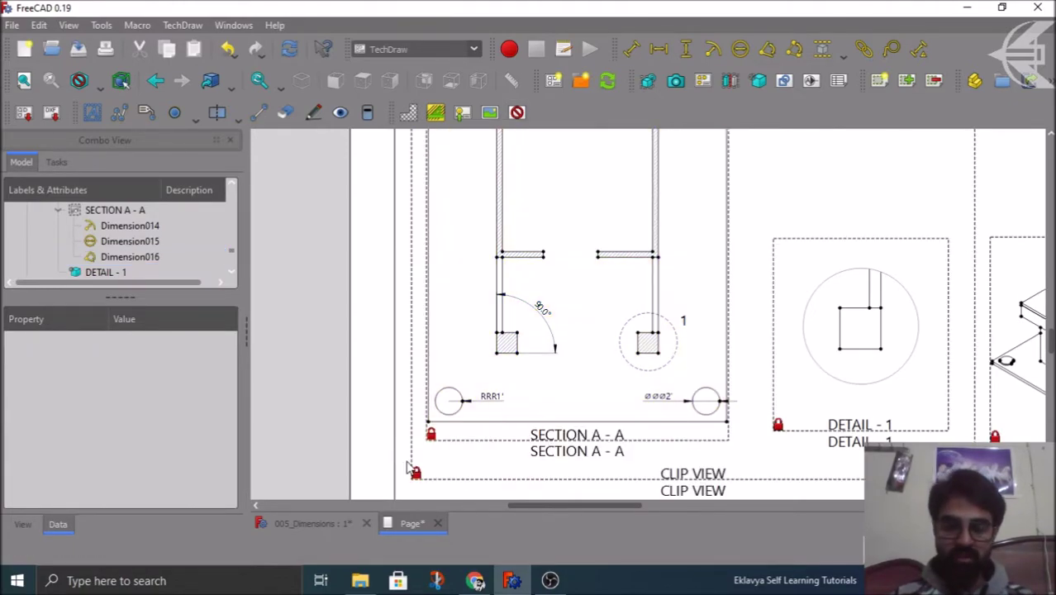
scroll(407, 460, down, 1)
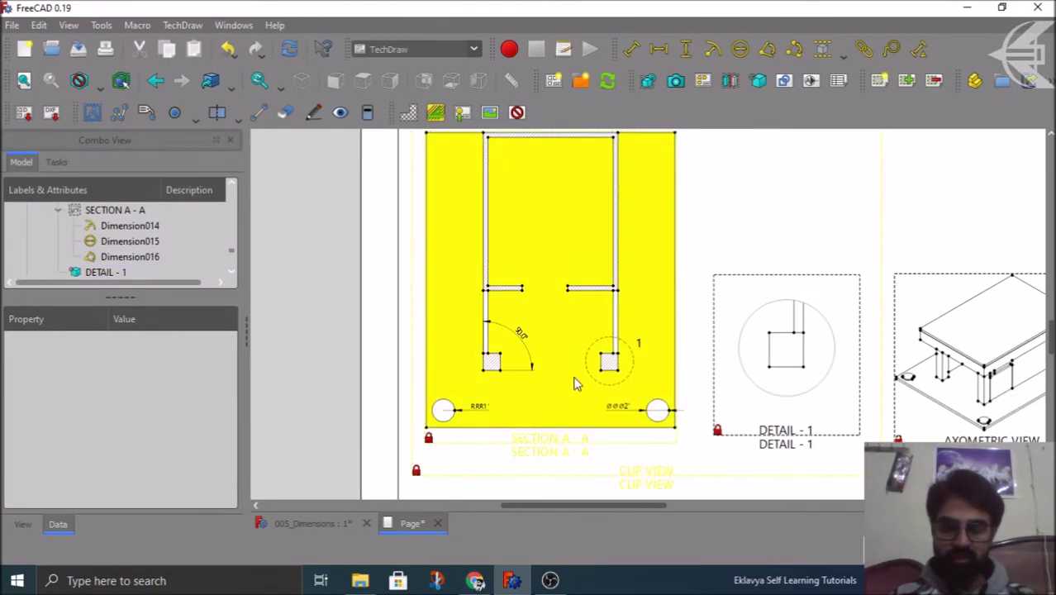
scroll(629, 195, up, 3)
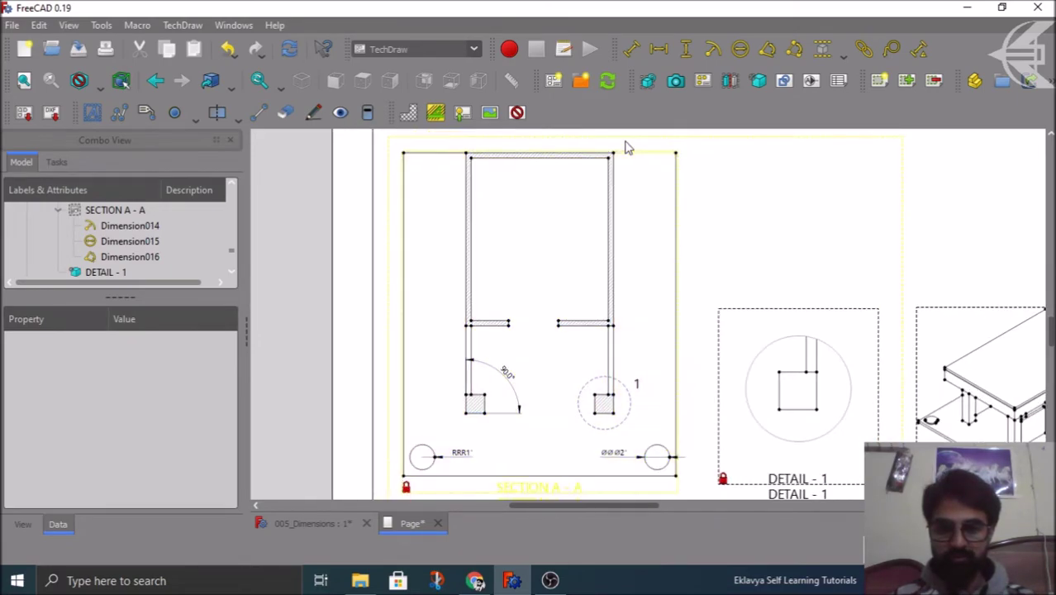
scroll(627, 146, up, 2)
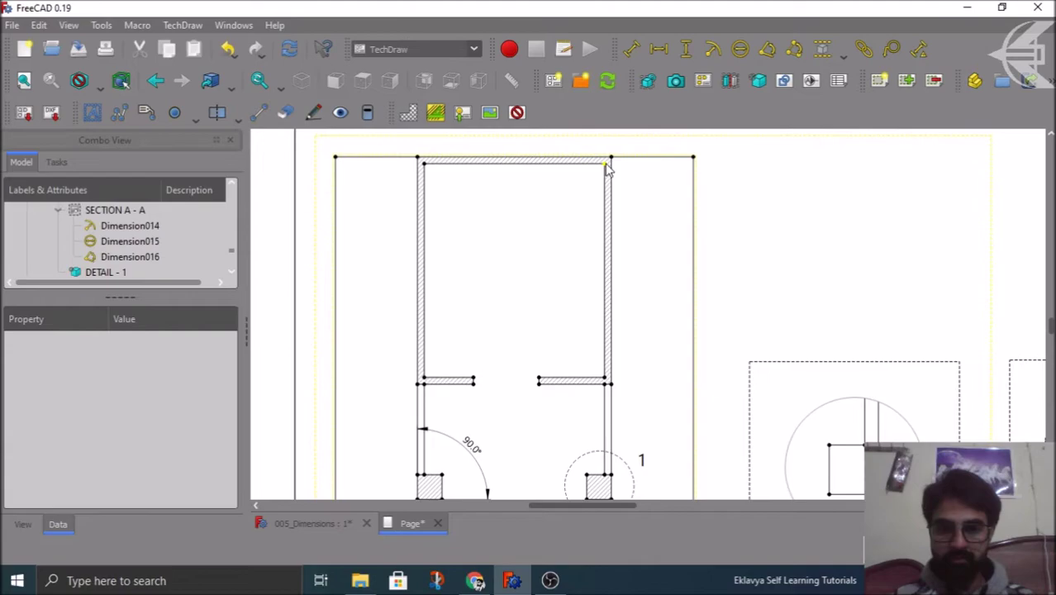
- Add the 90.0° three-point angle Dimension017 at the right partition corner, then hide view frames
click(607, 167)
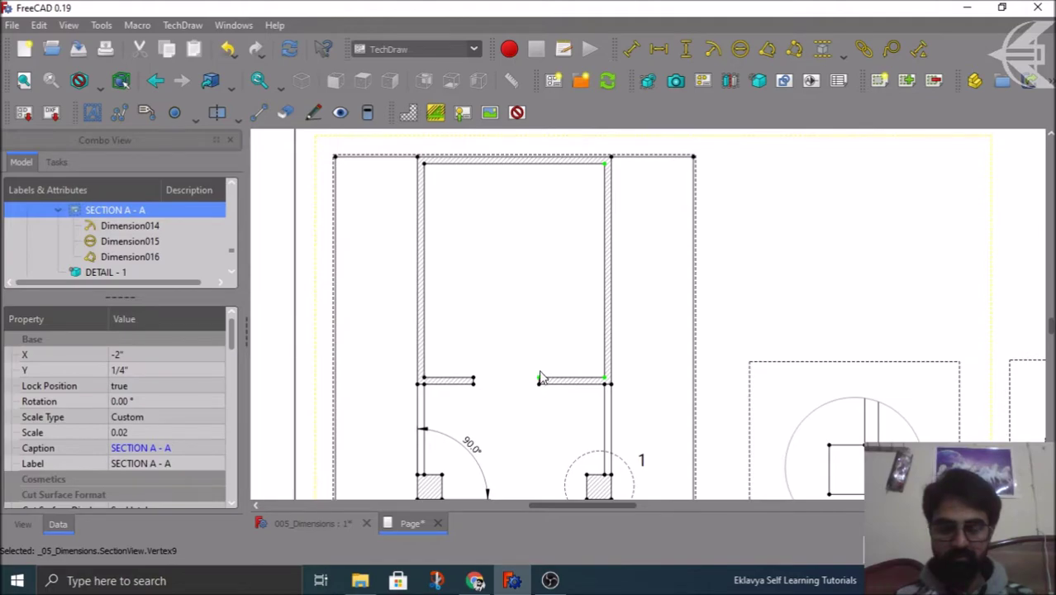
click(794, 48)
drag(519, 373, 575, 349)
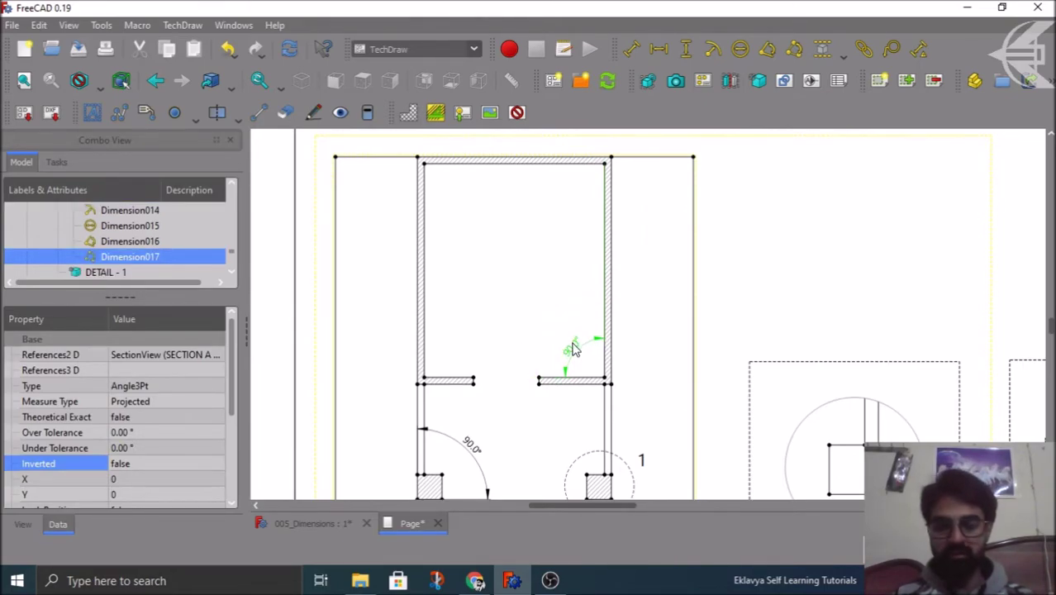
scroll(537, 309, down, 3)
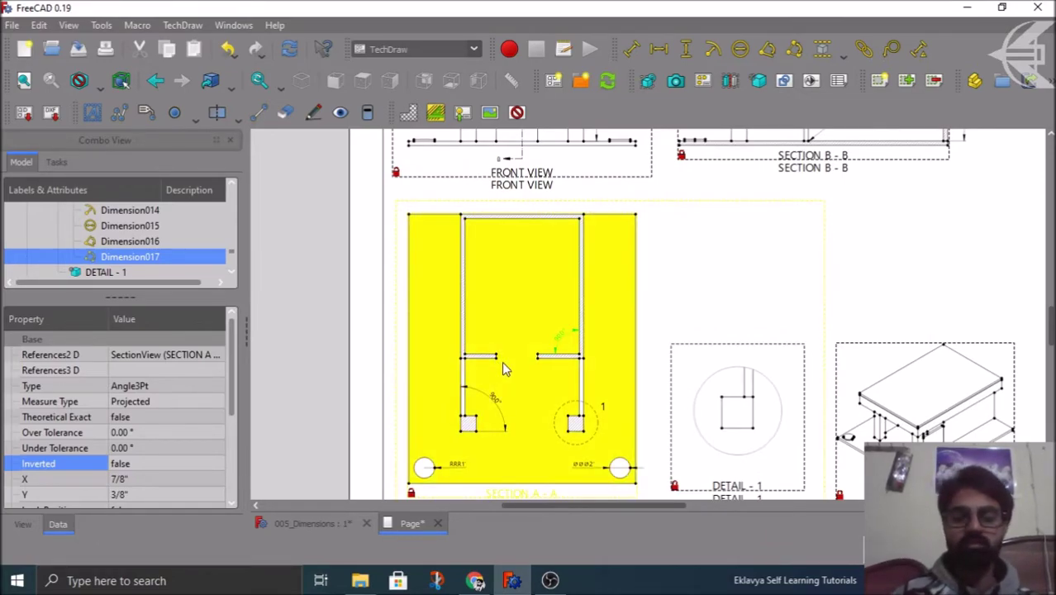
click(333, 353)
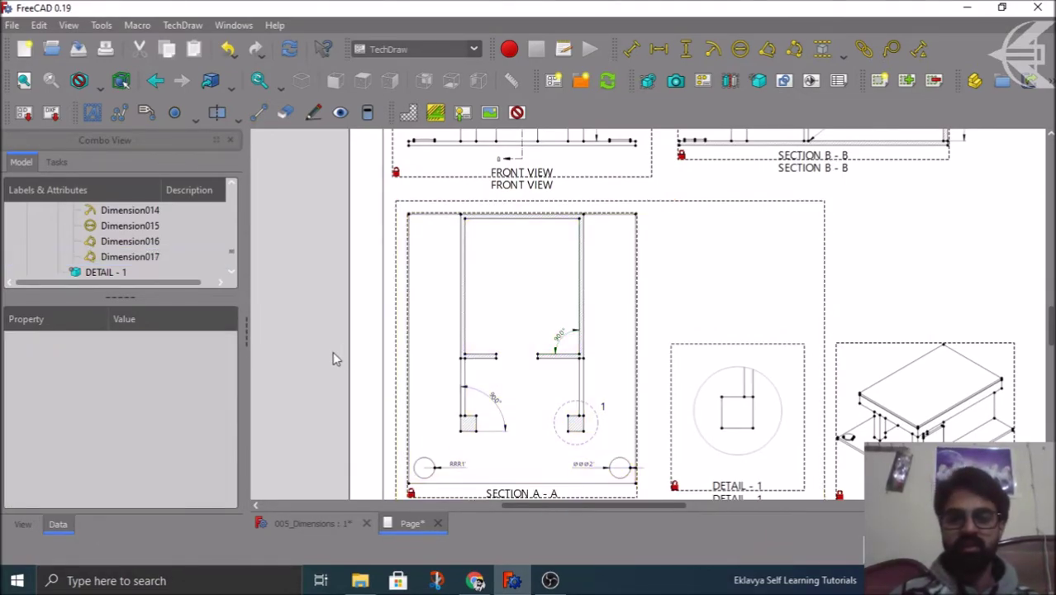
click(515, 116)
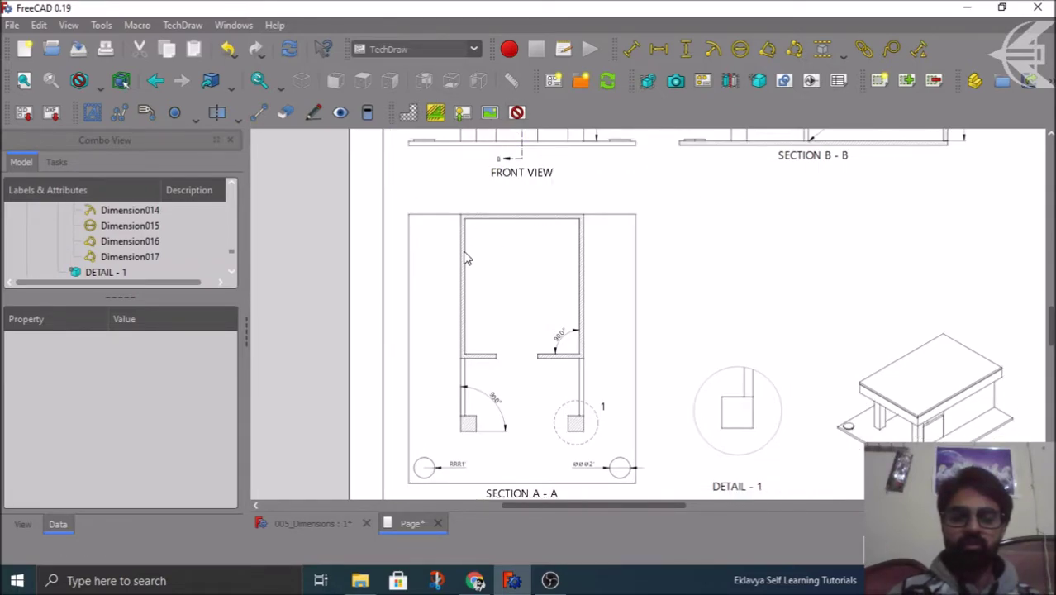
- Dismiss the extent-dimension list unused and switch view frames back on around the front view and Section B-B
click(842, 52)
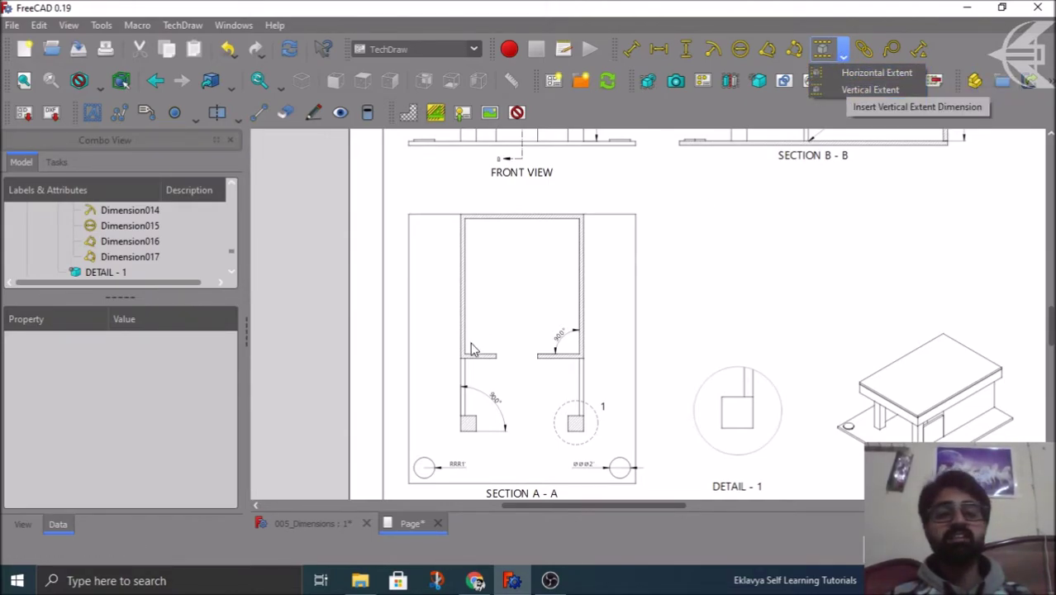
click(315, 295)
scroll(325, 402, down, 4)
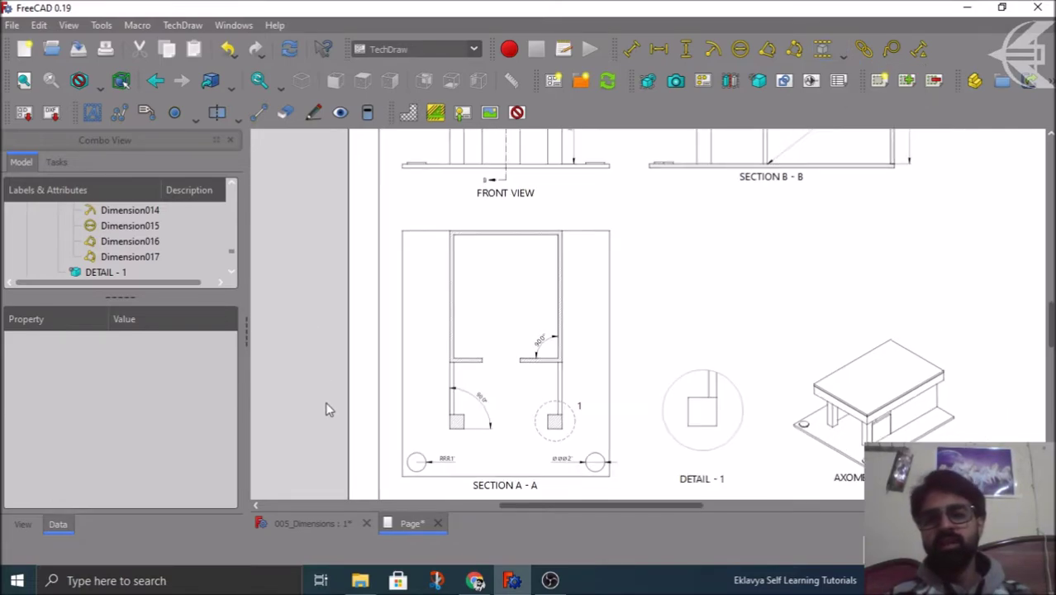
scroll(325, 404, down, 1)
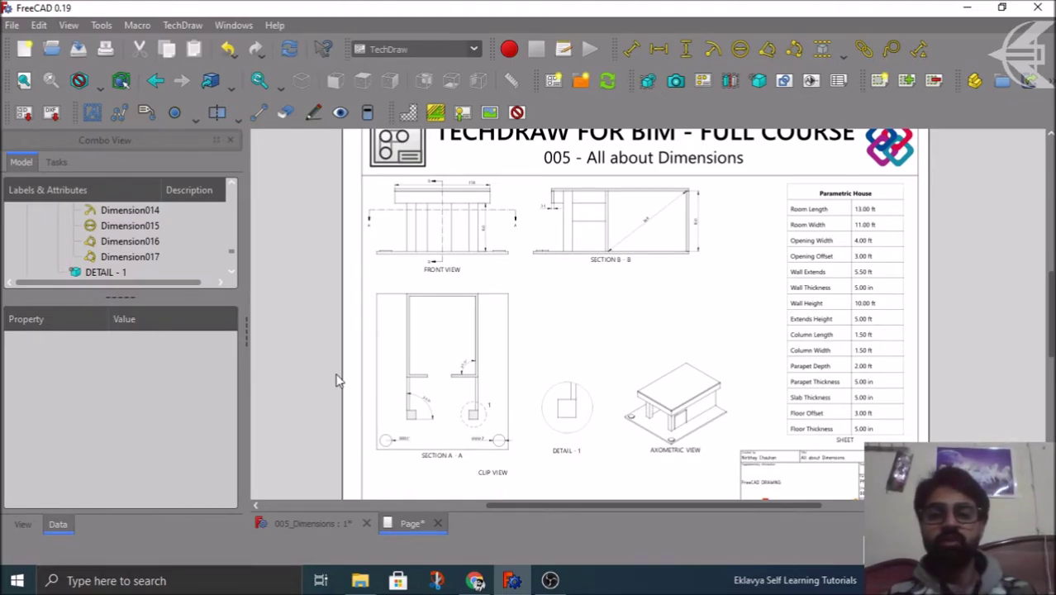
scroll(413, 238, up, 1)
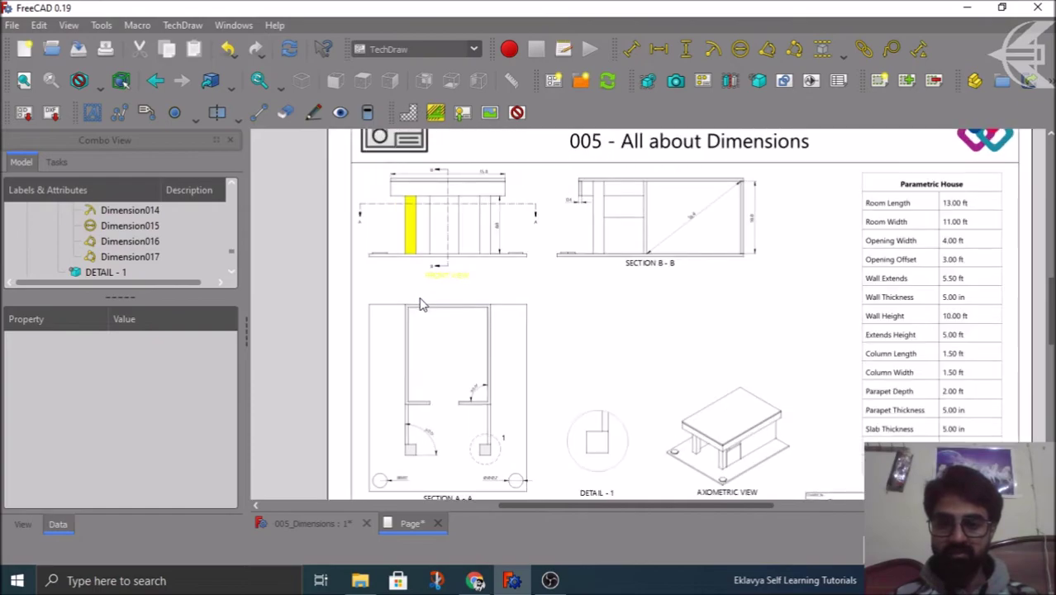
scroll(419, 303, up, 1)
scroll(430, 374, up, 1)
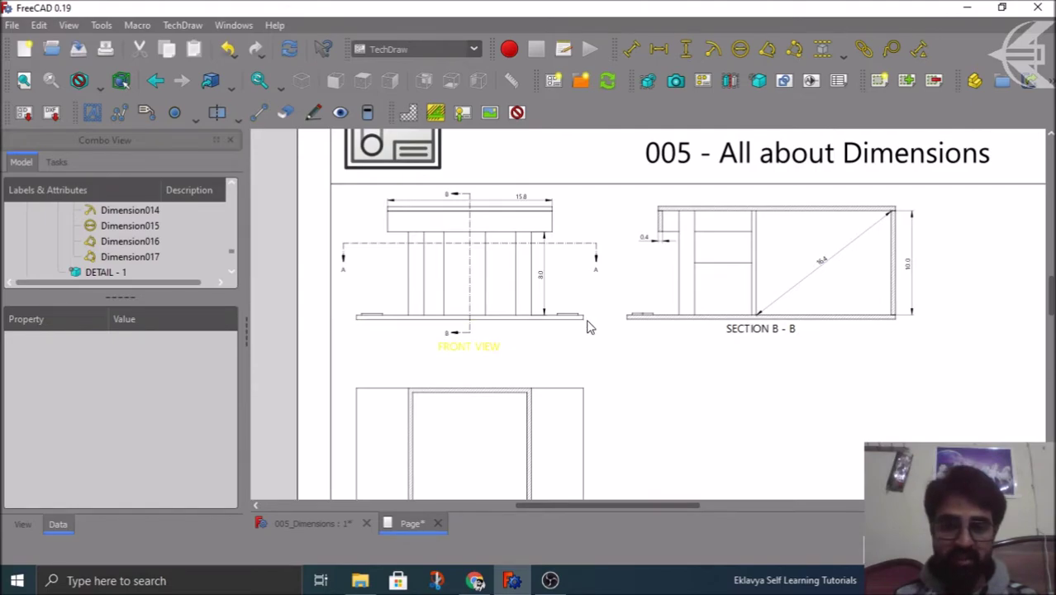
click(517, 113)
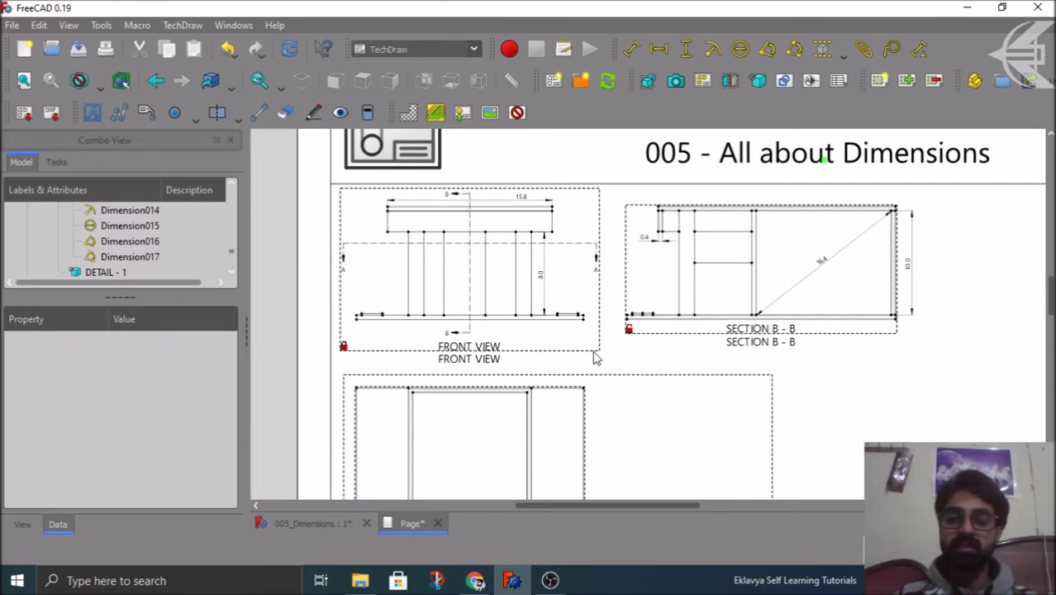
- Add a 21.8 horizontal extent dimension to the front view and place it just below the view
click(485, 353)
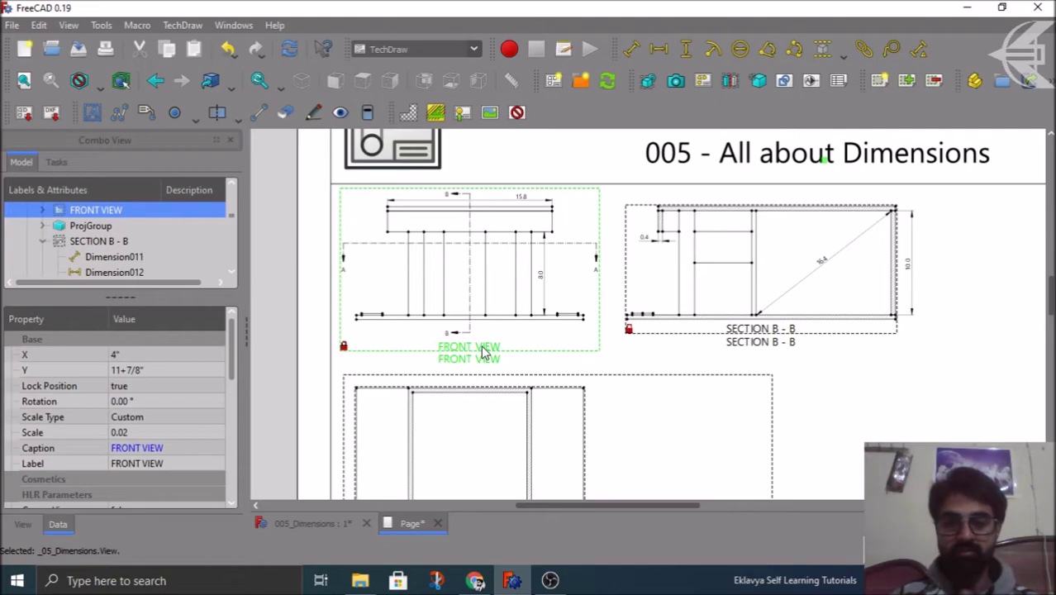
click(844, 55)
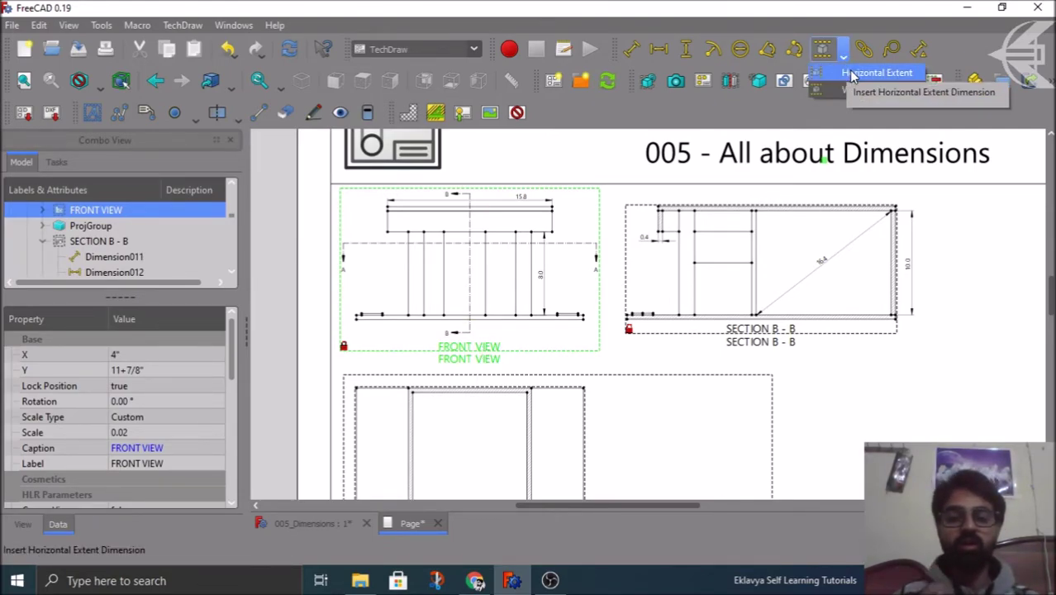
click(851, 74)
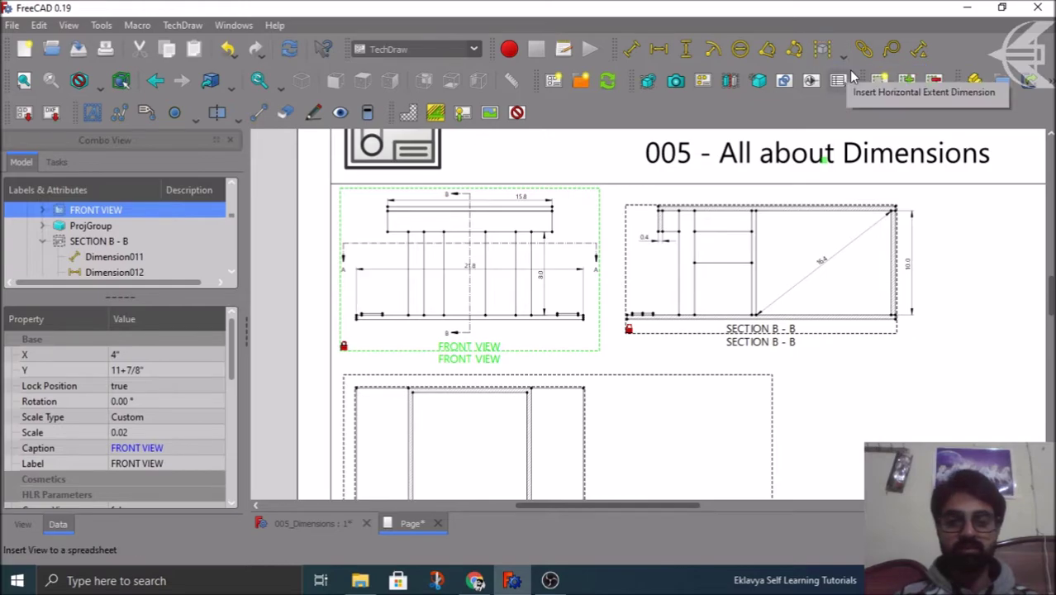
scroll(425, 313, up, 2)
scroll(330, 331, up, 2)
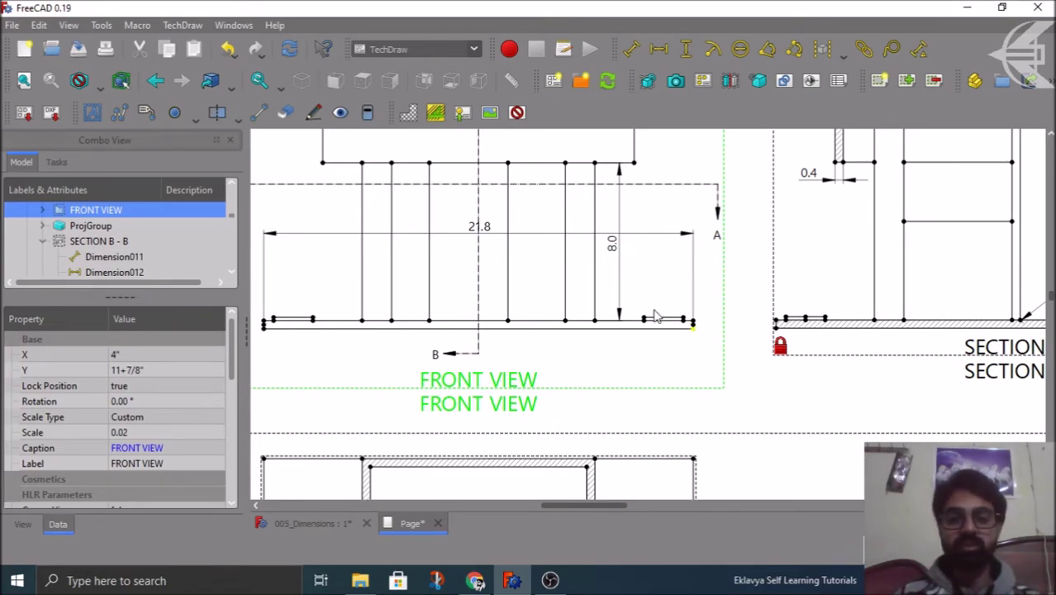
scroll(644, 315, down, 1)
drag(517, 241, 594, 353)
scroll(550, 341, down, 3)
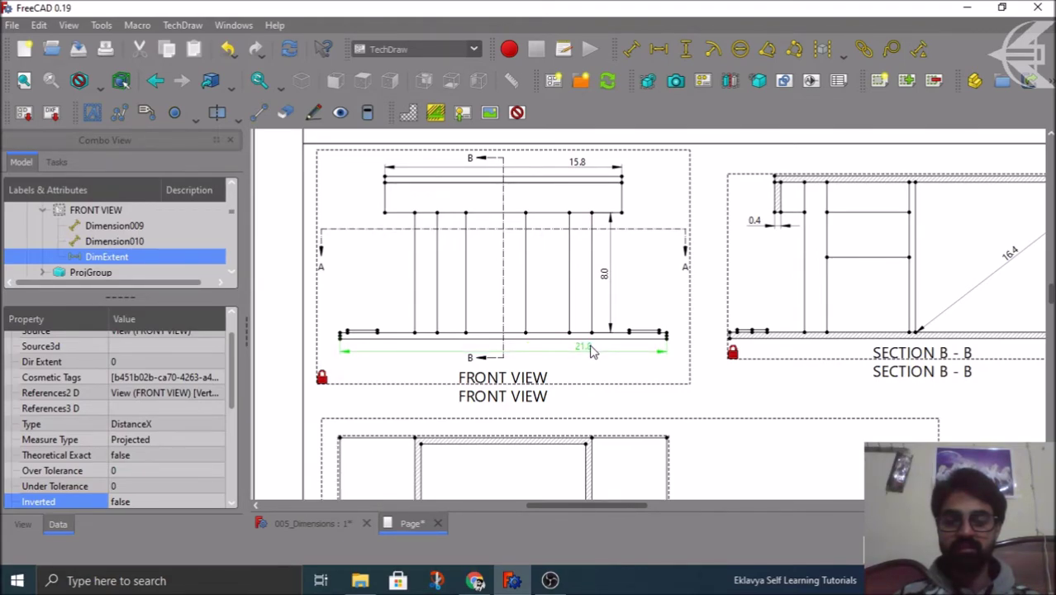
scroll(520, 282, down, 3)
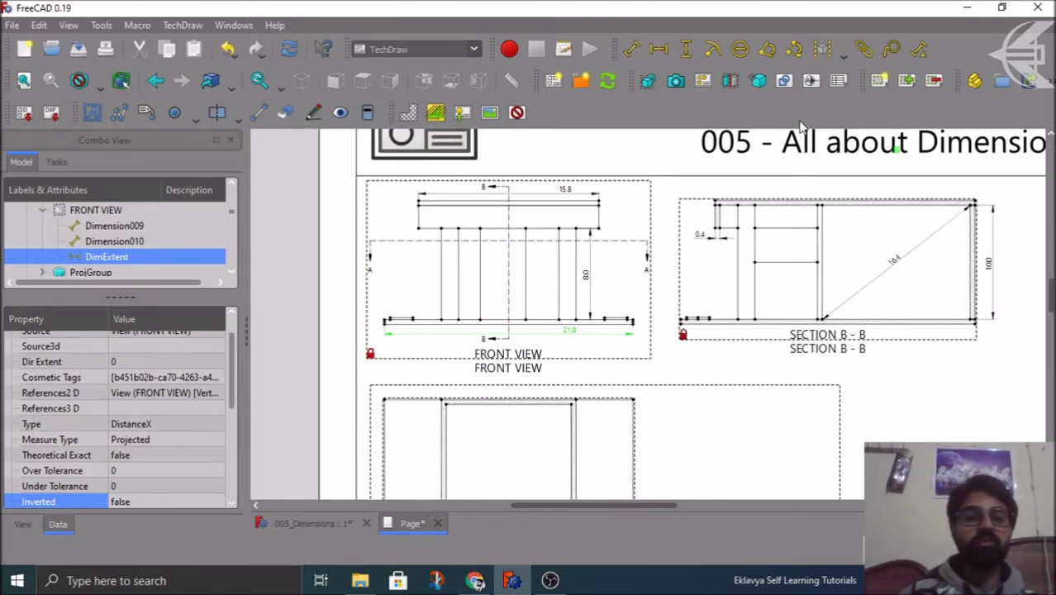
- Add a 10.8 vertical extent dimension along the front view's right side, then deselect it
click(844, 58)
click(844, 56)
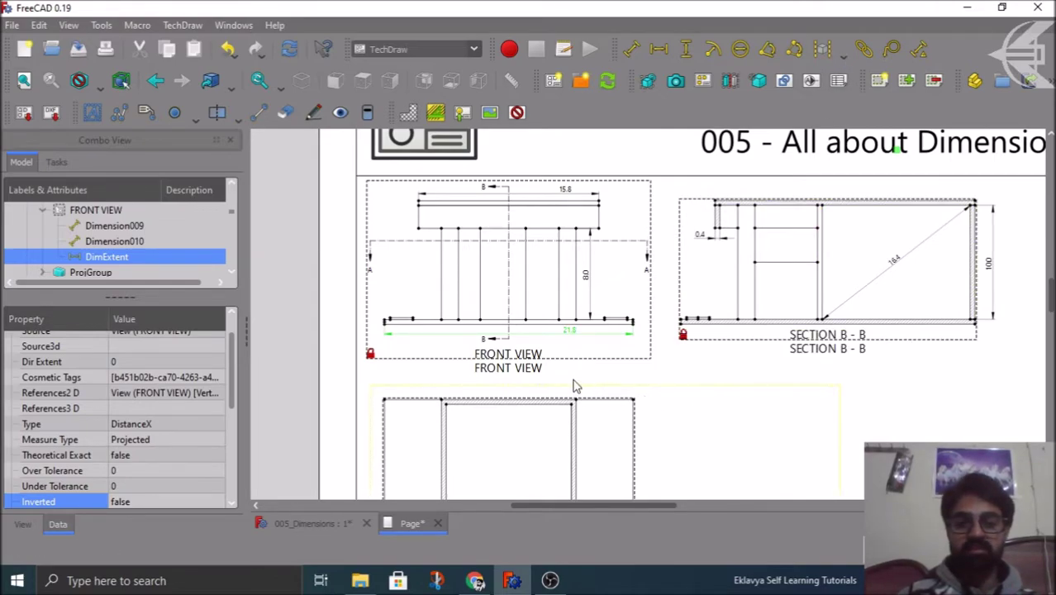
click(515, 353)
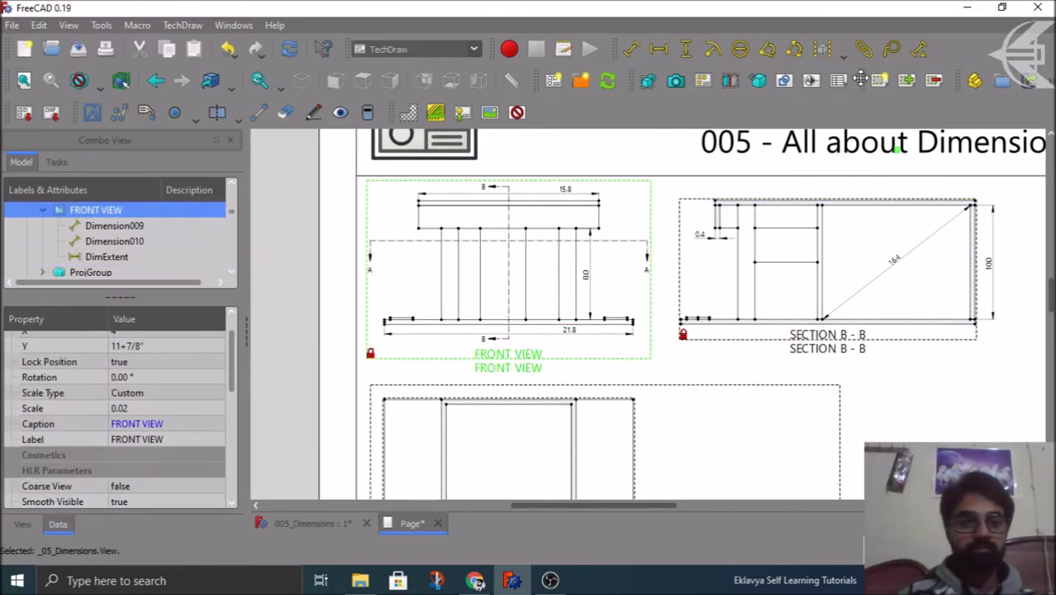
click(844, 58)
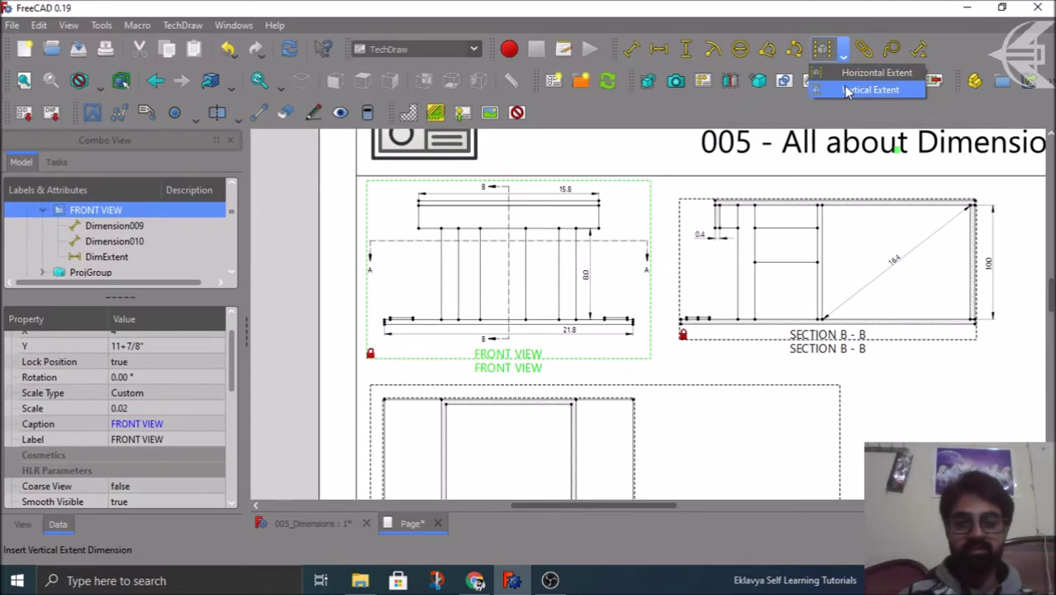
click(849, 87)
scroll(523, 269, up, 2)
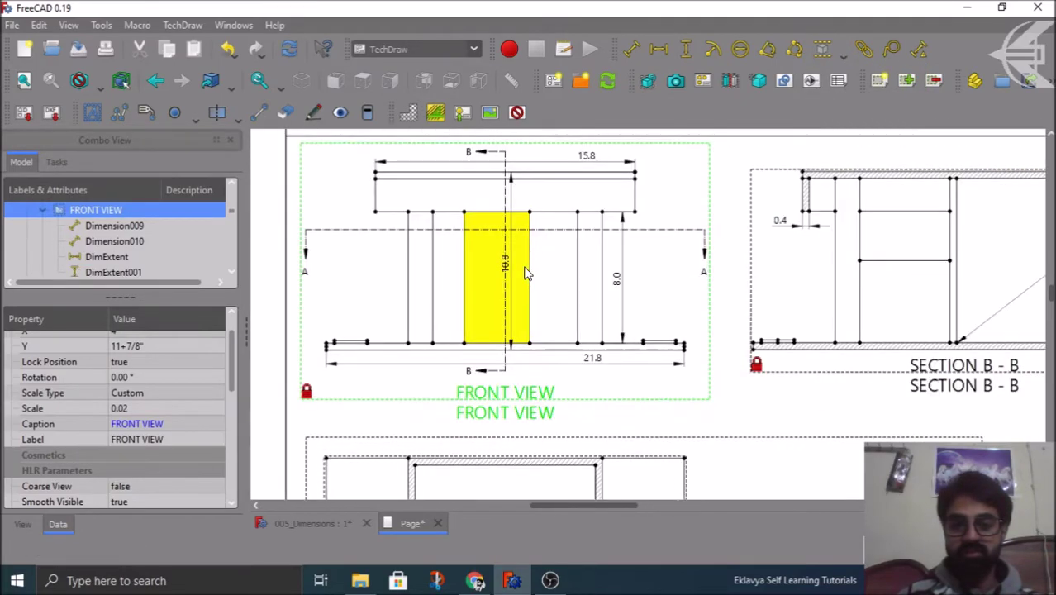
drag(510, 273, 696, 219)
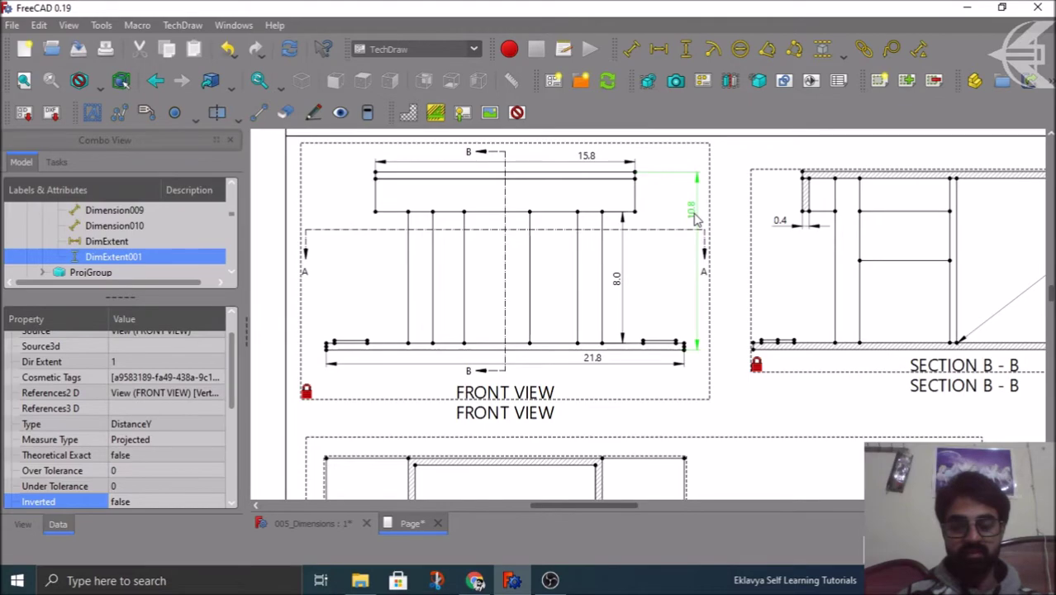
scroll(650, 233, down, 3)
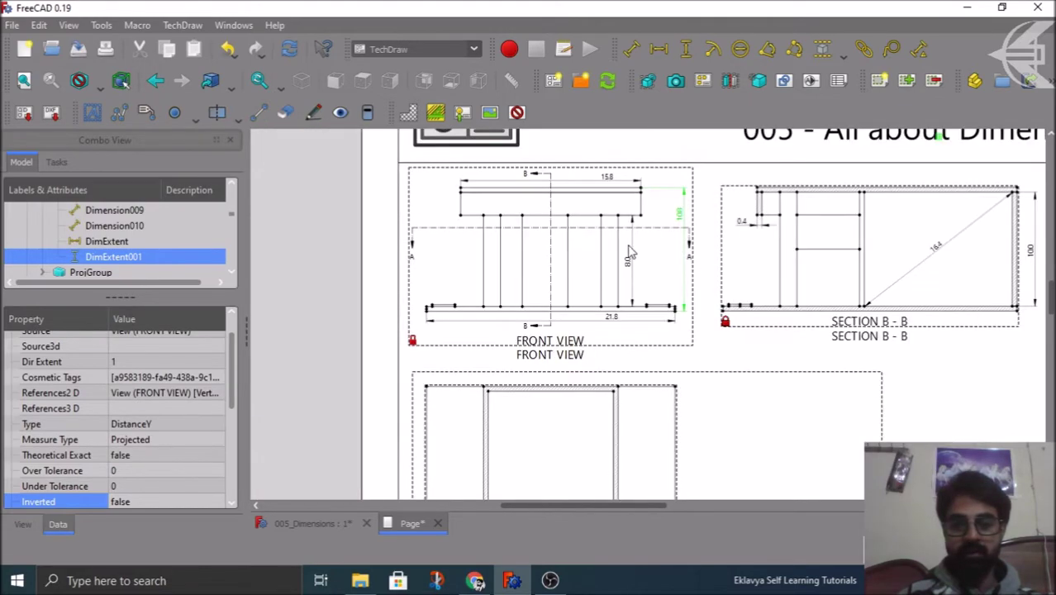
click(337, 272)
scroll(335, 271, down, 2)
click(518, 112)
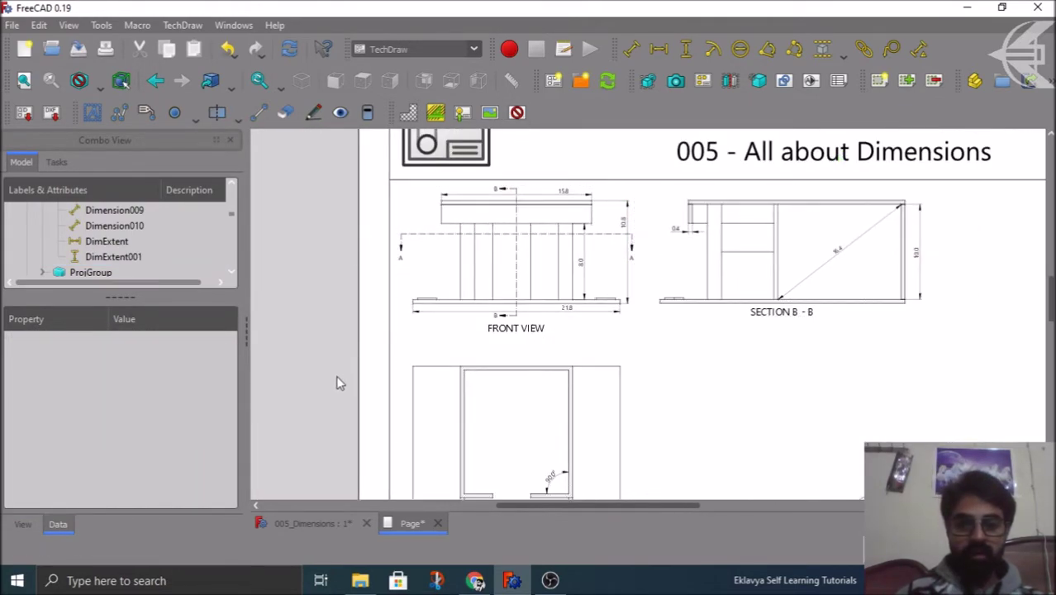
scroll(364, 389, up, 1)
scroll(382, 397, down, 1)
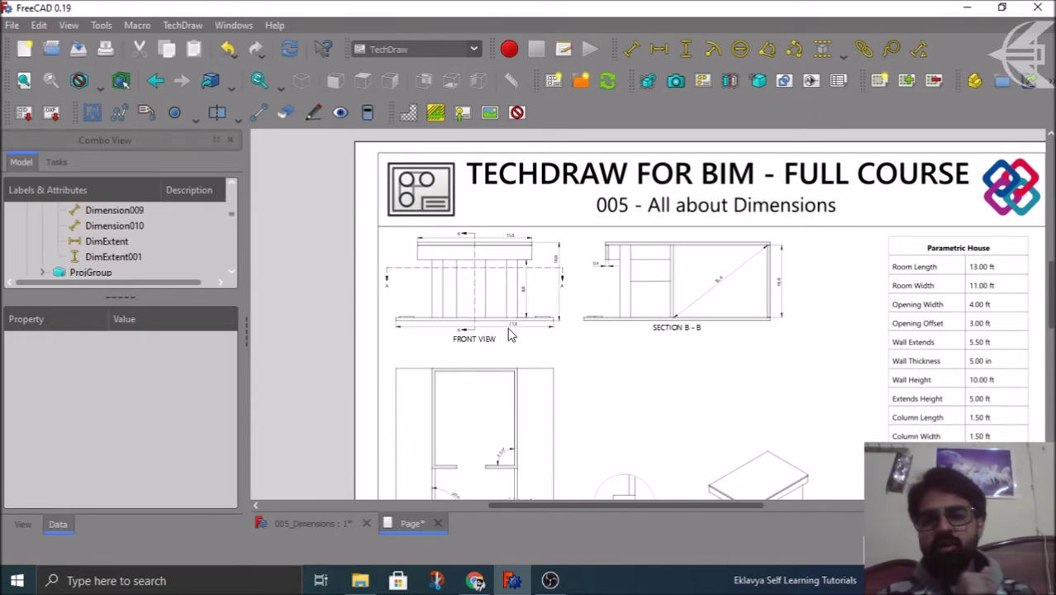
scroll(530, 331, up, 2)
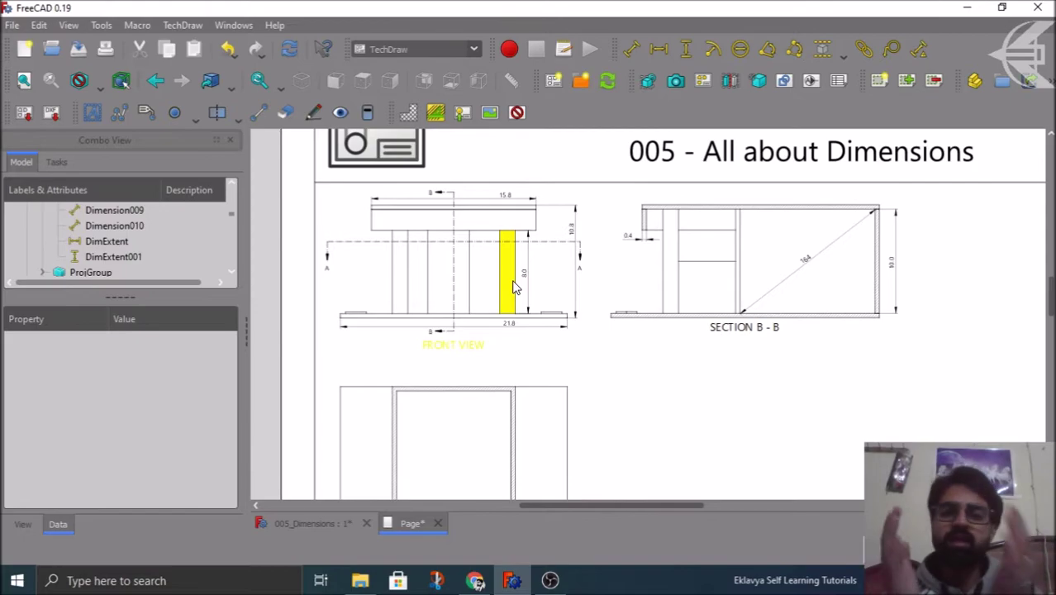
click(315, 515)
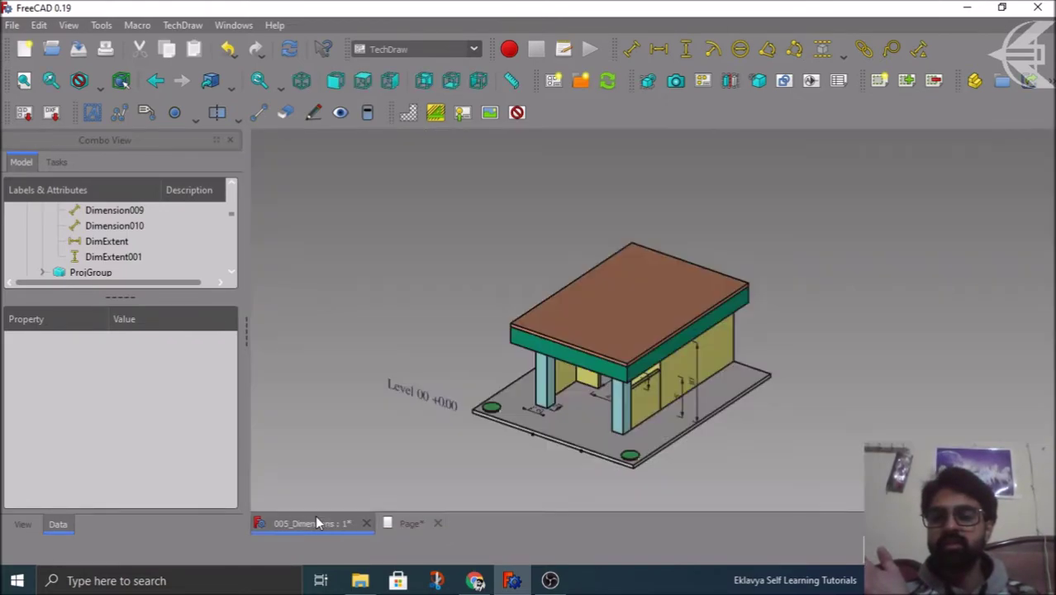
click(401, 522)
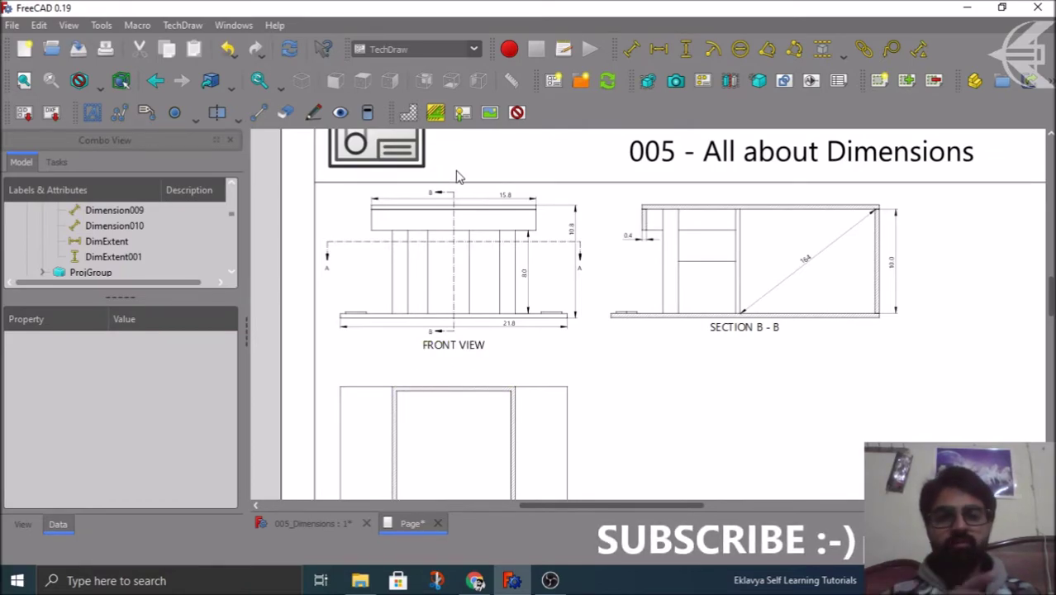
scroll(460, 180, down, 4)
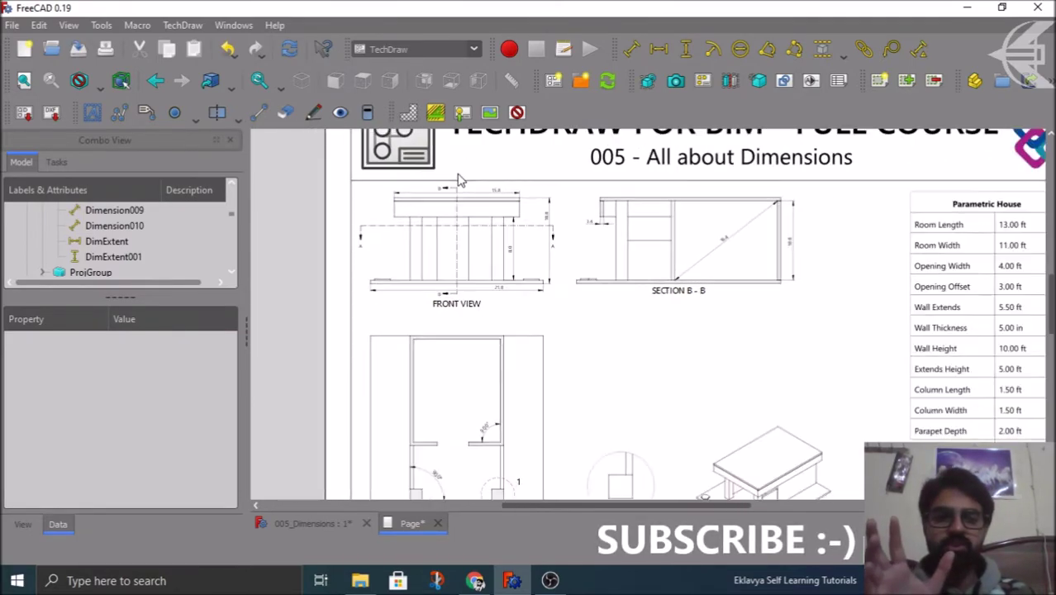
scroll(461, 180, down, 1)
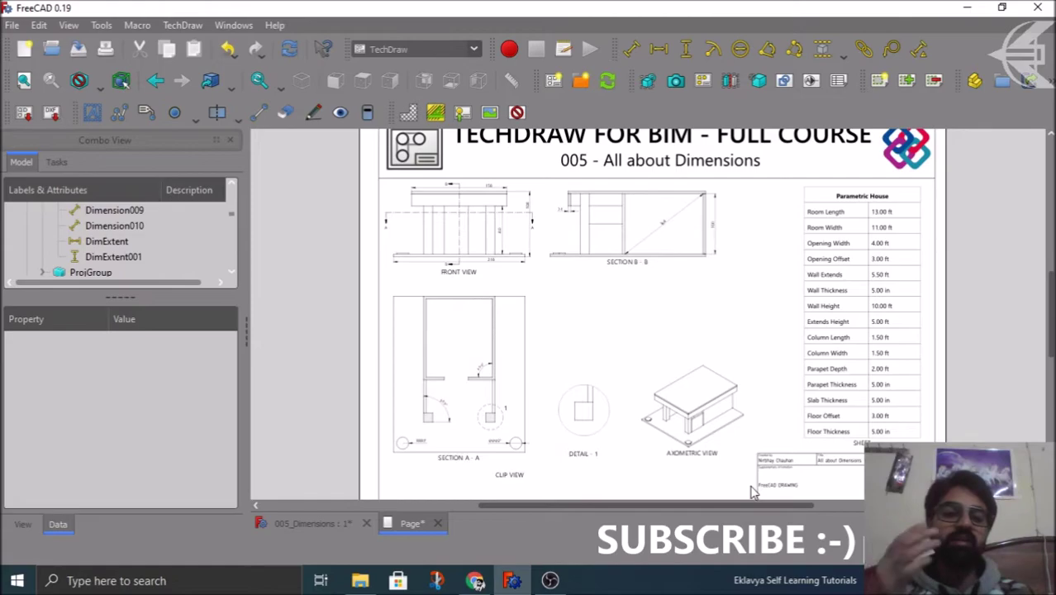
scroll(747, 476, up, 3)
scroll(749, 474, up, 1)
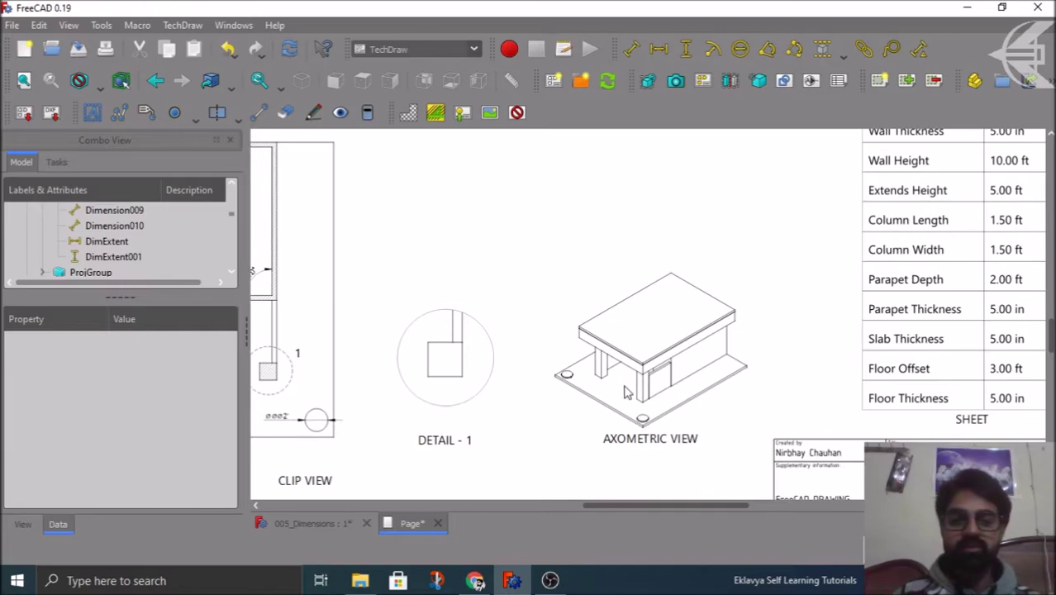
scroll(615, 384, up, 2)
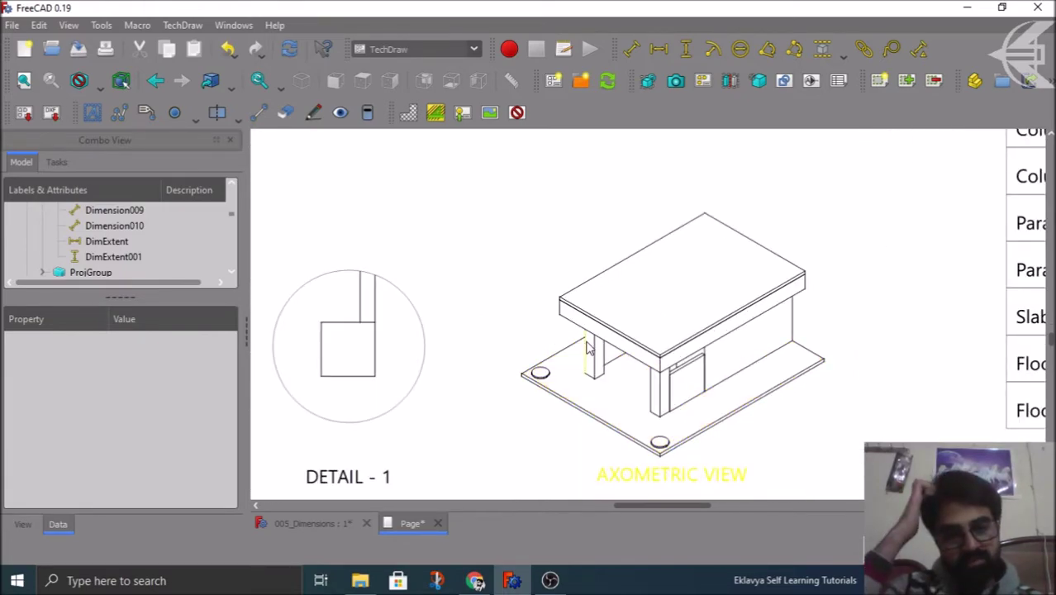
scroll(586, 347, up, 2)
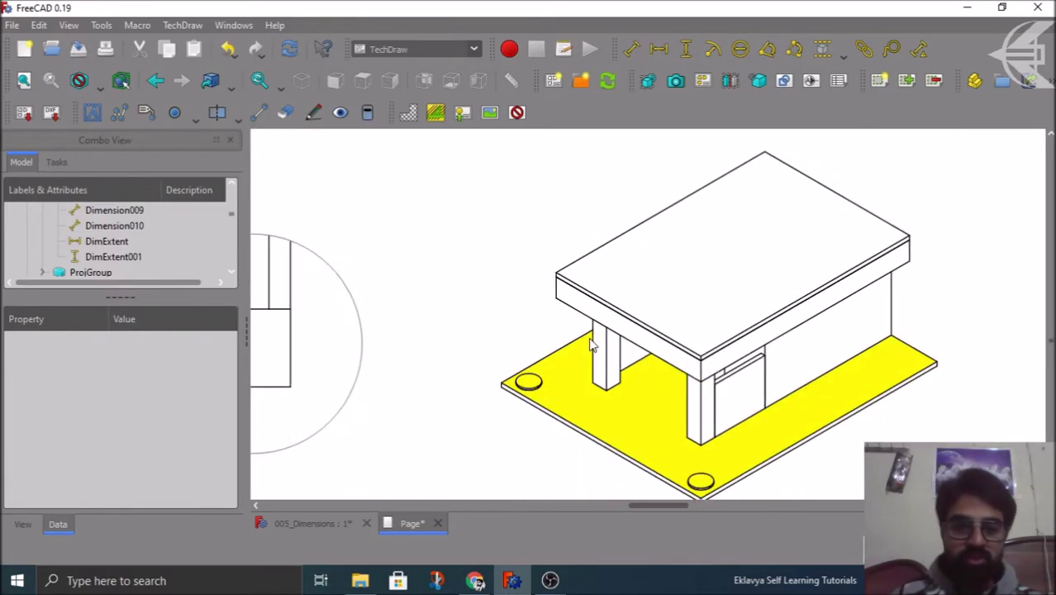
- Add a 12.9 length dimension along the axonometric roof edge, then return to the 3D house model
click(632, 316)
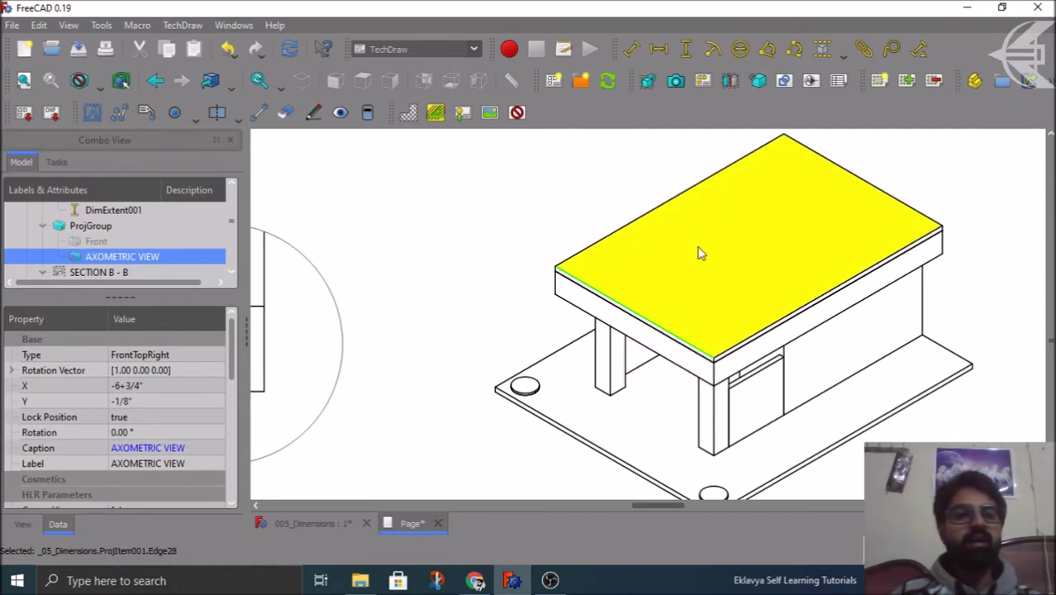
click(635, 52)
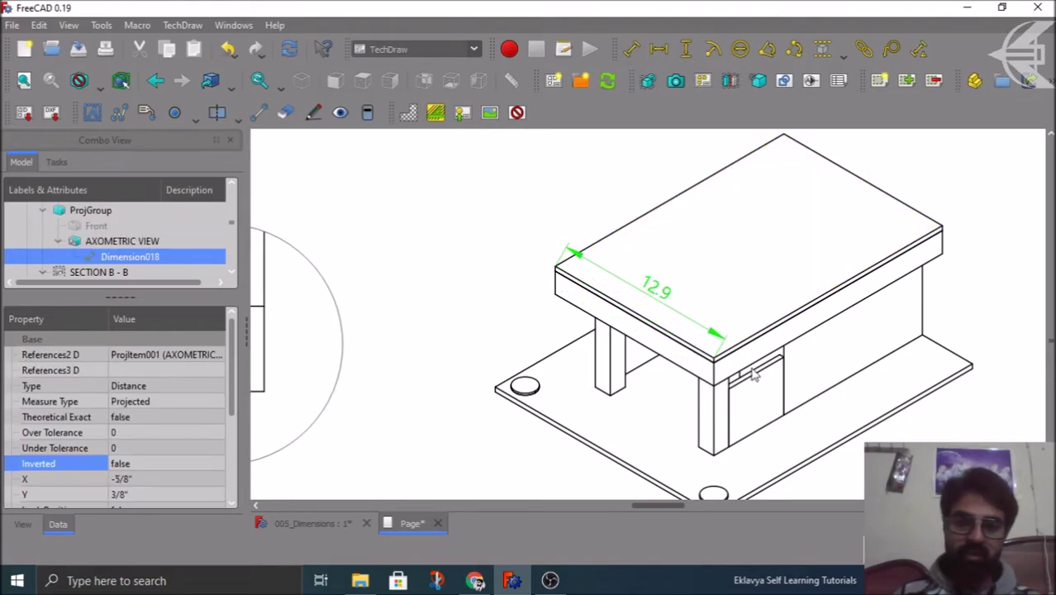
scroll(748, 372, down, 2)
scroll(748, 372, down, 4)
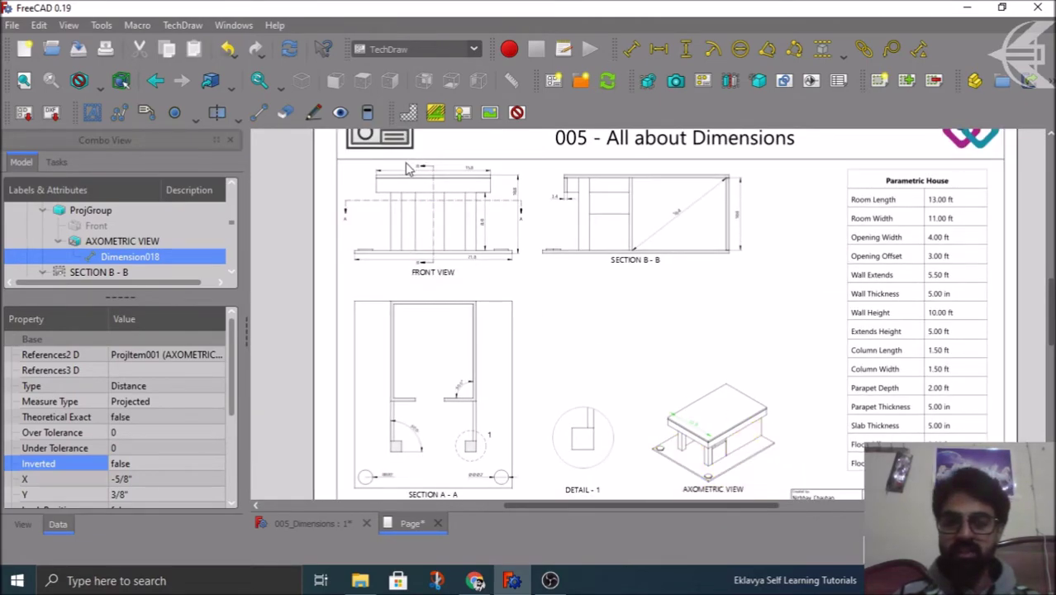
scroll(418, 190, up, 4)
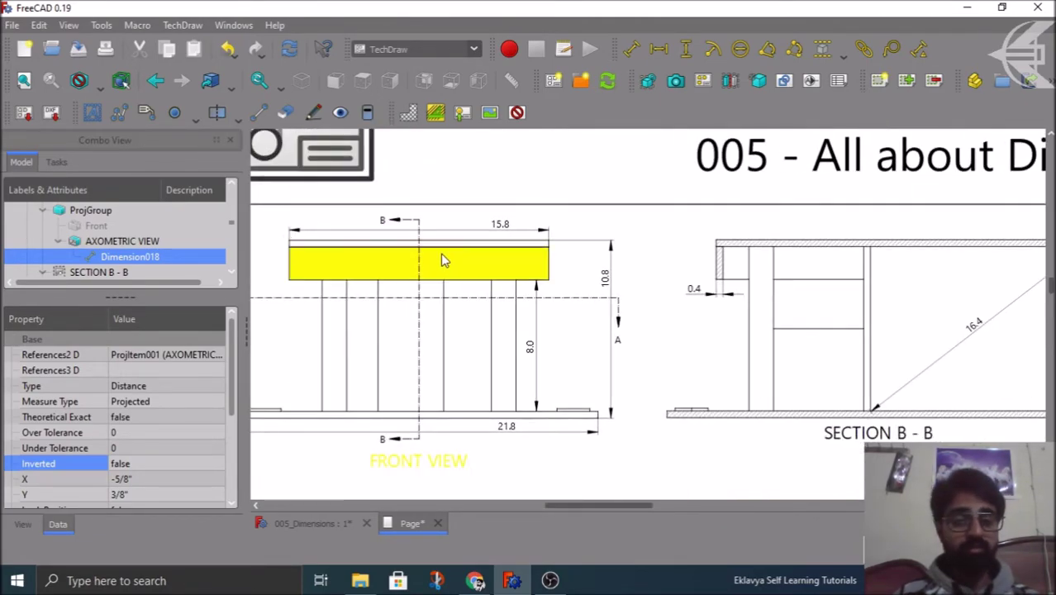
scroll(449, 197, down, 4)
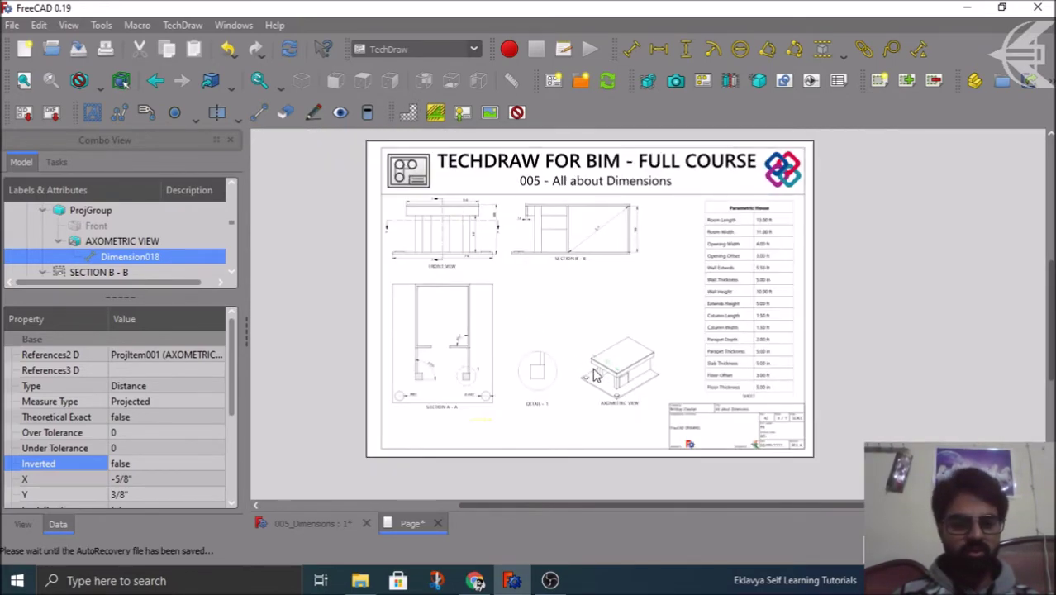
scroll(592, 373, up, 2)
scroll(764, 502, left, 2)
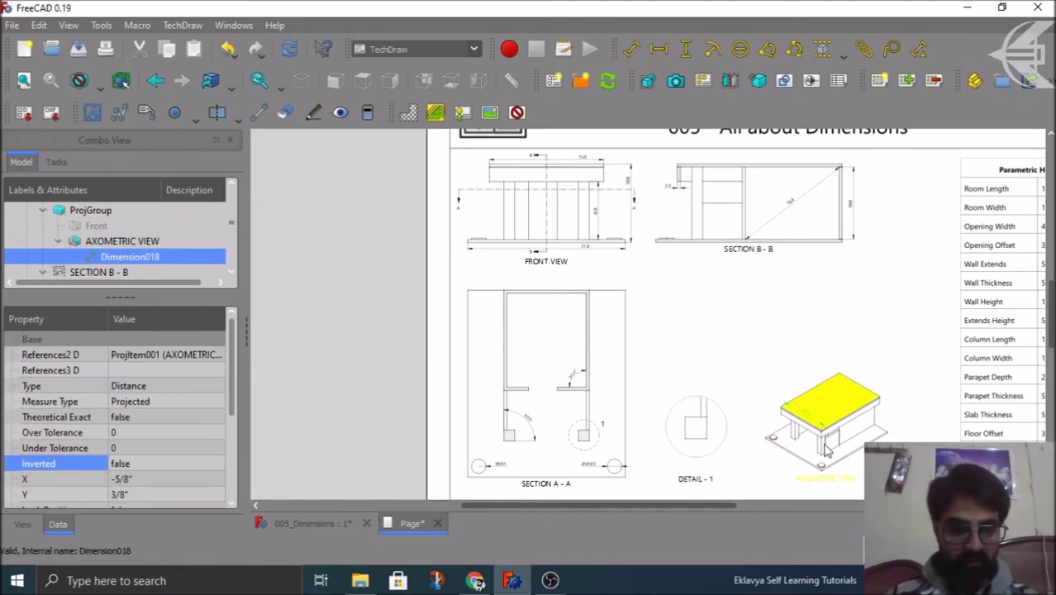
scroll(827, 450, up, 5)
scroll(727, 318, down, 5)
scroll(755, 446, up, 2)
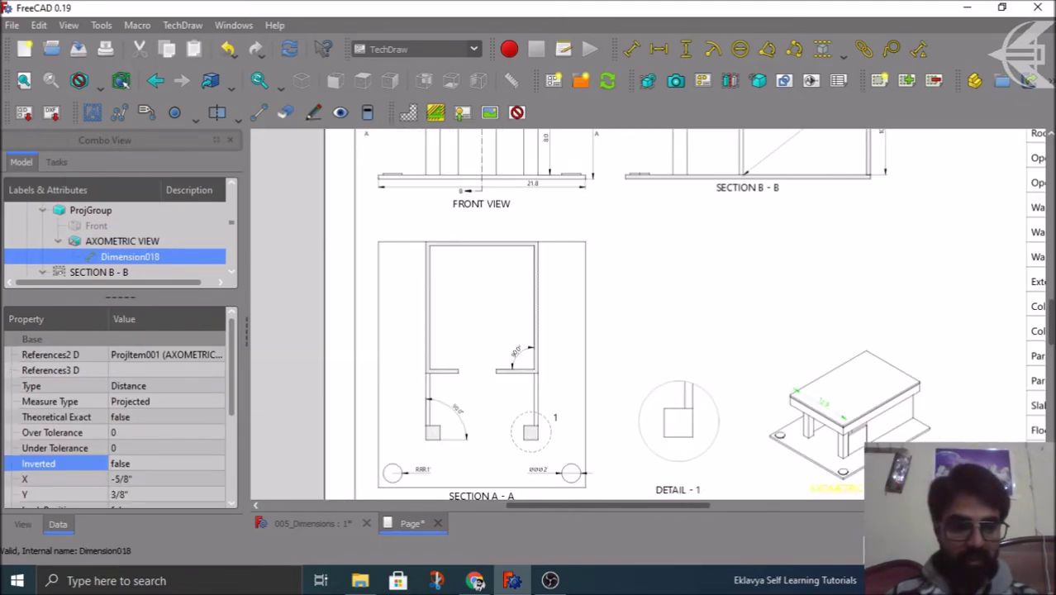
scroll(826, 446, up, 2)
click(311, 526)
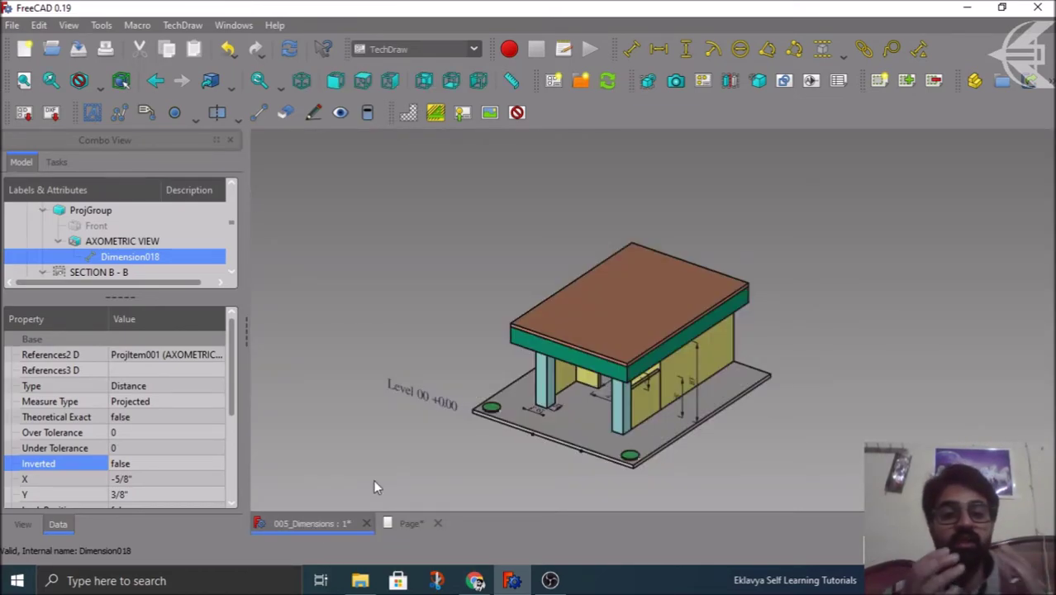
- Zoom in and select the roof slab's front top edge in the 3D house model
scroll(541, 333, up, 10)
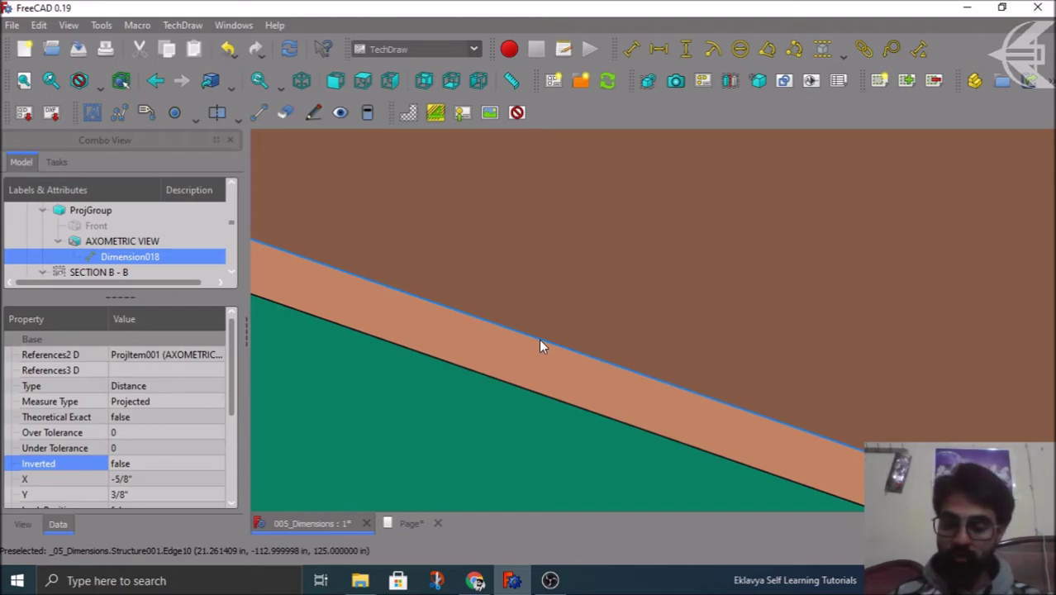
click(541, 346)
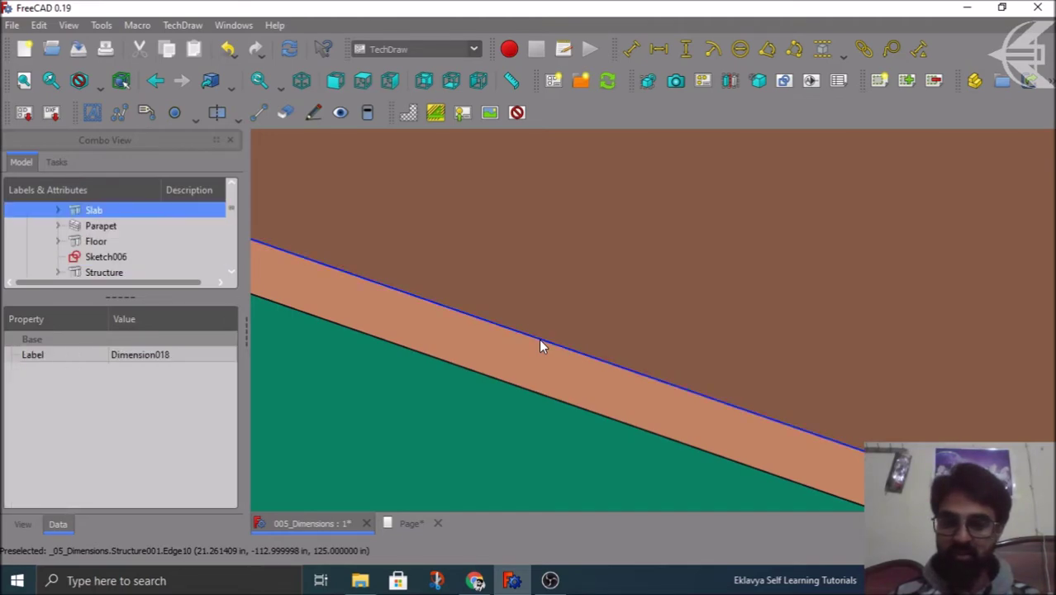
scroll(542, 345, down, 8)
scroll(381, 307, down, 6)
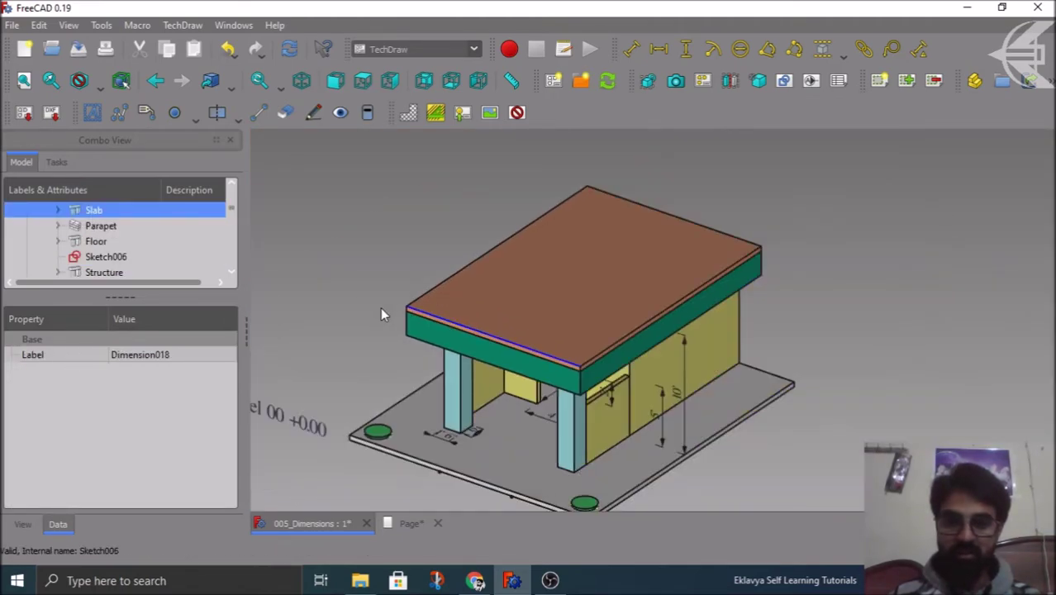
- Start Link Dimension to 3D Geometry and move Dimension018 into the Selected list
click(864, 53)
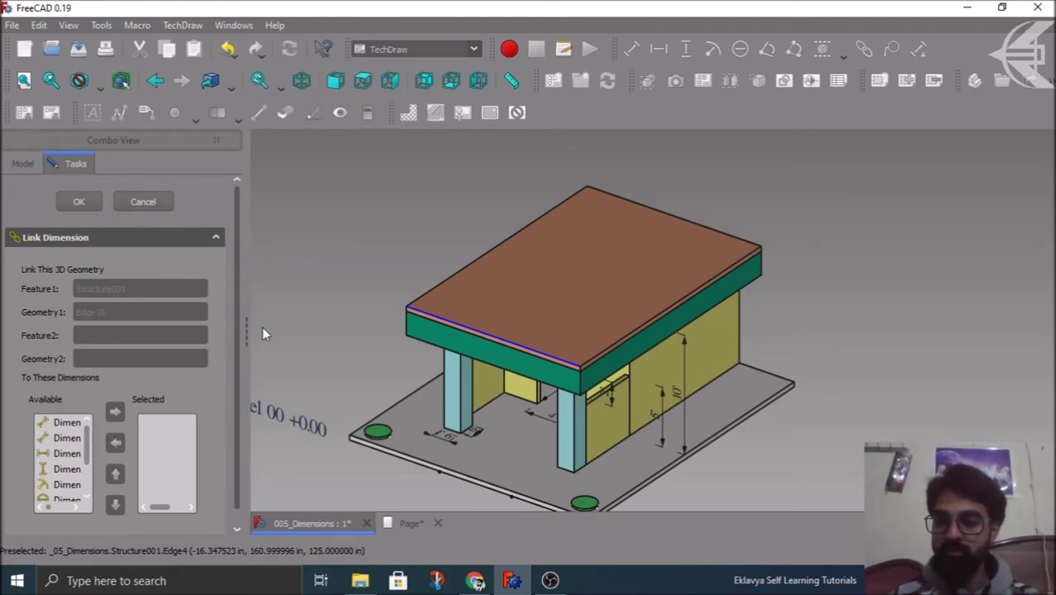
drag(248, 326, 373, 337)
click(522, 530)
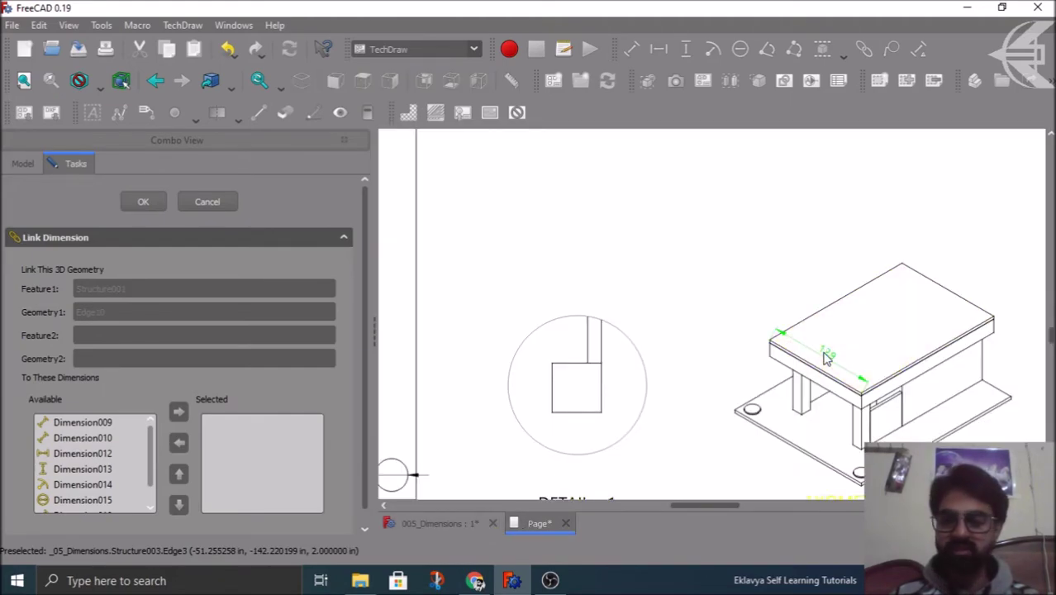
click(82, 484)
scroll(81, 491, down, 2)
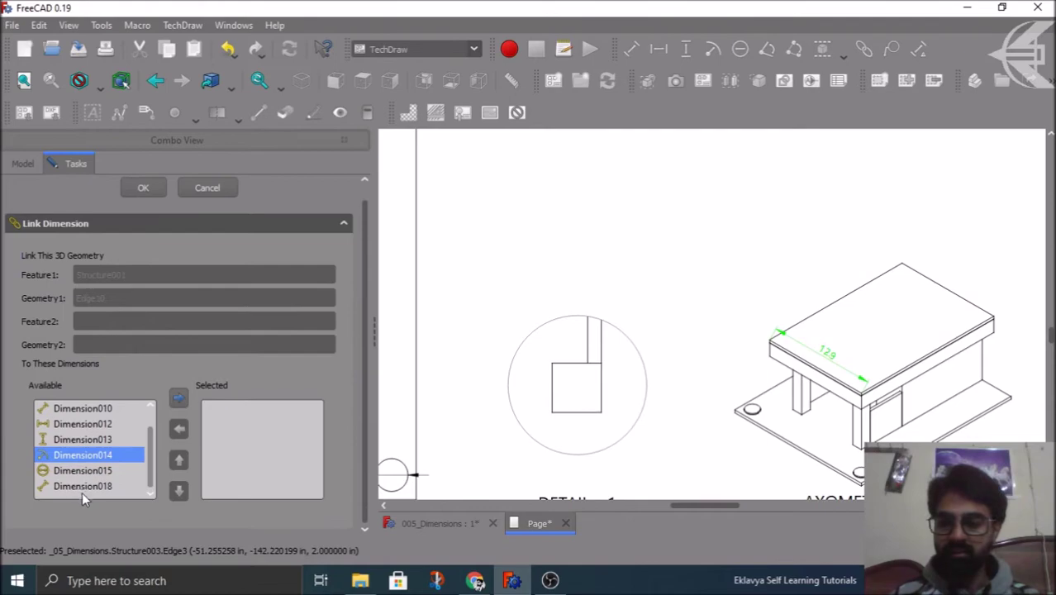
click(93, 487)
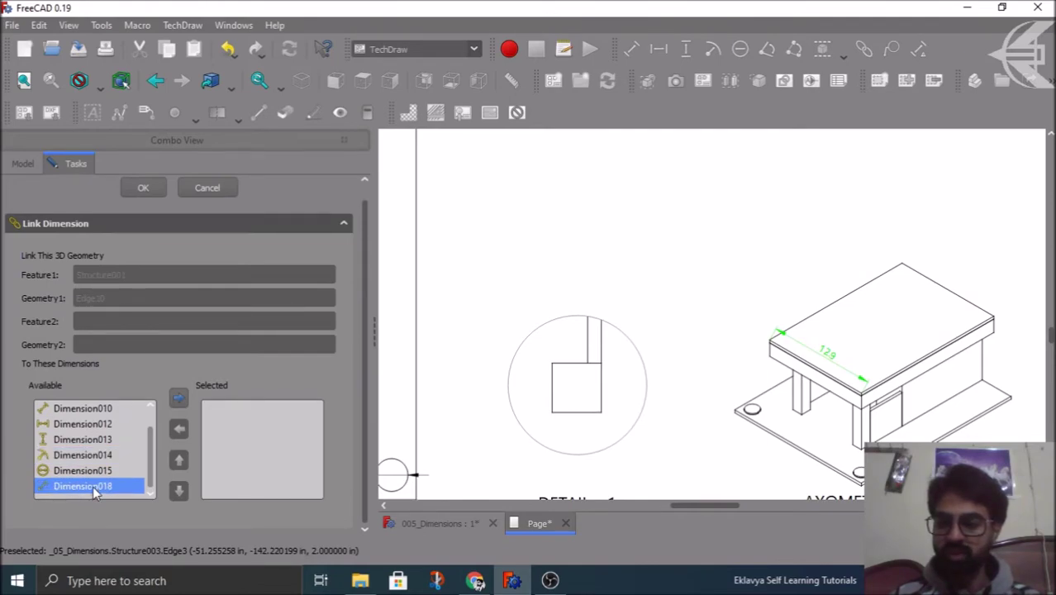
scroll(85, 461, up, 2)
scroll(86, 467, down, 2)
click(179, 399)
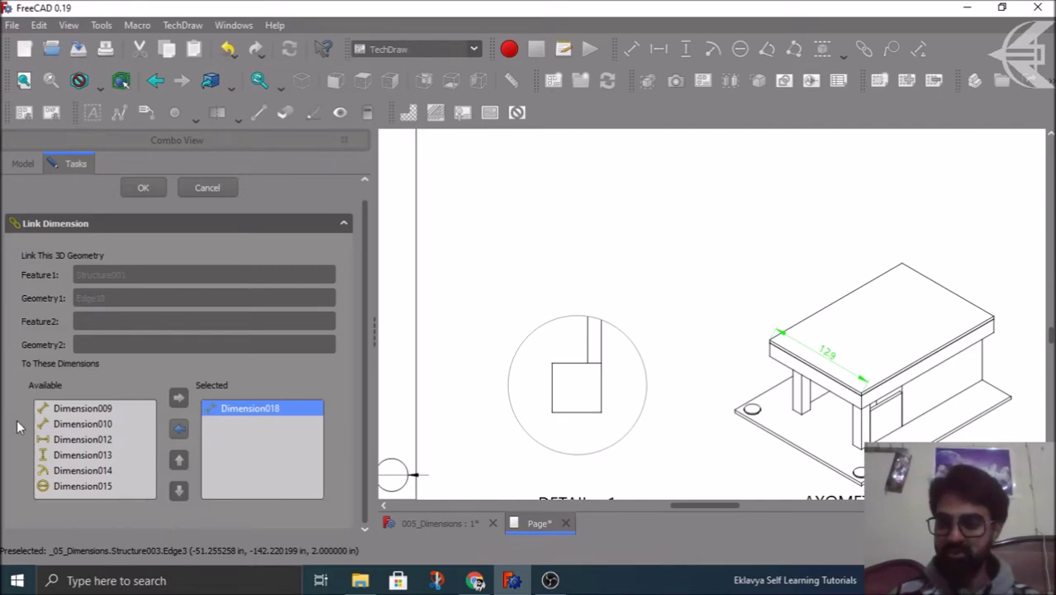
- Confirm the link and redraw the page so Dimension018 reads 15.8
scroll(16, 436, up, 1)
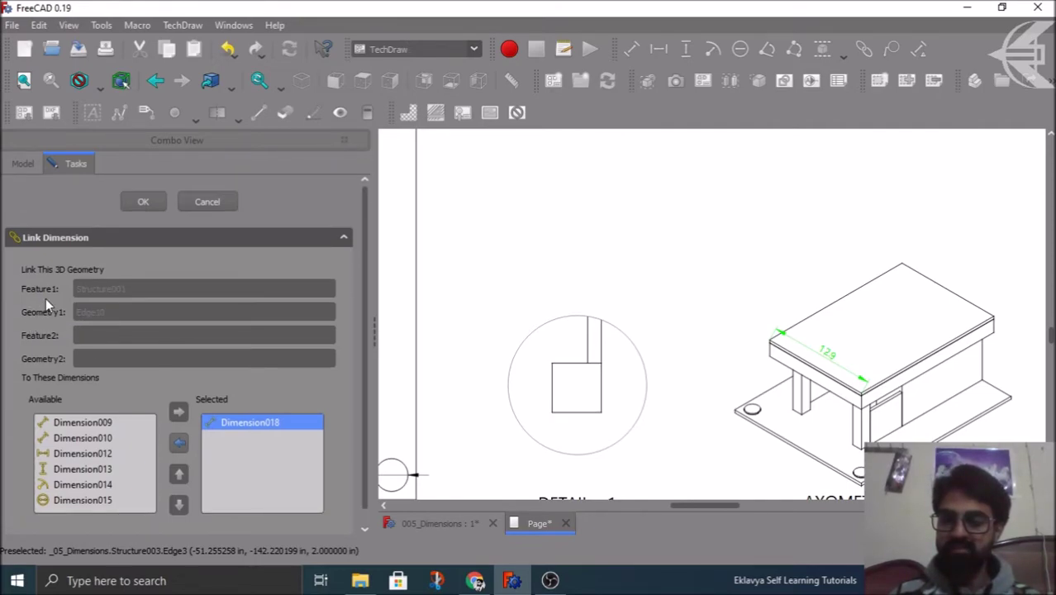
click(142, 204)
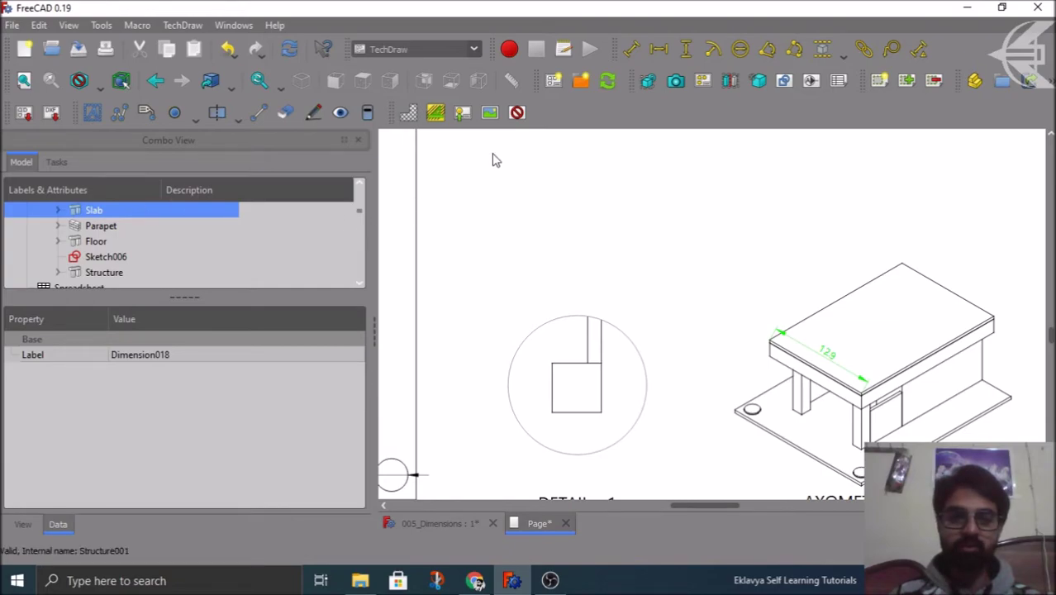
click(607, 80)
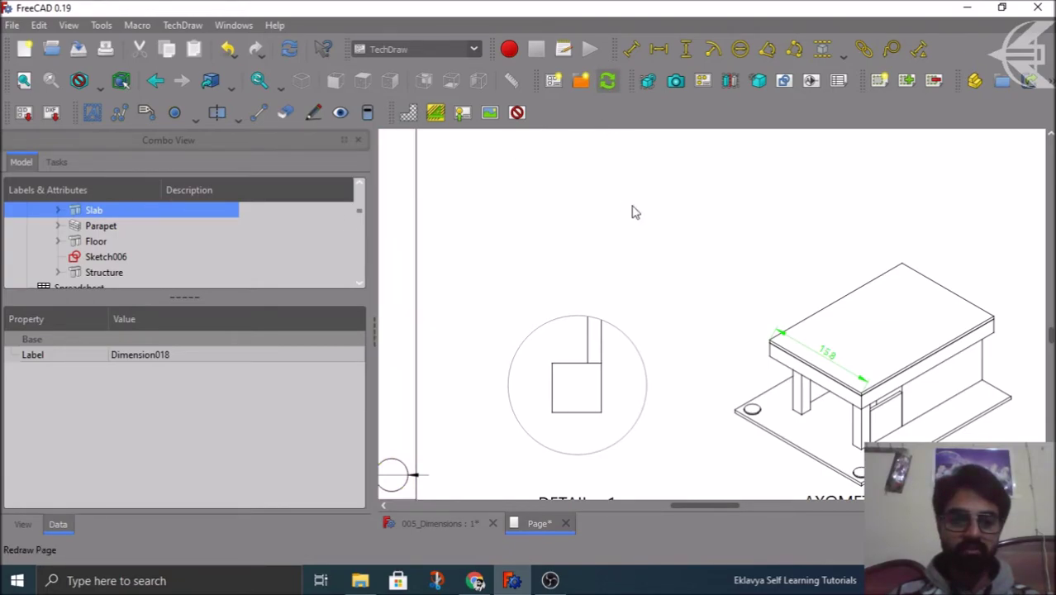
scroll(921, 438, up, 2)
scroll(926, 445, up, 1)
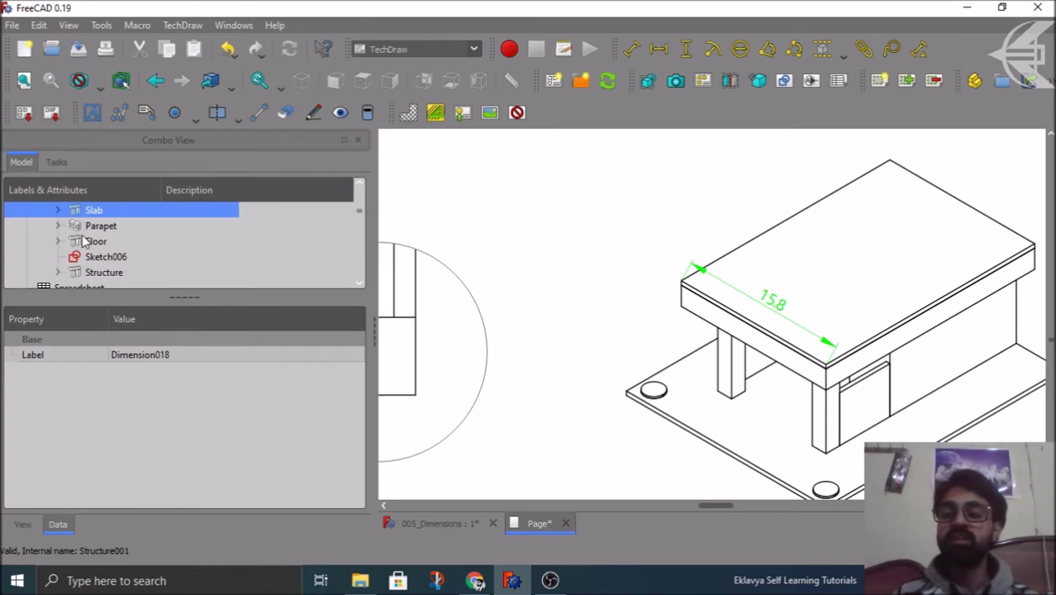
scroll(67, 239, down, 3)
scroll(62, 248, up, 5)
scroll(63, 251, up, 2)
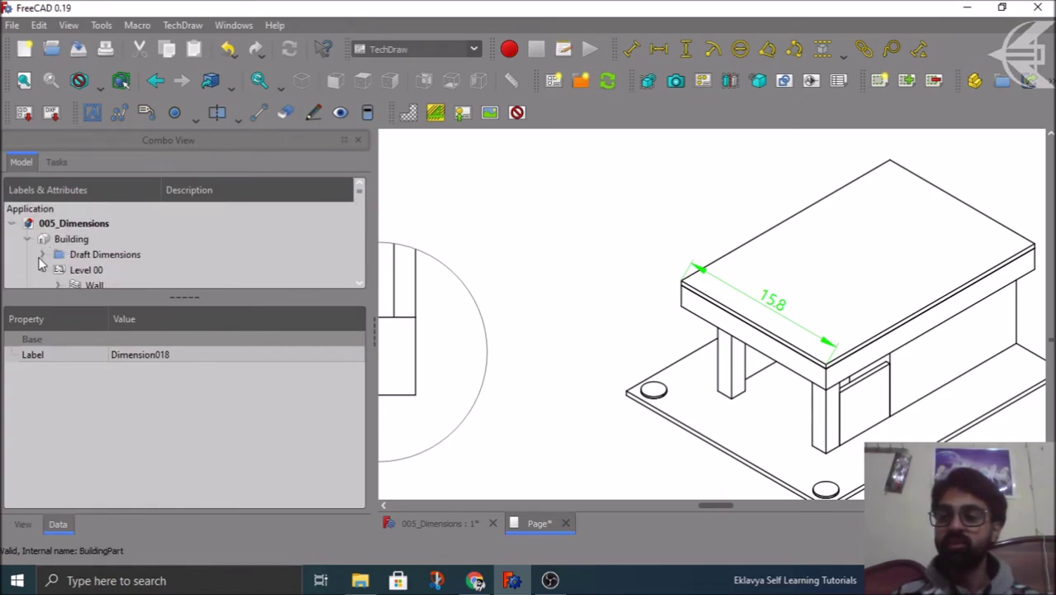
scroll(66, 257, down, 10)
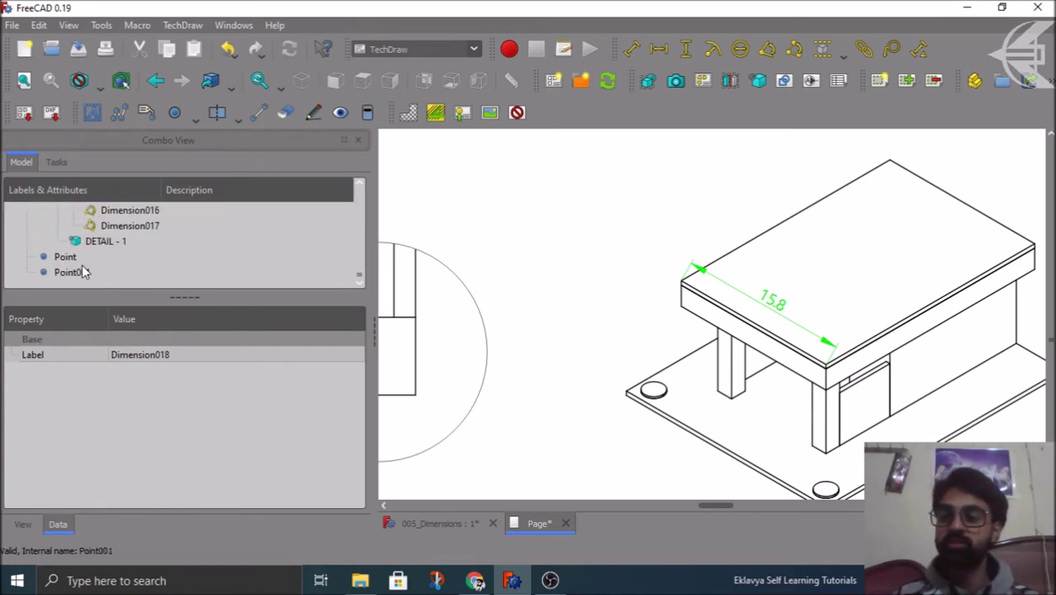
- Resize the model tree and property panel to show Dimension018 under AXOMETRIC VIEW
scroll(88, 271, up, 1)
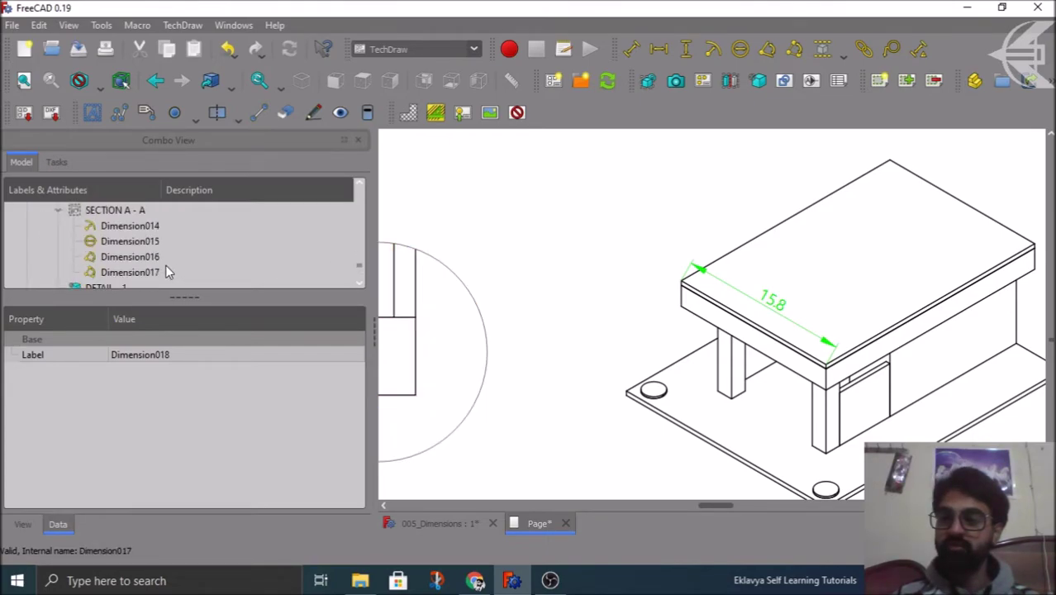
scroll(165, 271, down, 1)
scroll(166, 271, up, 4)
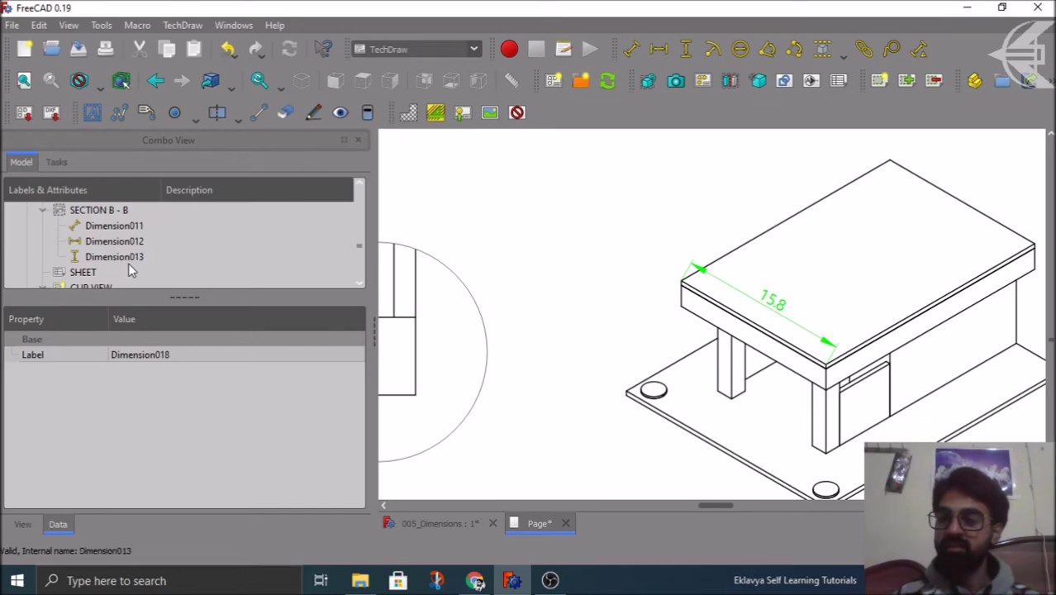
scroll(128, 263, down, 1)
drag(177, 299, 177, 434)
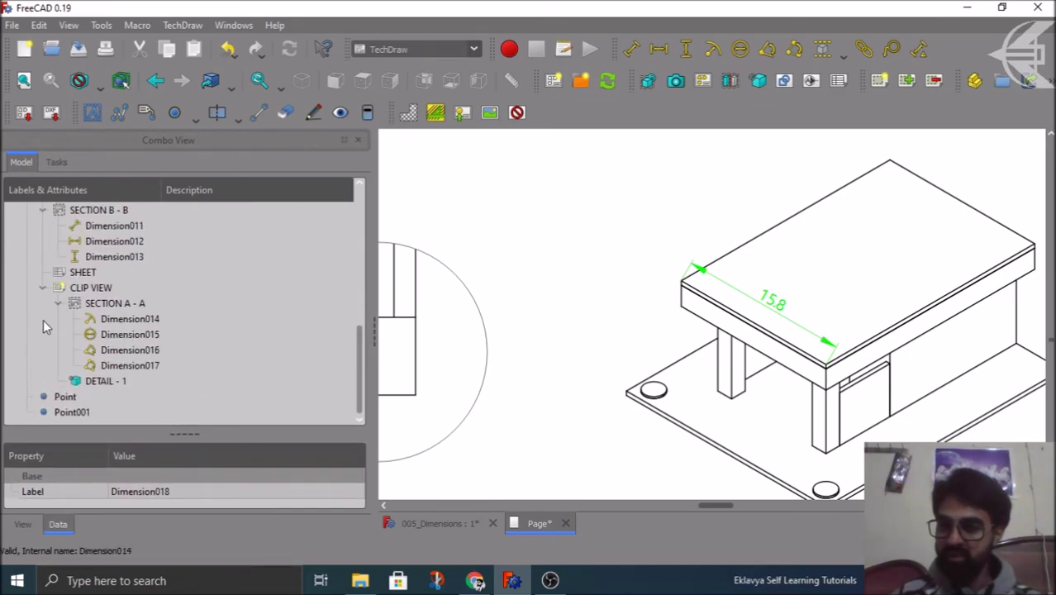
scroll(54, 357, up, 1)
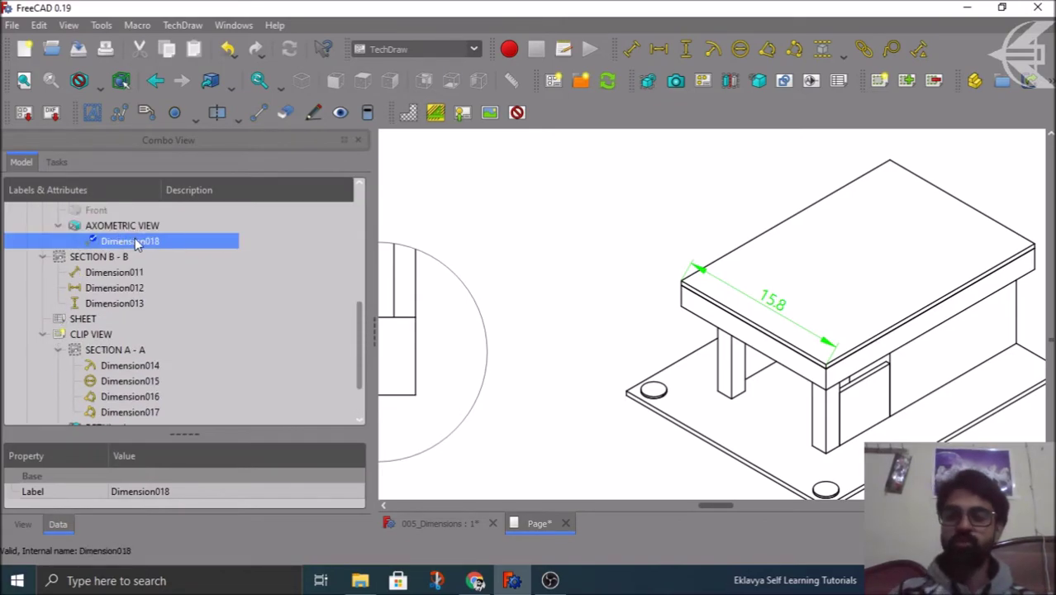
drag(180, 434, 179, 331)
- Inspect Dimension018's View and Data properties to confirm its Slab edge reference
click(24, 526)
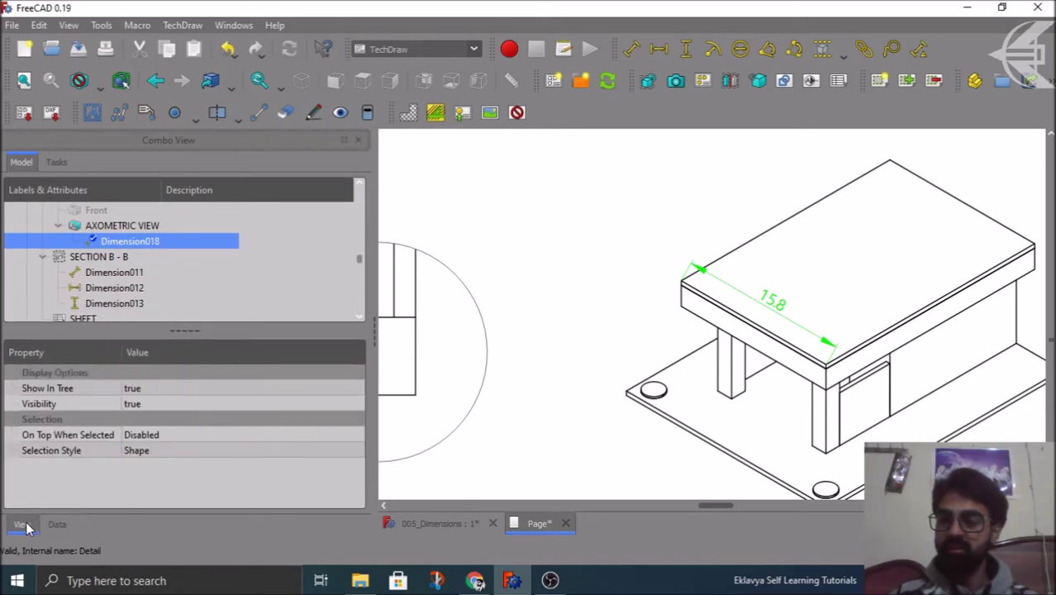
click(55, 525)
click(113, 256)
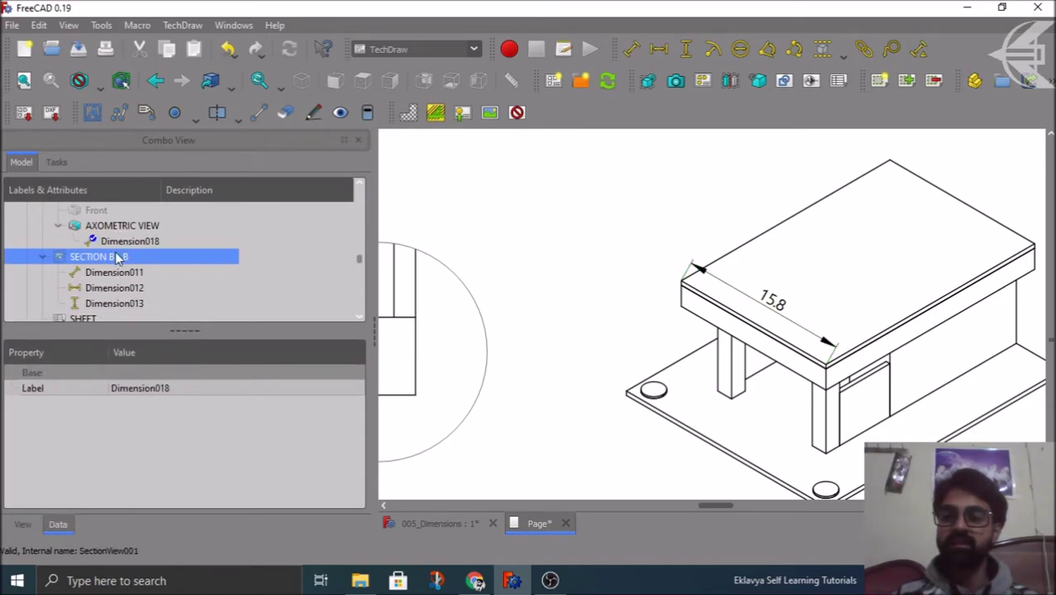
click(123, 244)
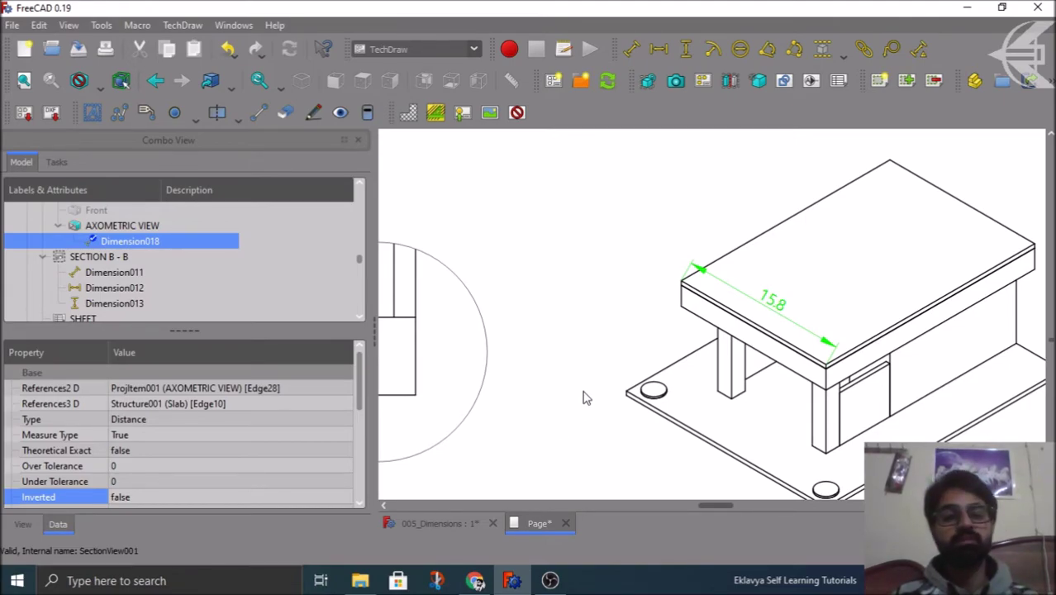
scroll(649, 385, down, 5)
scroll(648, 384, down, 2)
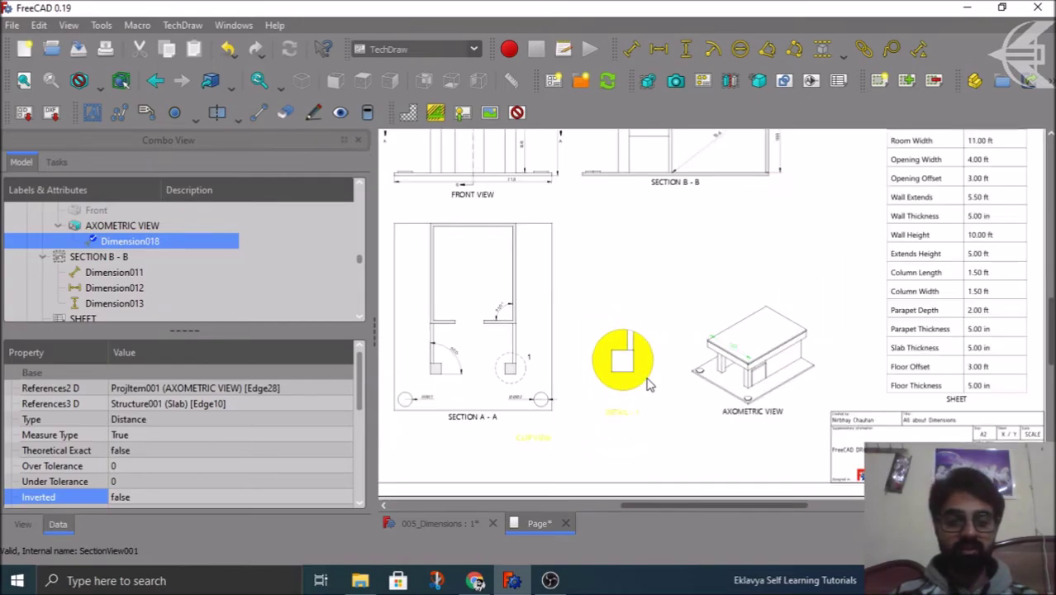
scroll(649, 384, down, 2)
scroll(649, 384, down, 1)
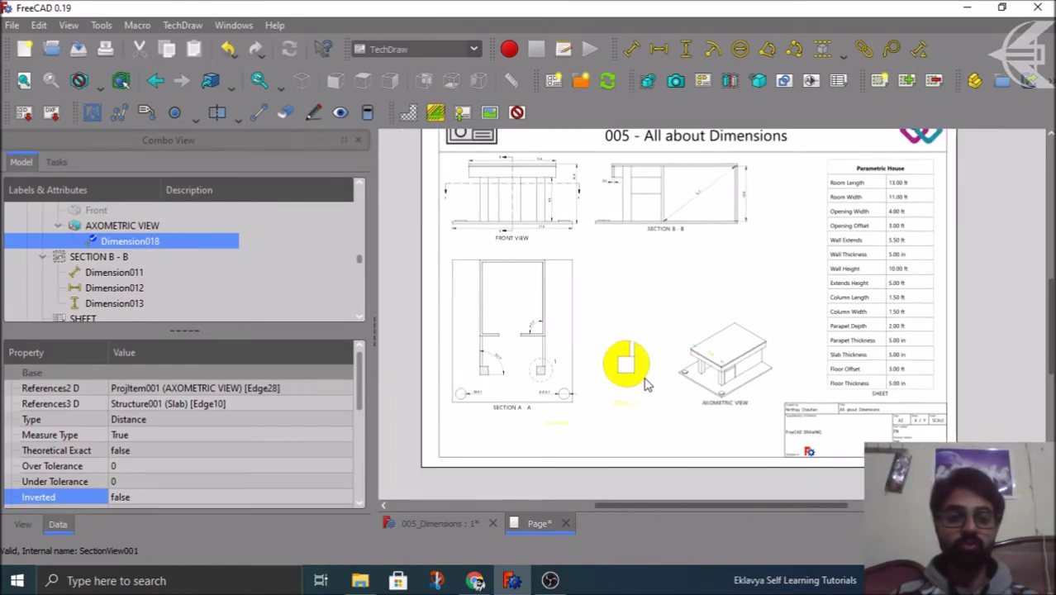
click(978, 374)
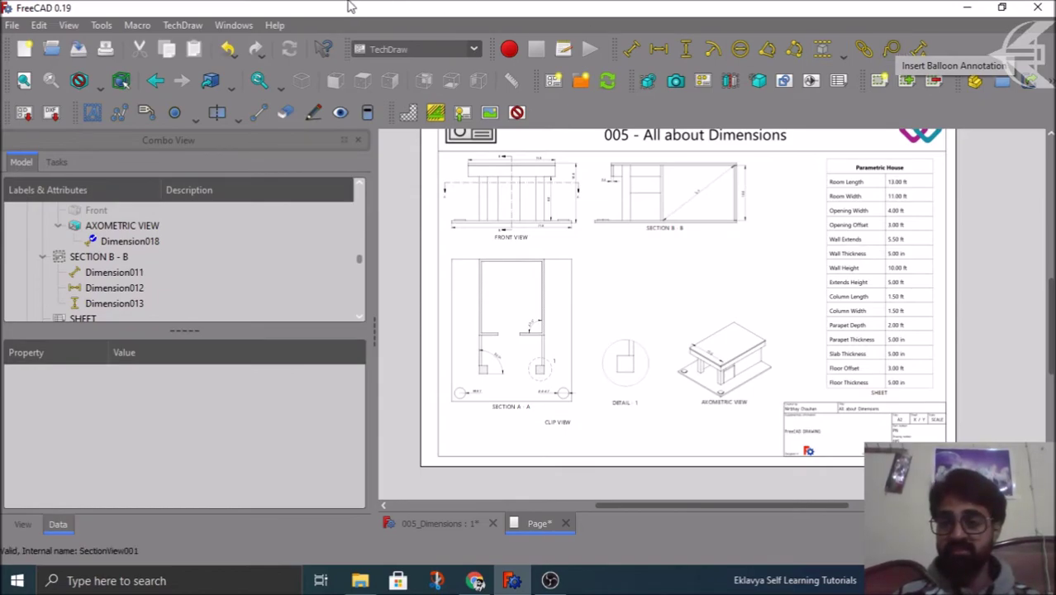
click(182, 25)
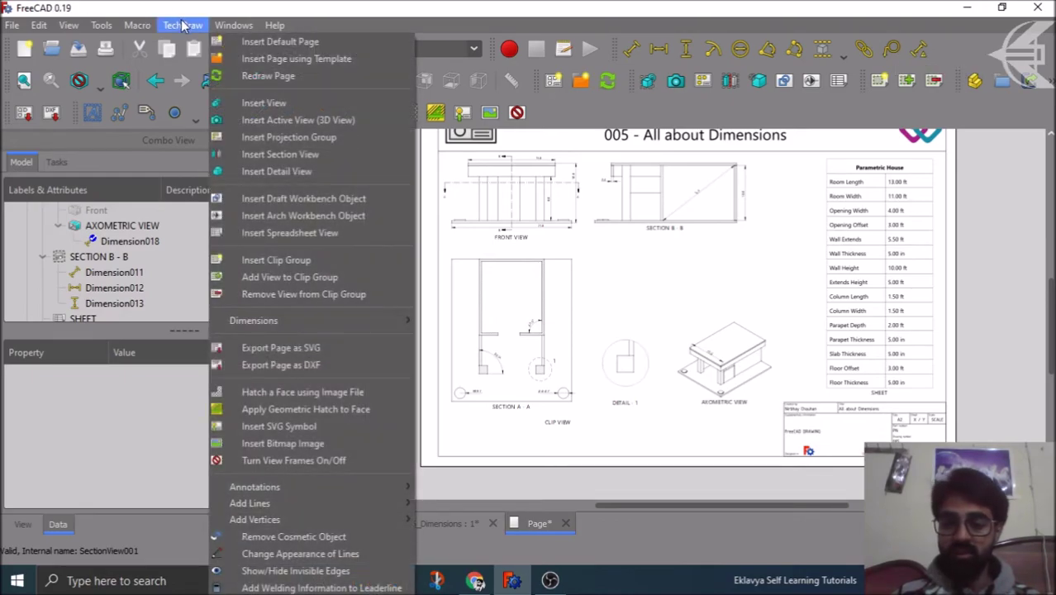
mouse_move(370, 491)
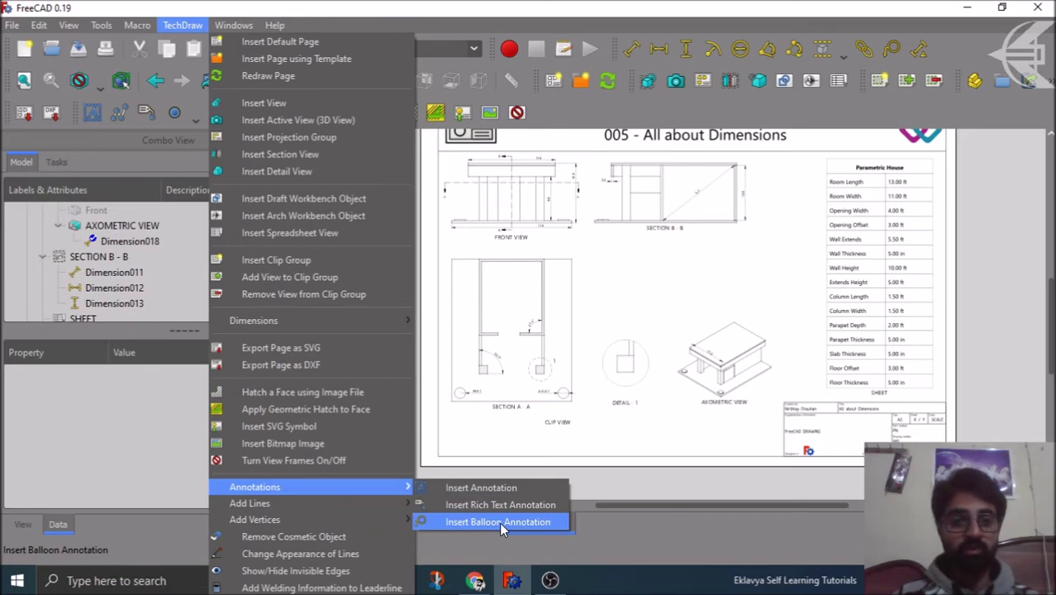
click(1002, 288)
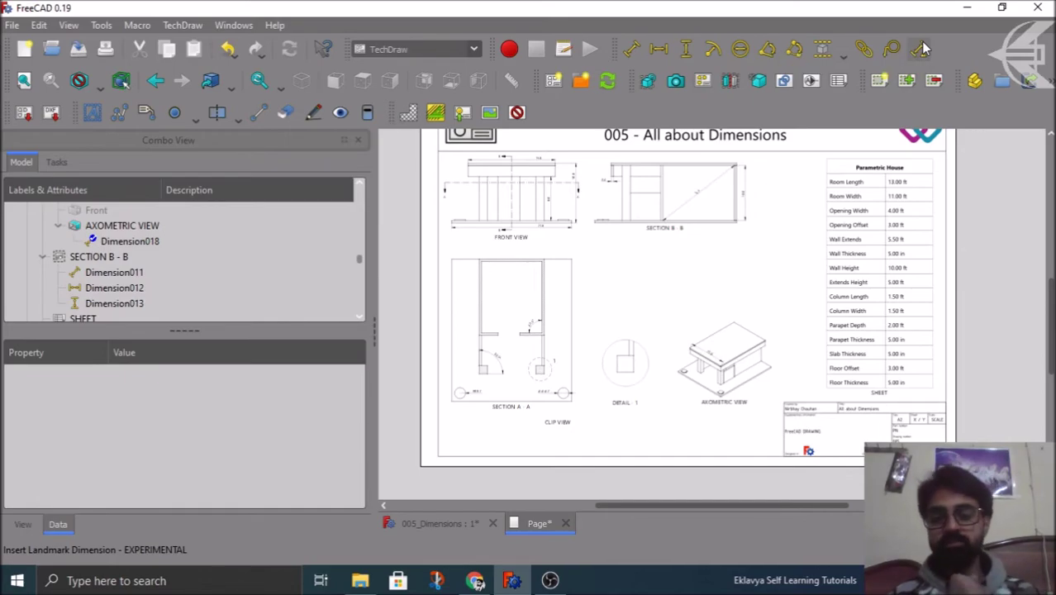
click(435, 521)
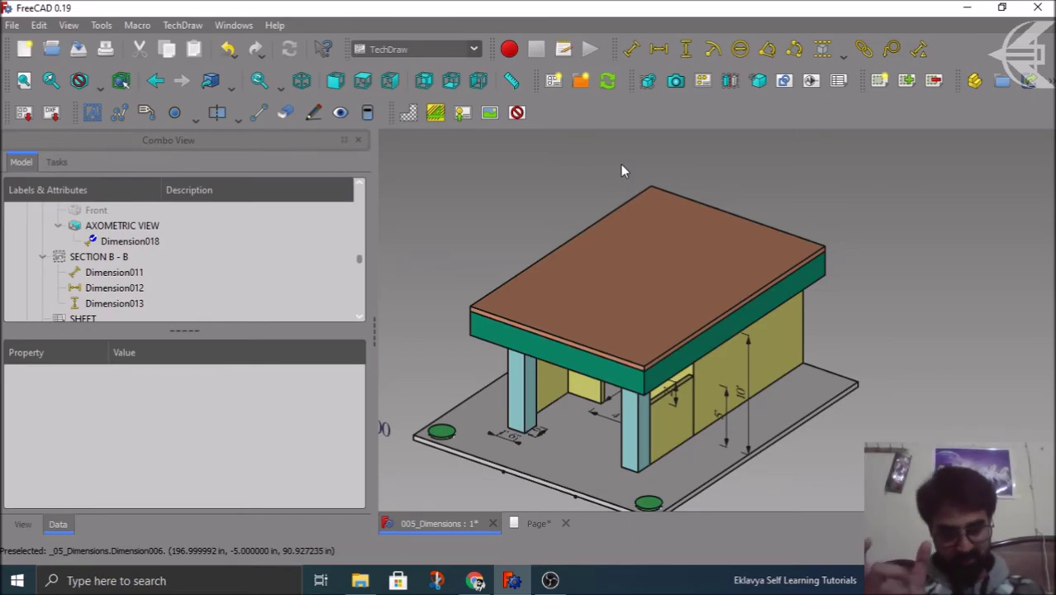
click(531, 524)
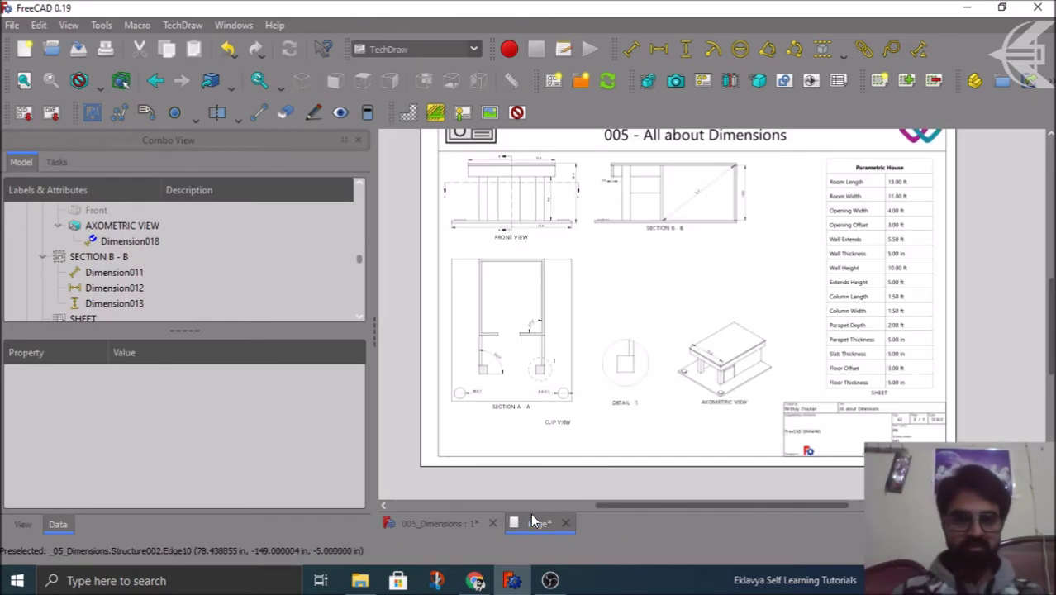
click(919, 49)
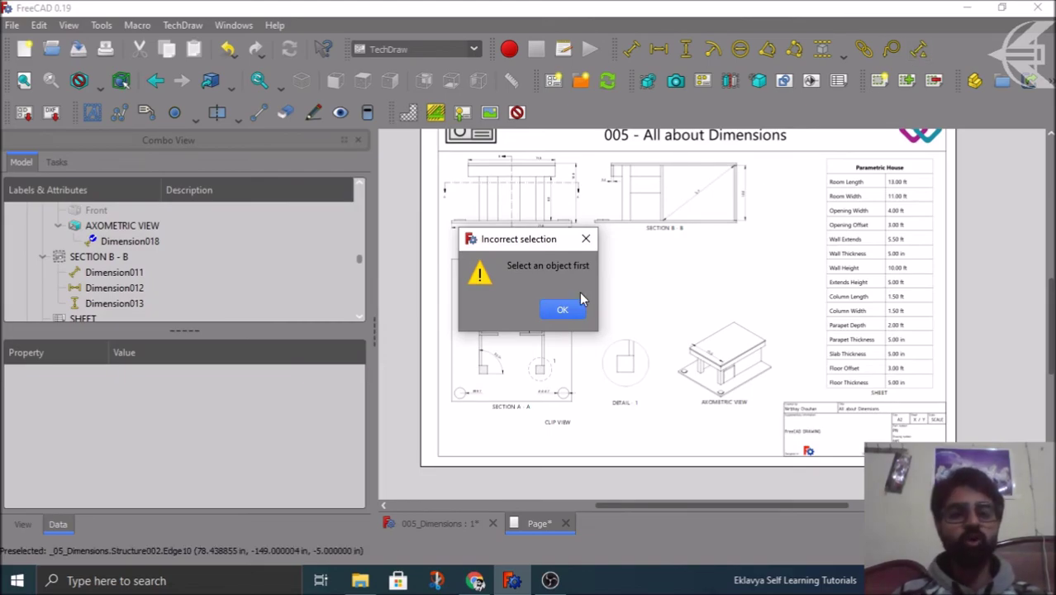
click(565, 311)
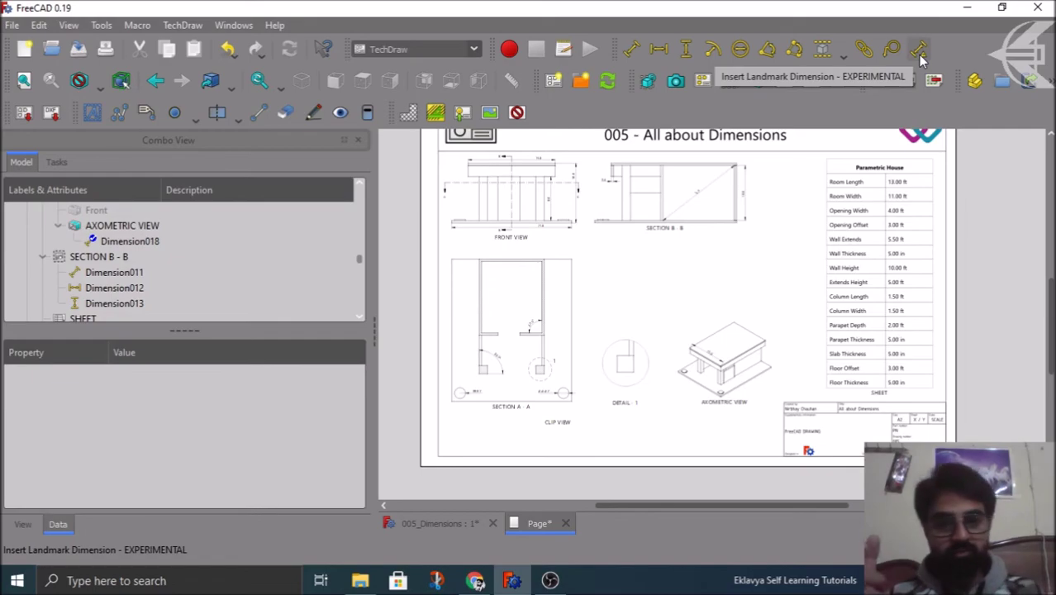
- In the 005_Dimensions 3D model, view the base plate from above and pick its Draft point
click(439, 523)
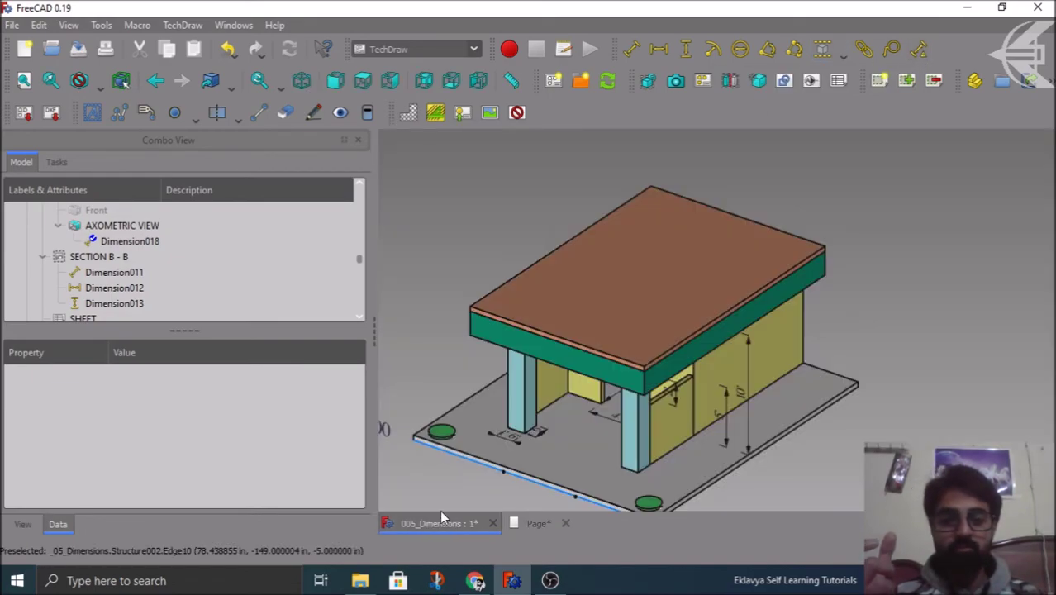
middle_drag(865, 236, 571, 396)
scroll(588, 393, up, 4)
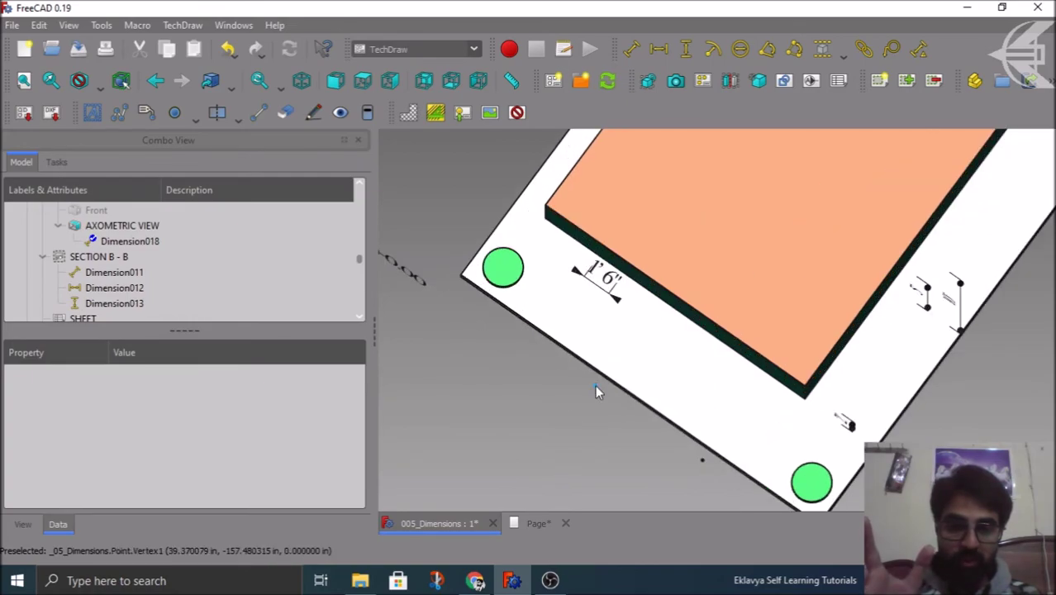
click(595, 385)
scroll(80, 306, down, 1)
- Select Point001 and Point together in the tree, then return to the drawing sheet
click(78, 304)
click(79, 289)
click(73, 304)
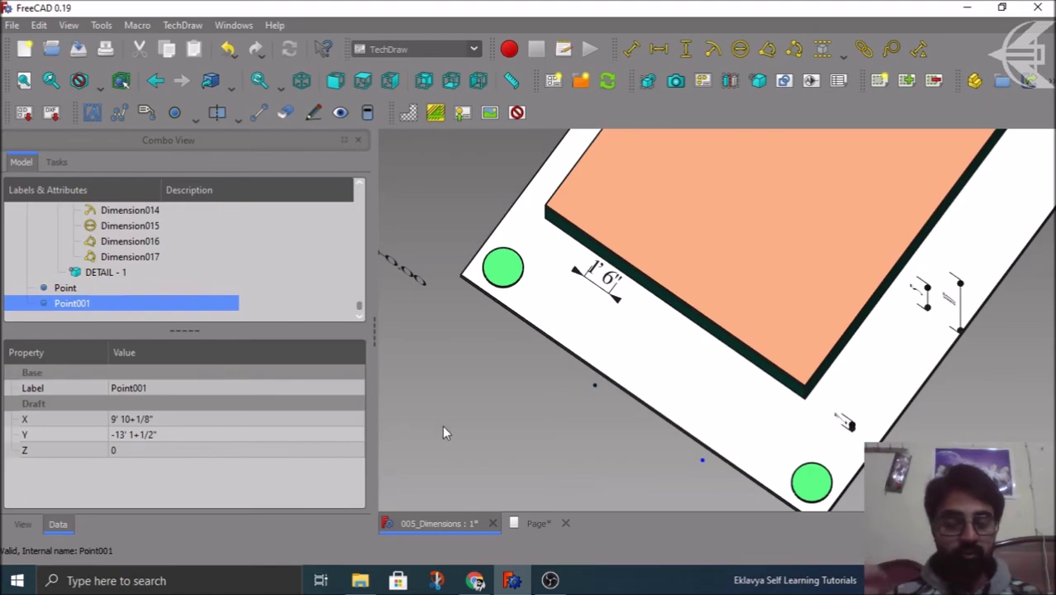
click(452, 430)
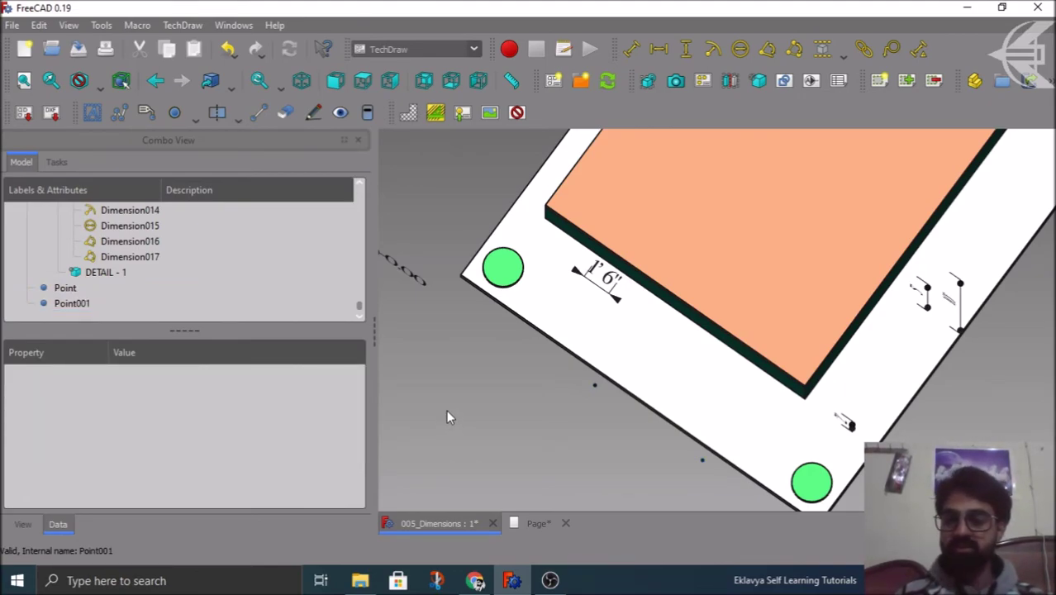
click(84, 303)
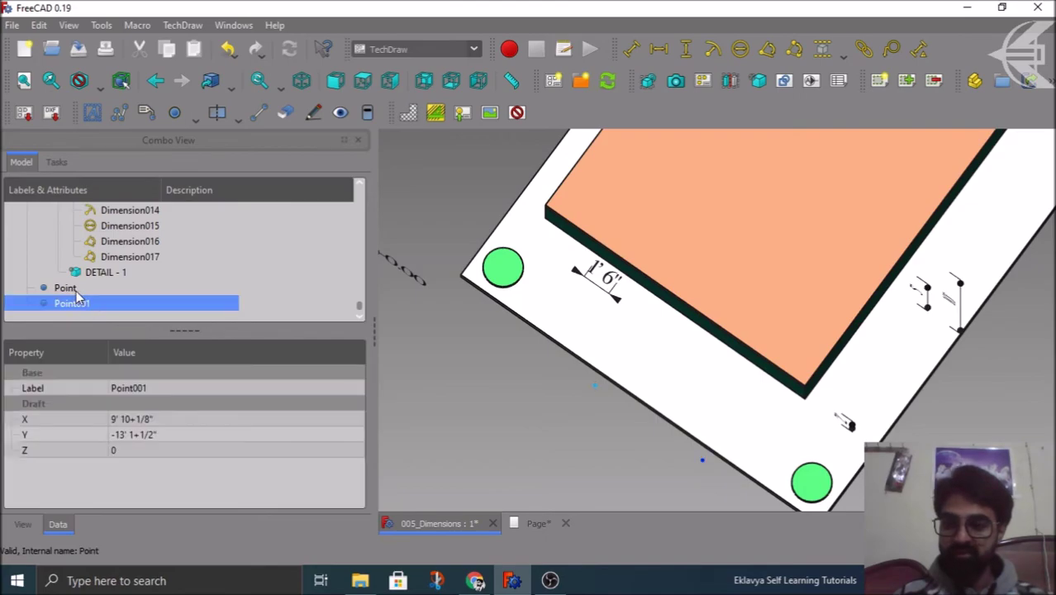
ctrl+click(70, 289)
click(521, 526)
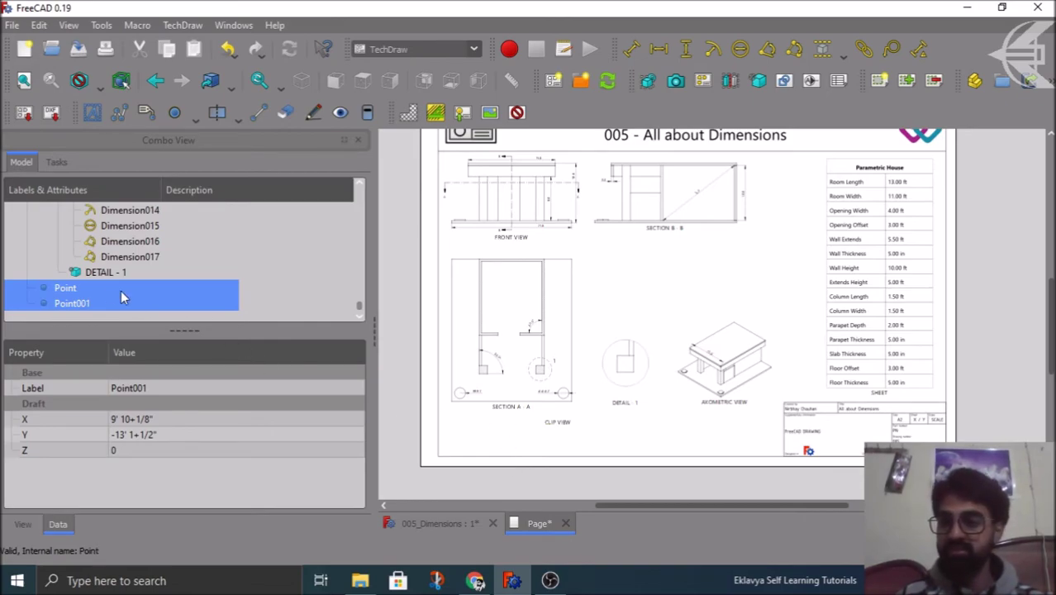
- Select SECTION A - A together with Point and Point001 for a landmark dimension
scroll(53, 268, up, 1)
scroll(54, 263, up, 1)
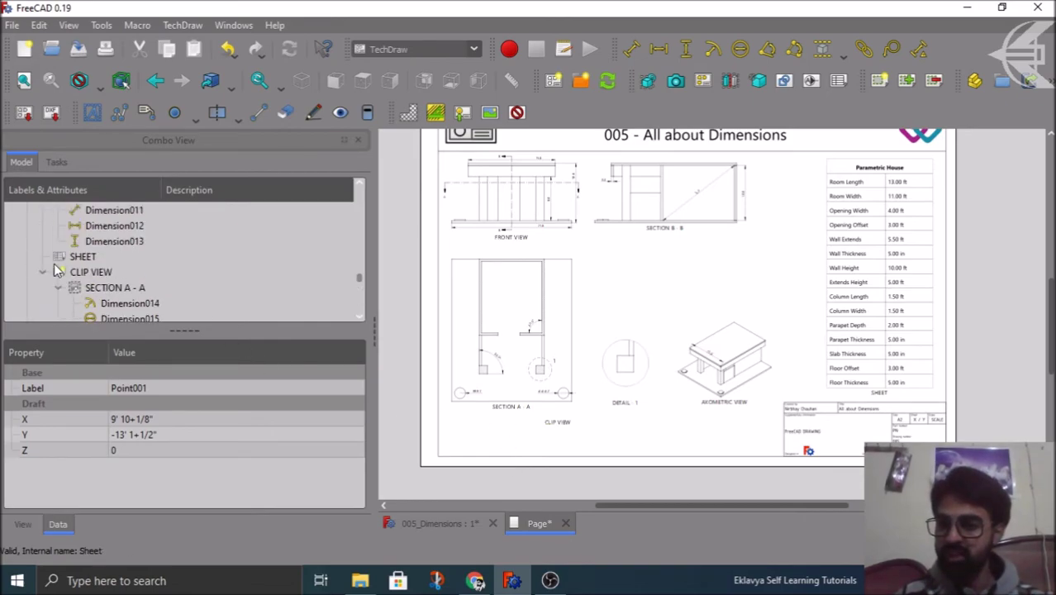
click(126, 289)
scroll(37, 312, down, 2)
ctrl+click(36, 307)
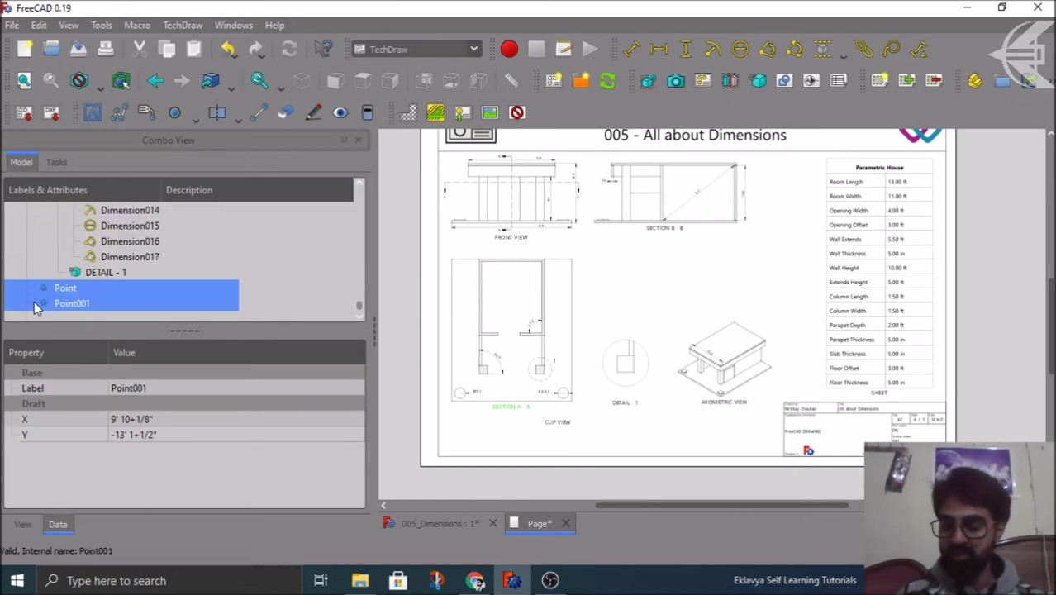
scroll(36, 306, up, 2)
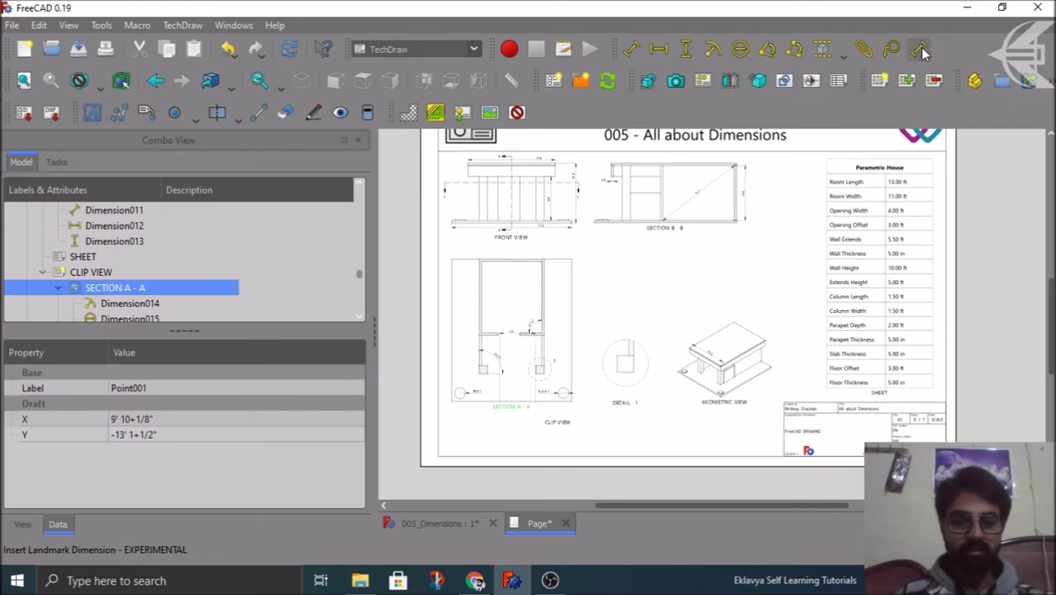
scroll(498, 426, up, 3)
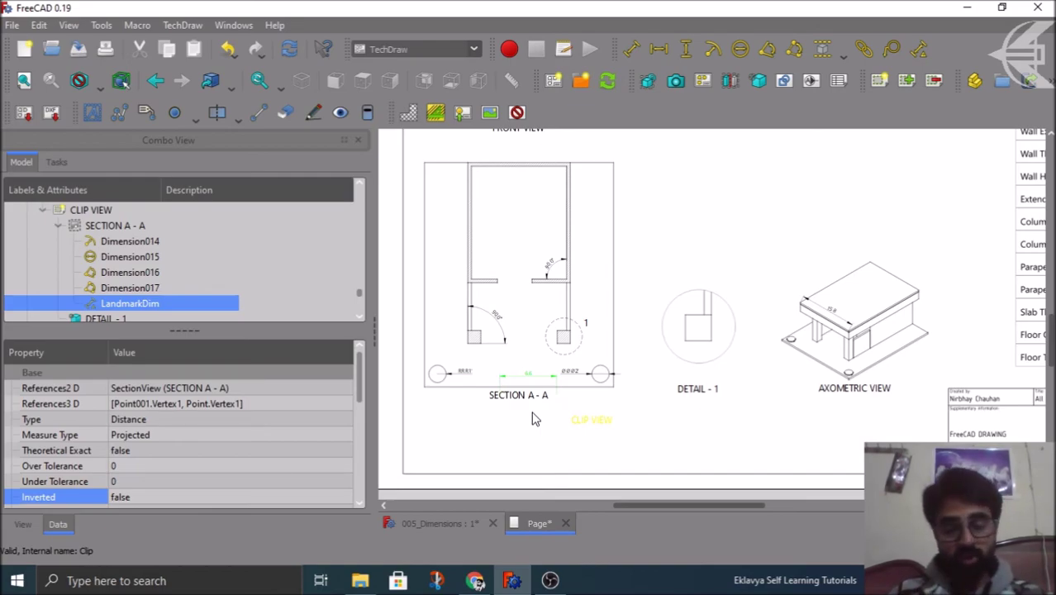
scroll(533, 425, down, 2)
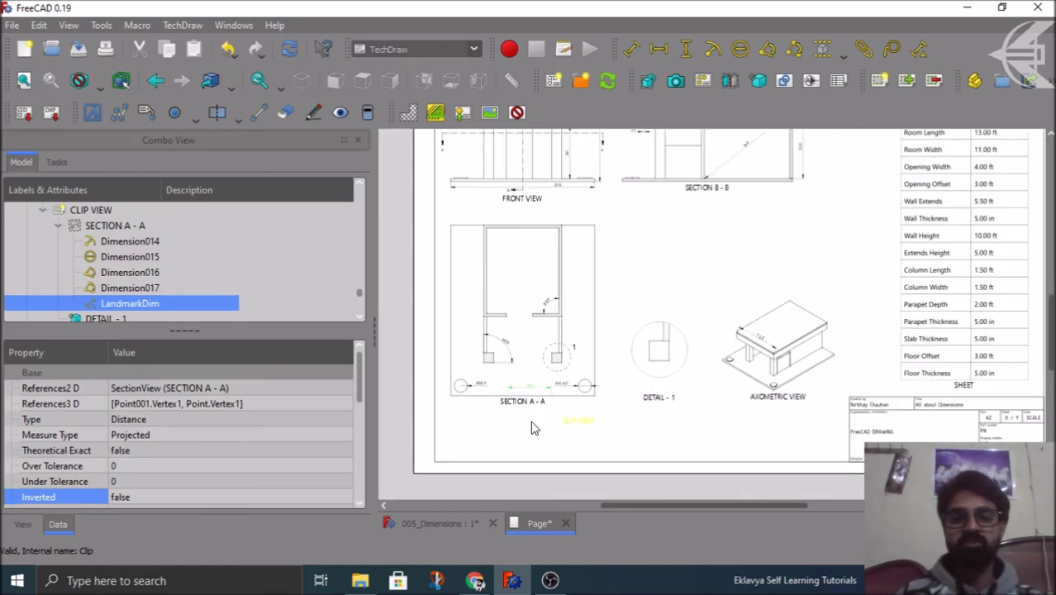
scroll(534, 428, down, 1)
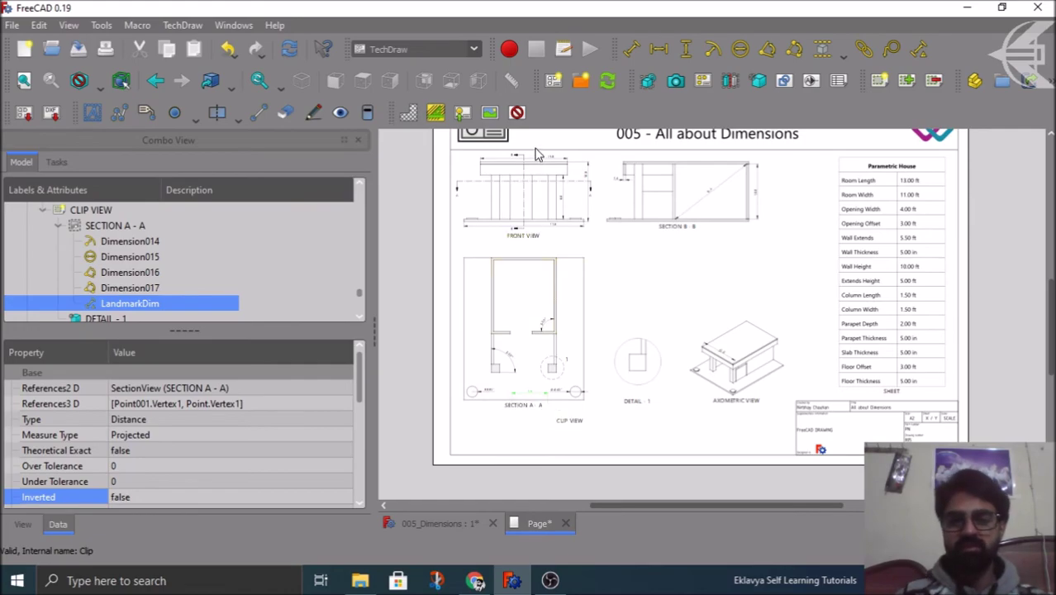
scroll(535, 154, up, 1)
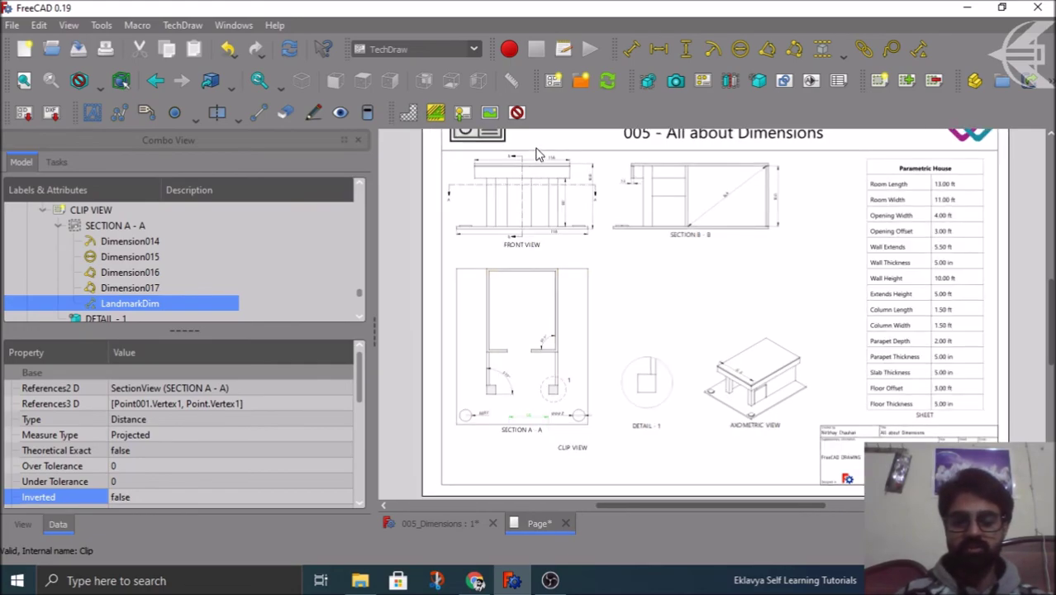
scroll(529, 452, up, 2)
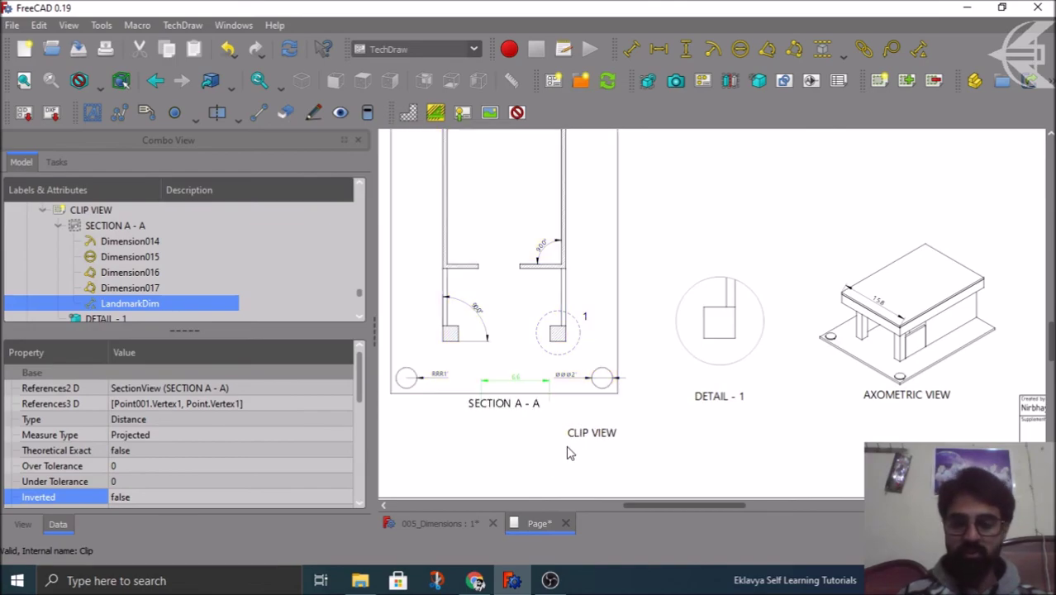
scroll(567, 452, down, 3)
scroll(450, 413, up, 4)
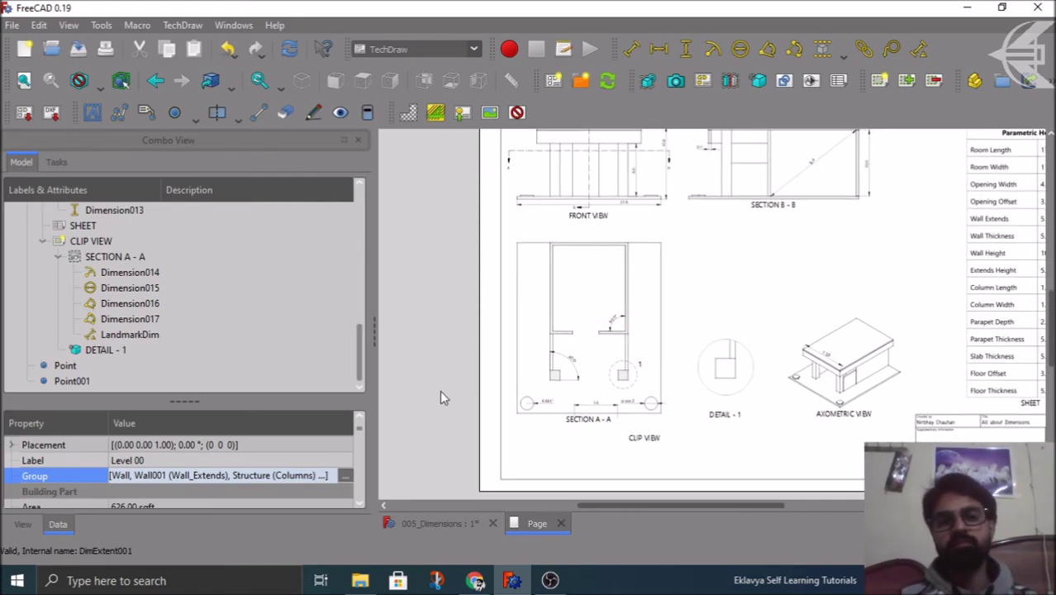
- Turn view frames on and zoom into Section A-A to check the 6.6 landmark dimension
click(517, 113)
scroll(613, 438, up, 5)
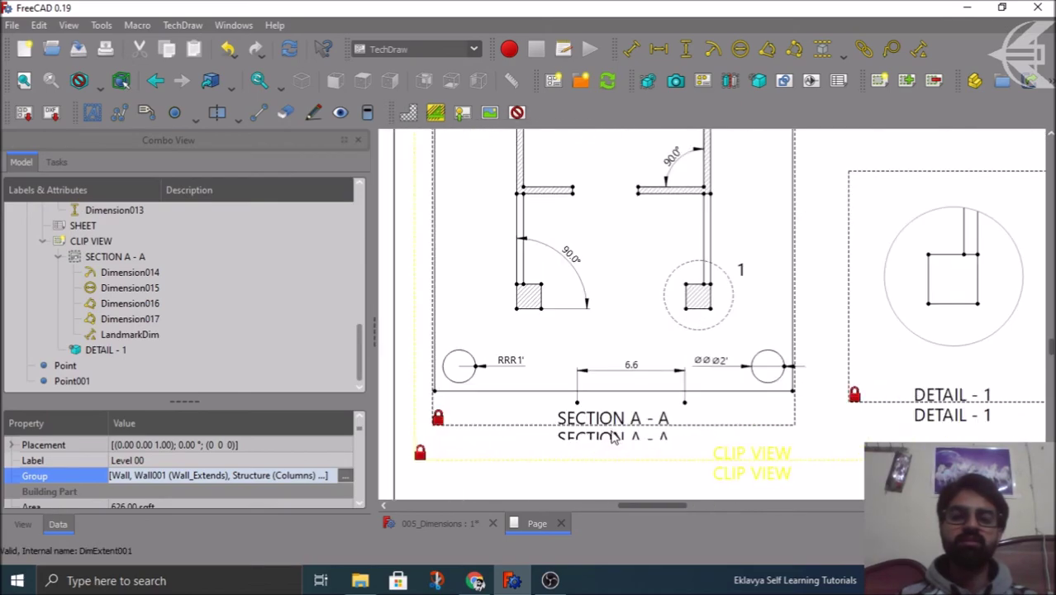
scroll(615, 434, up, 1)
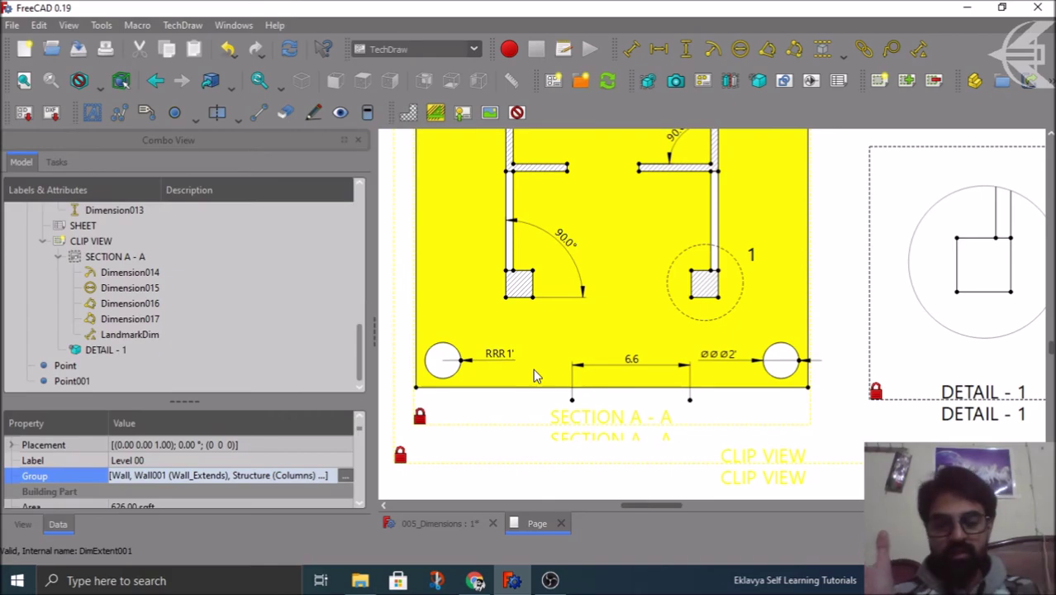
scroll(366, 343, up, 8)
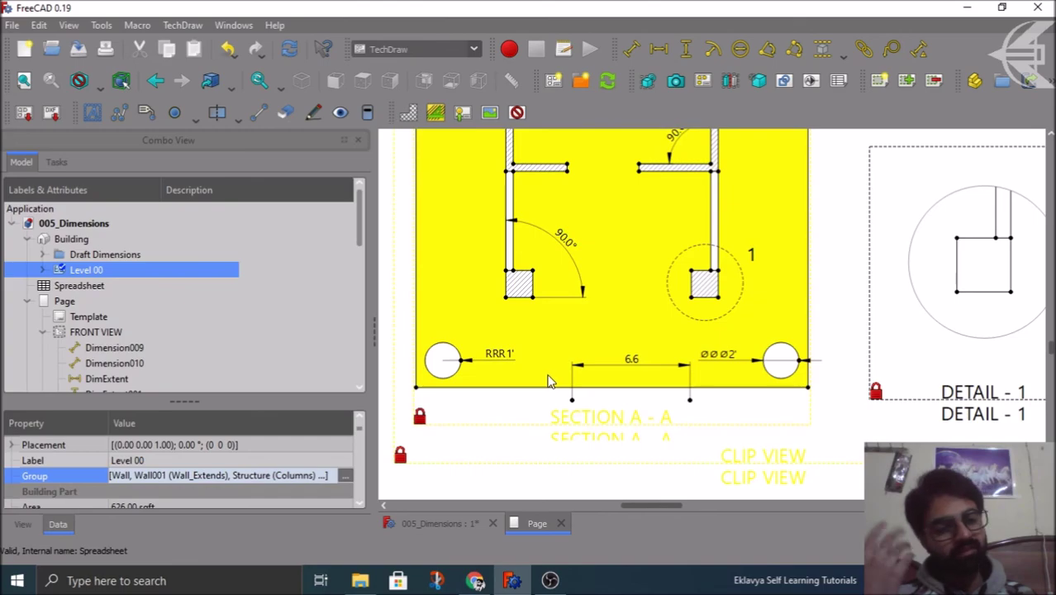
scroll(569, 425, down, 2)
scroll(568, 424, down, 3)
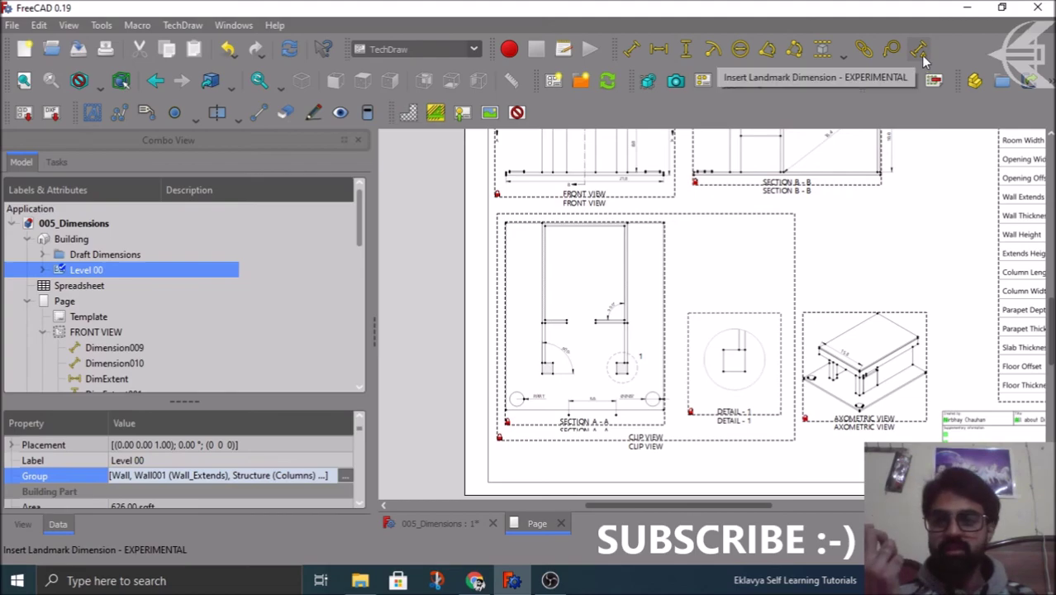
- Zoom out and switch view frames off, leaving the house sheet without dashed borders
scroll(510, 339, down, 2)
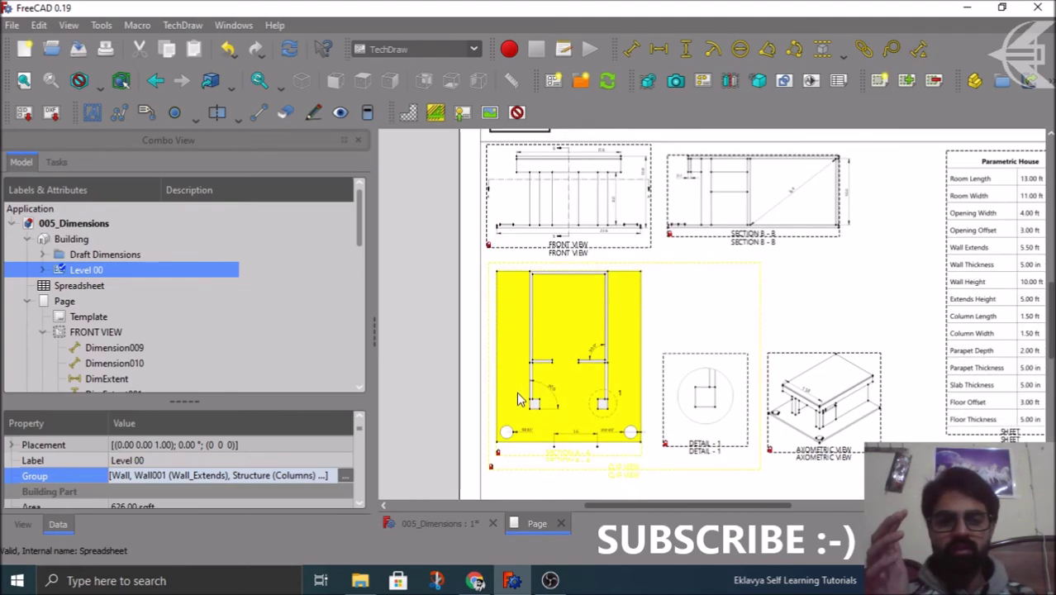
scroll(510, 339, down, 1)
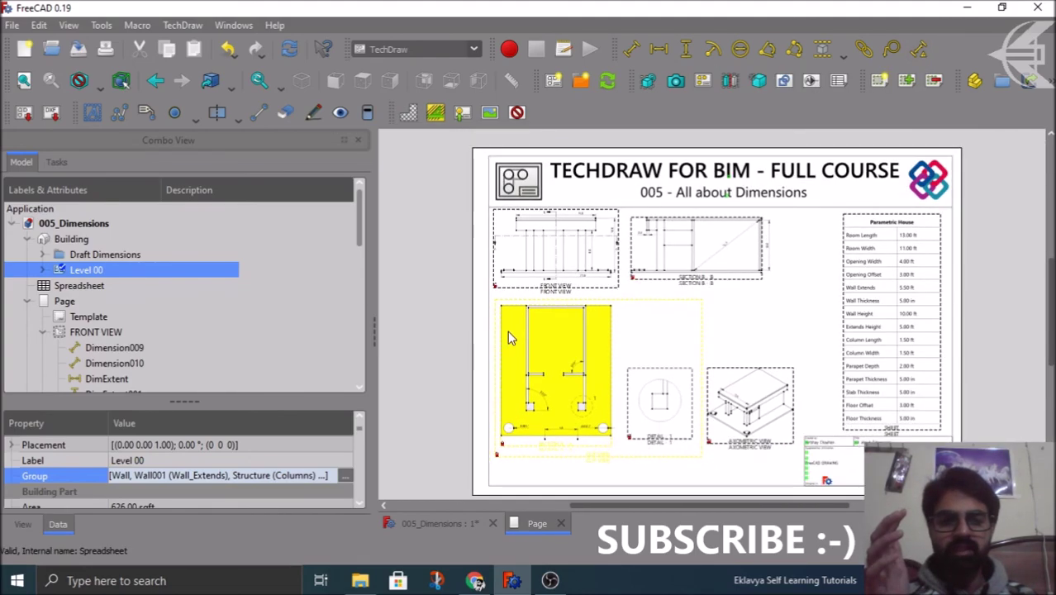
click(517, 112)
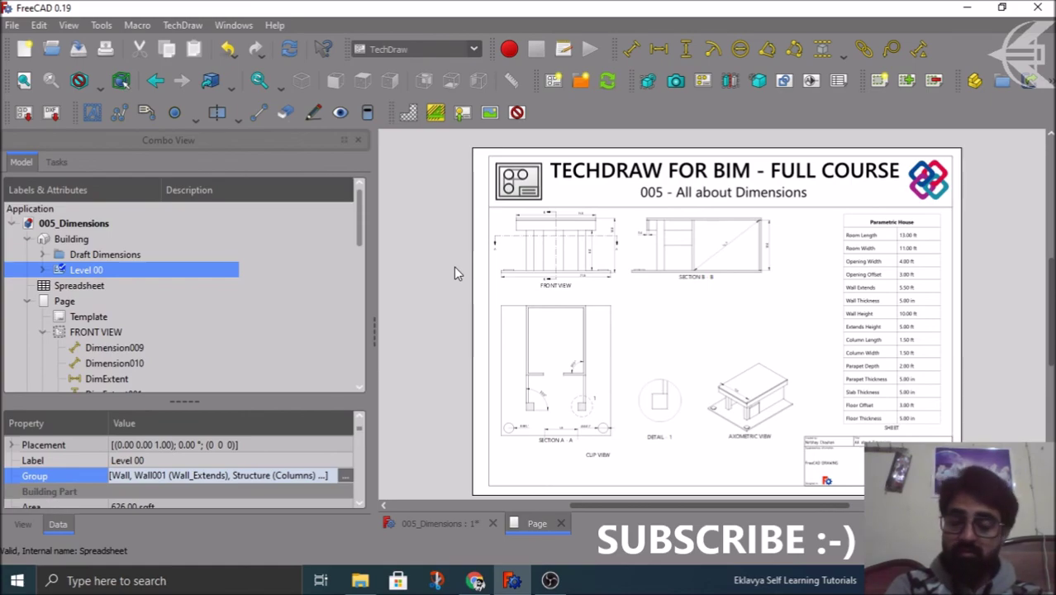
middle_drag(457, 273, 453, 263)
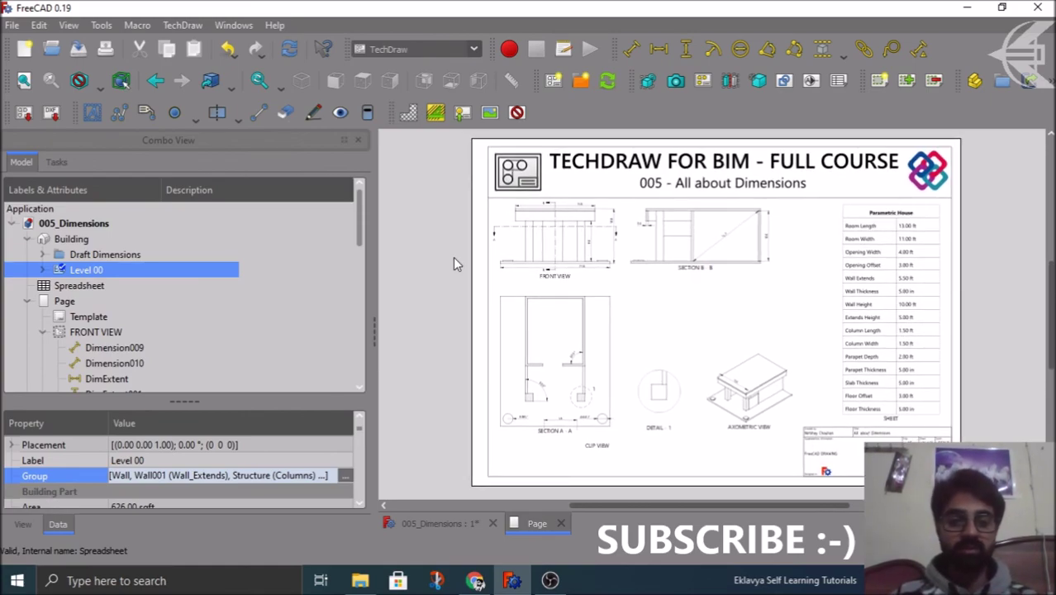